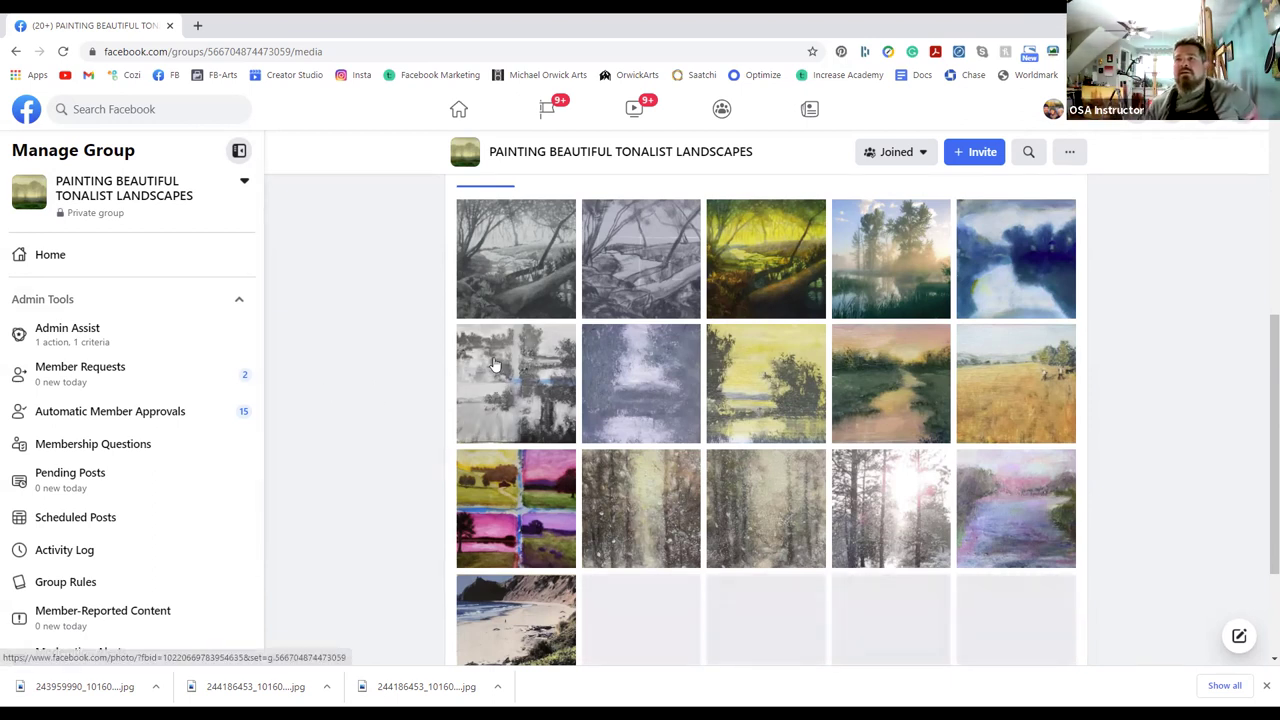
Look through the paintings in the group's media gallery for a student work showing a tree-lined river.
scroll(314, 356, "down", 1)
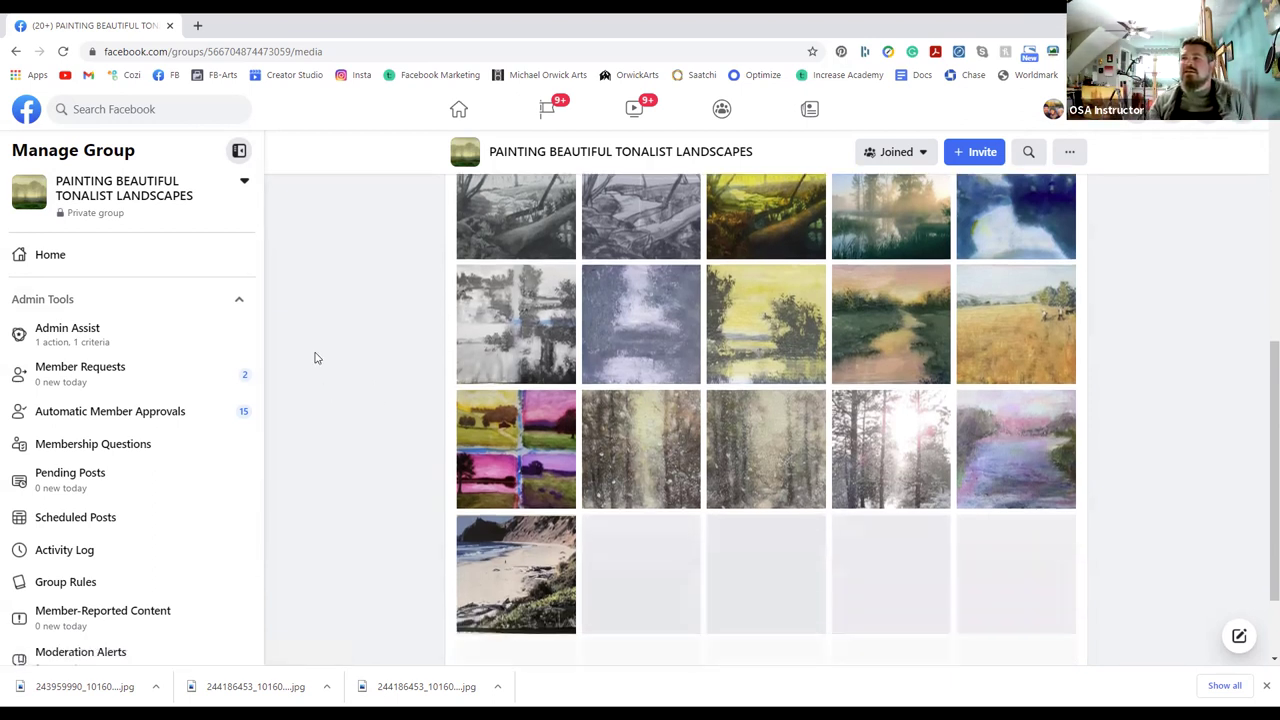
scroll(316, 357, "down", 1)
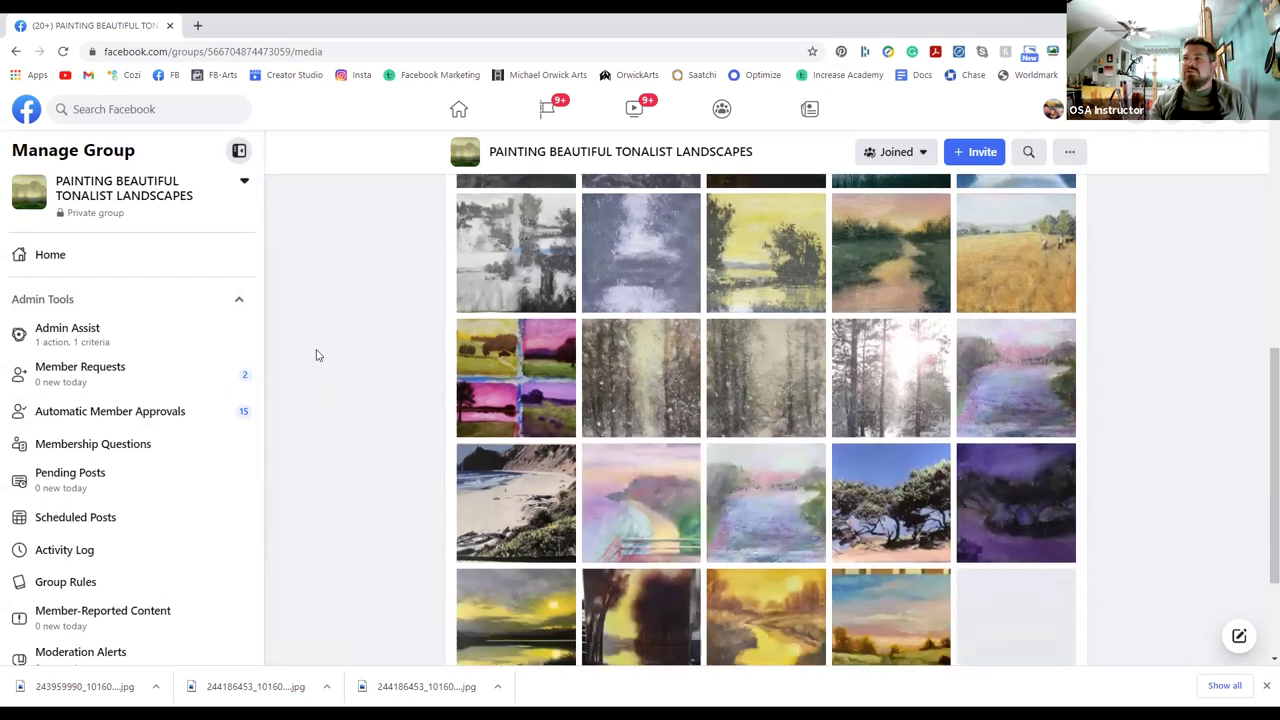
scroll(316, 356, "down", 2)
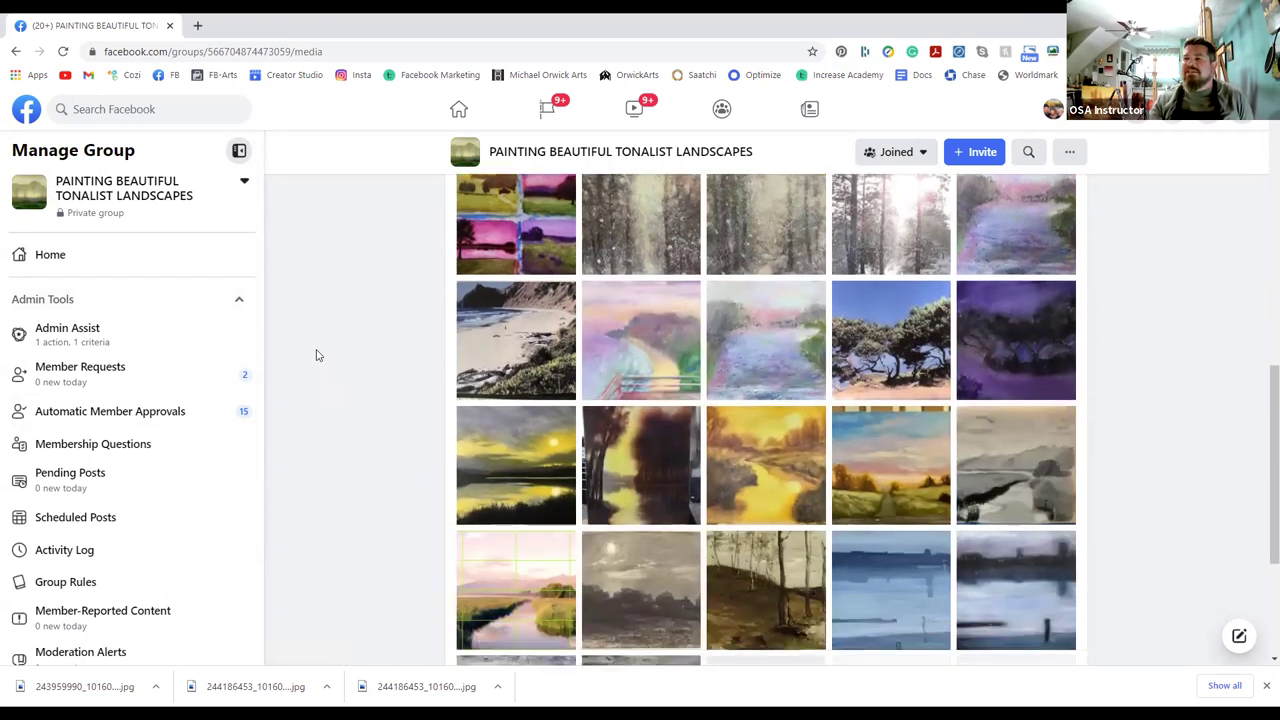
scroll(316, 356, "down", 1)
scroll(316, 356, "down", 1)
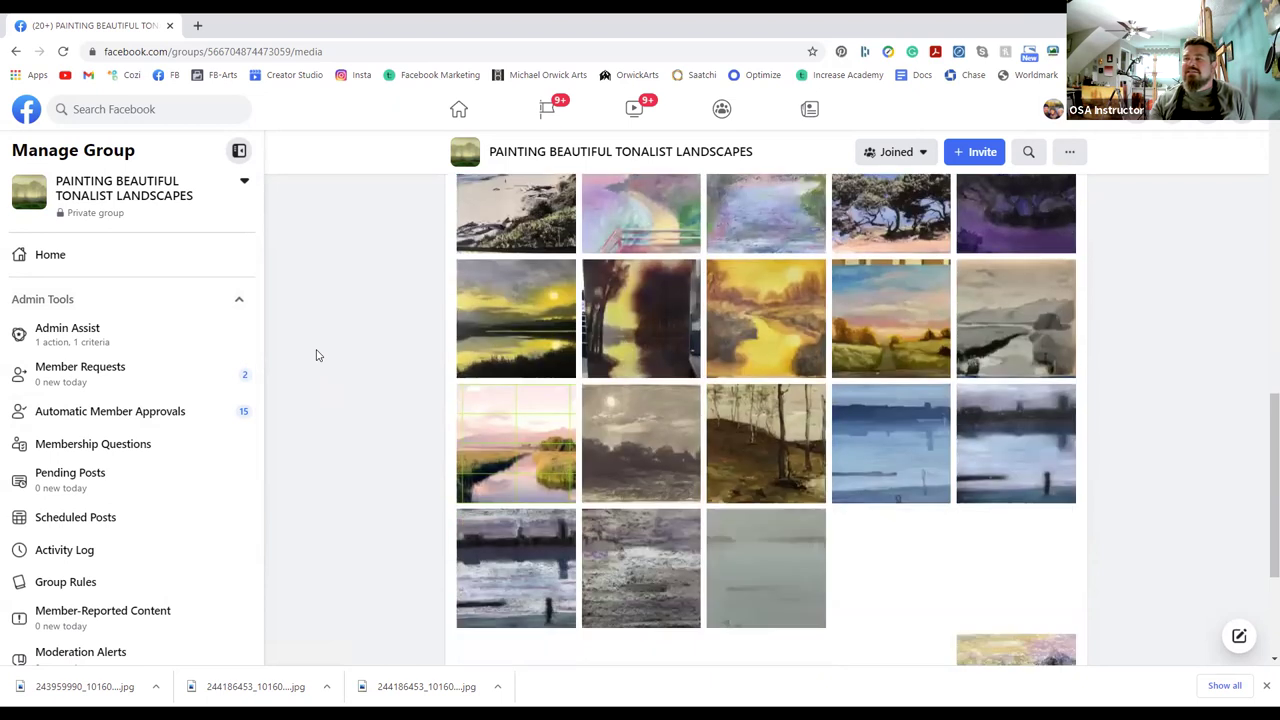
scroll(316, 356, "down", 1)
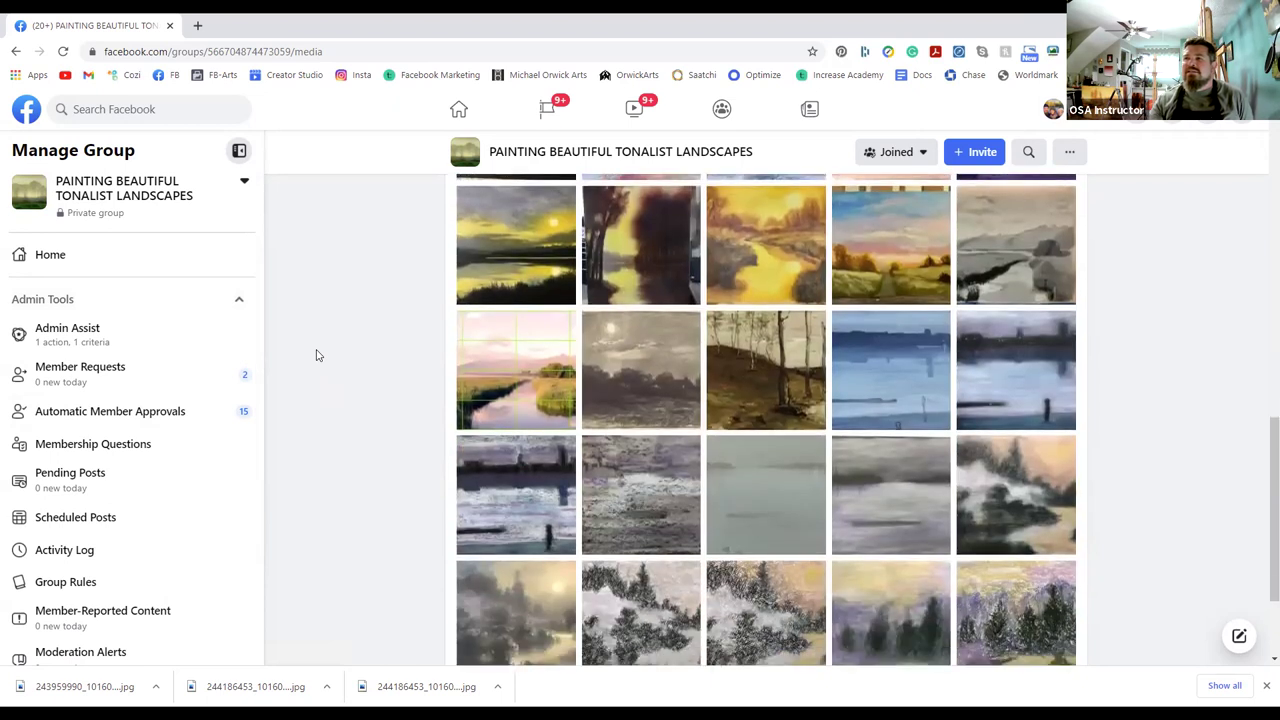
scroll(316, 356, "down", 2)
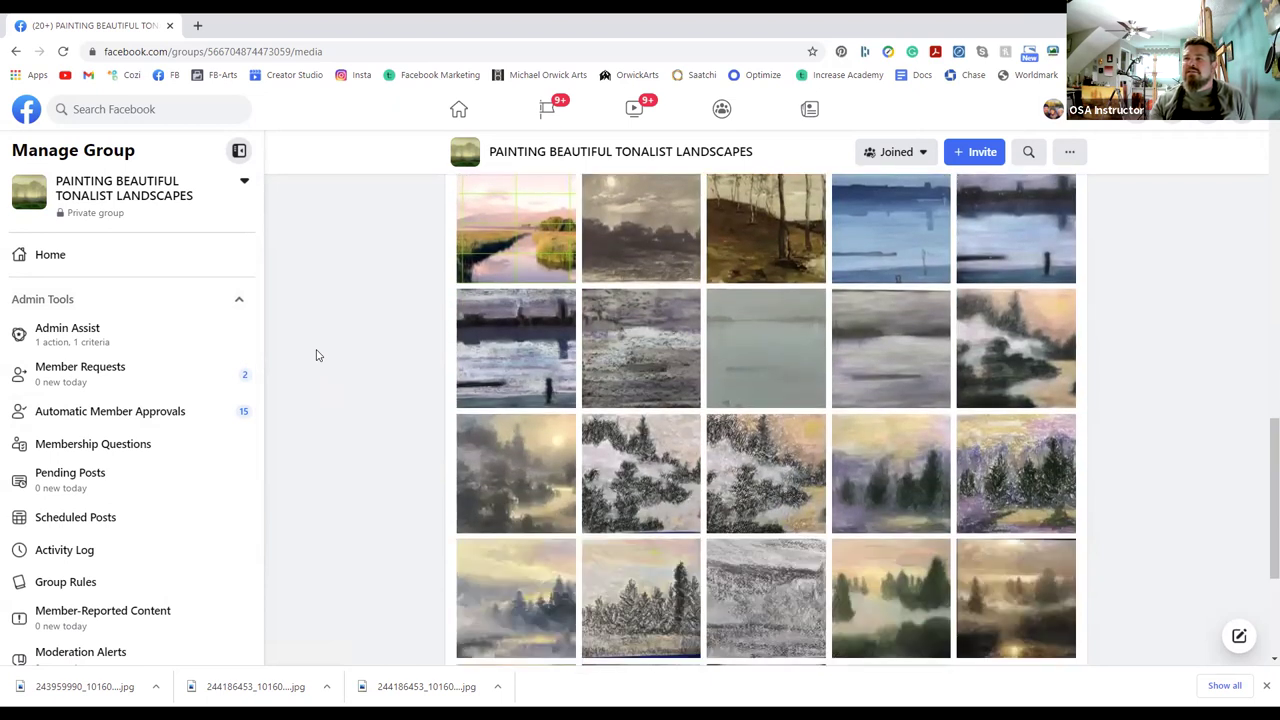
scroll(316, 356, "up", 15)
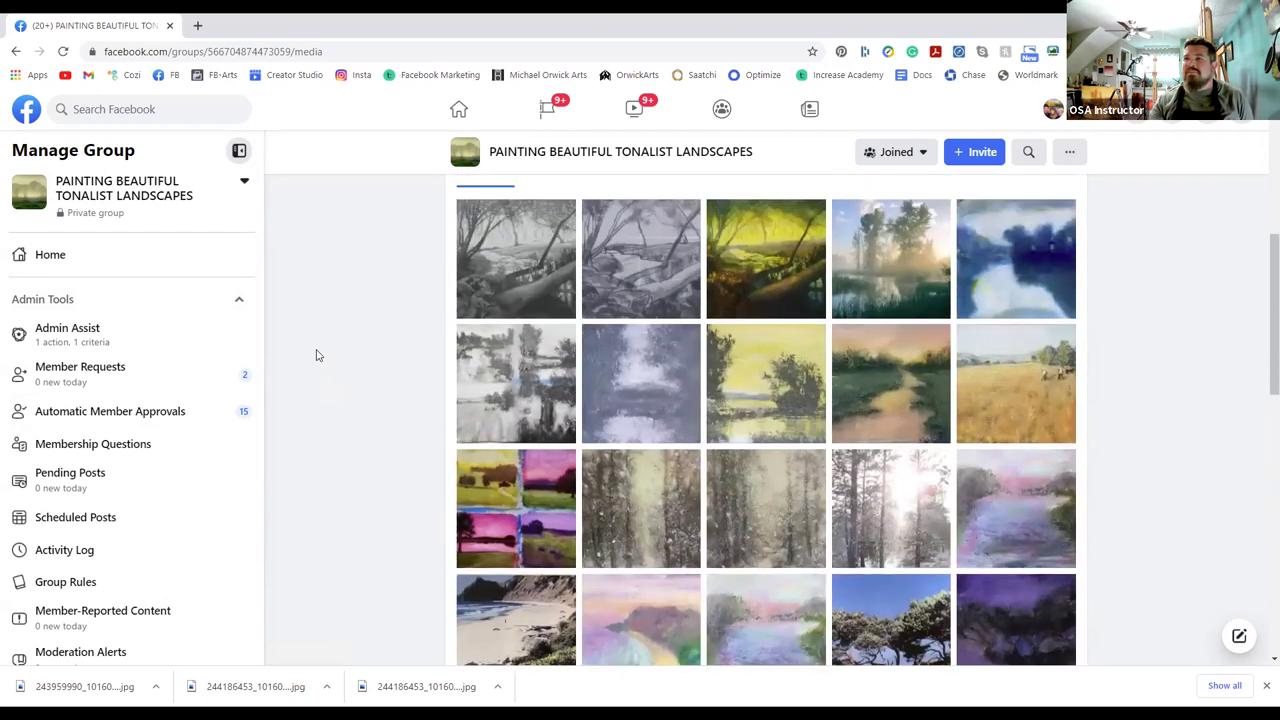
scroll(316, 356, "up", 1)
scroll(316, 356, "down", 1)
scroll(316, 356, "down", 1)
scroll(316, 356, "down", 2)
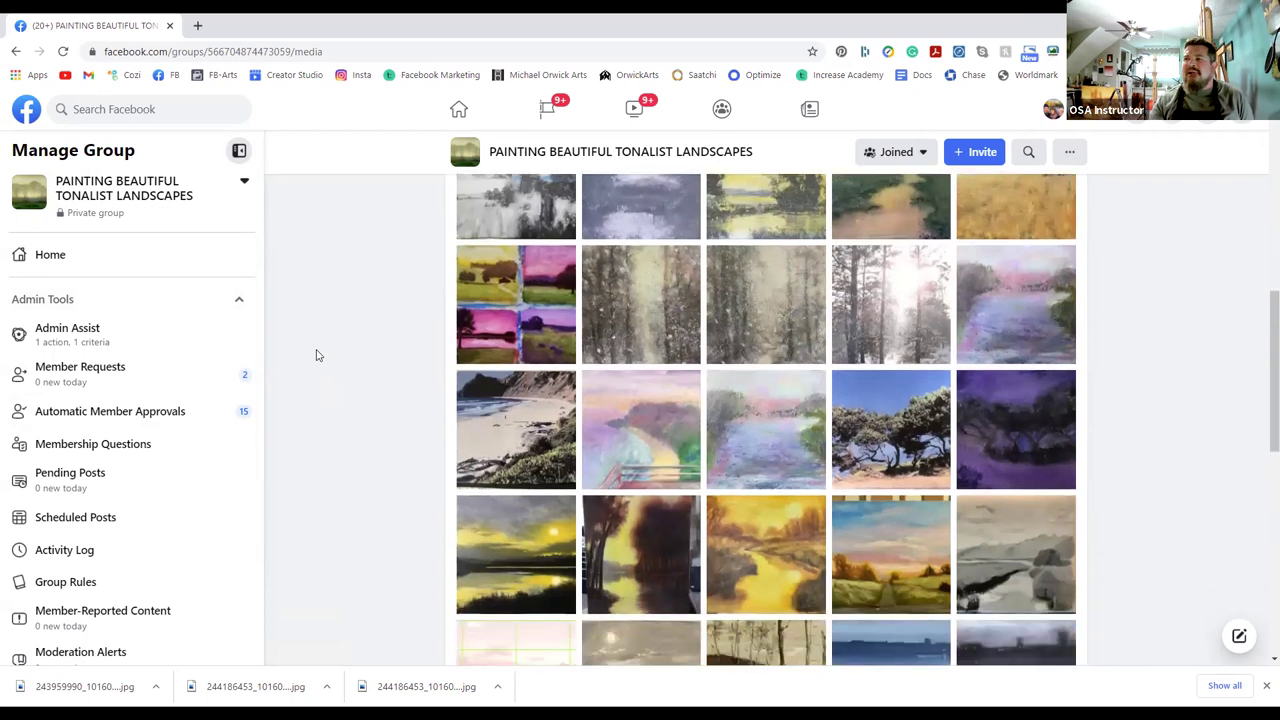
scroll(316, 356, "down", 1)
scroll(316, 356, "down", 2)
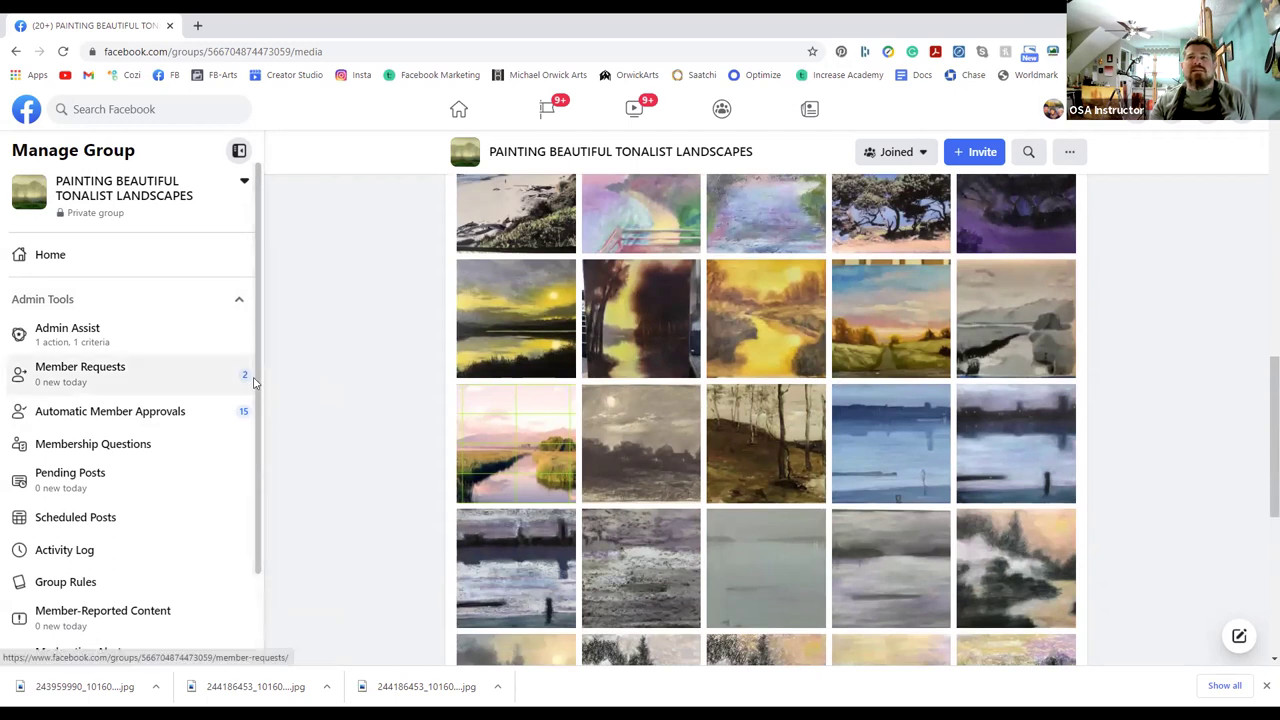
scroll(336, 383, "down", 1)
scroll(337, 383, "down", 3)
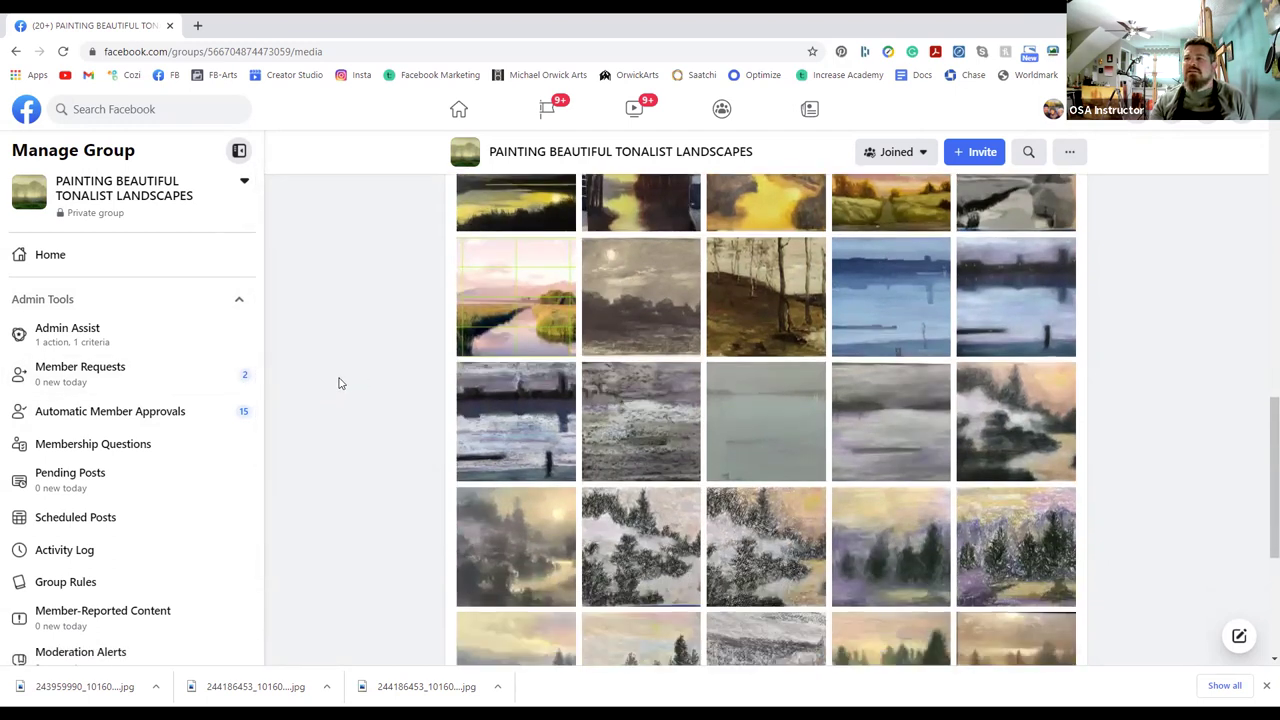
scroll(338, 383, "down", 1)
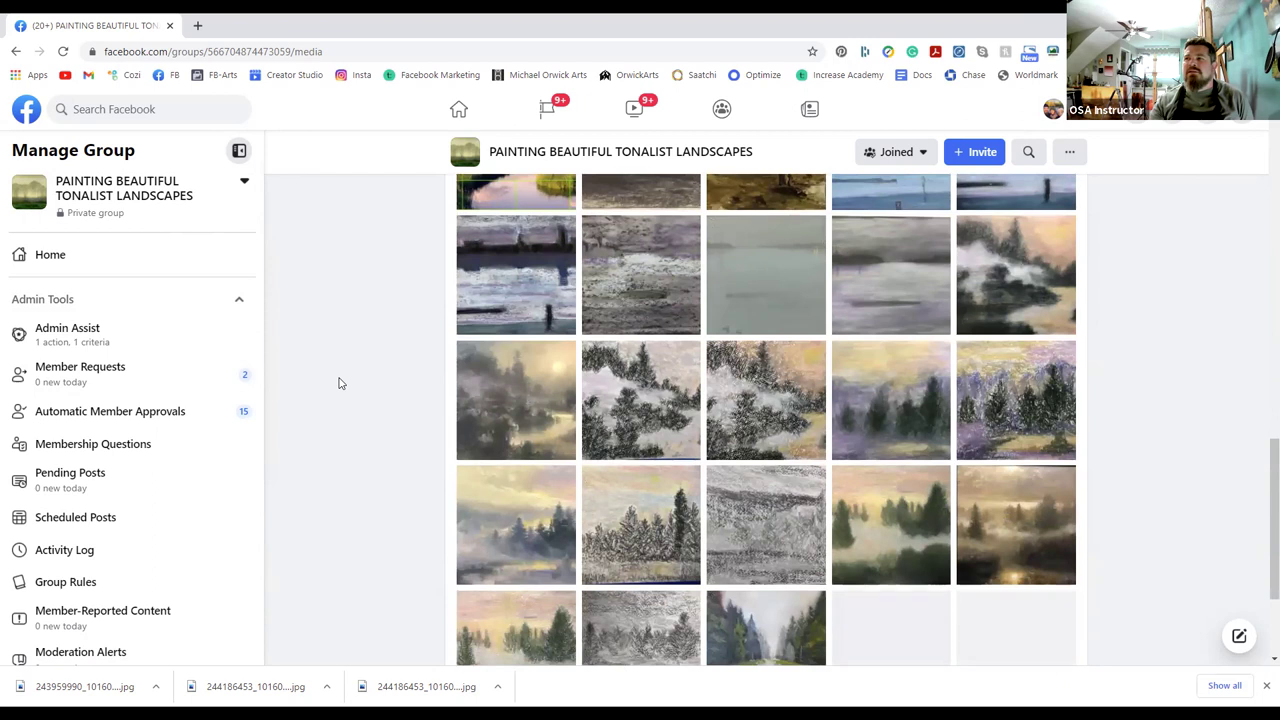
scroll(338, 383, "down", 1)
scroll(338, 383, "down", 1)
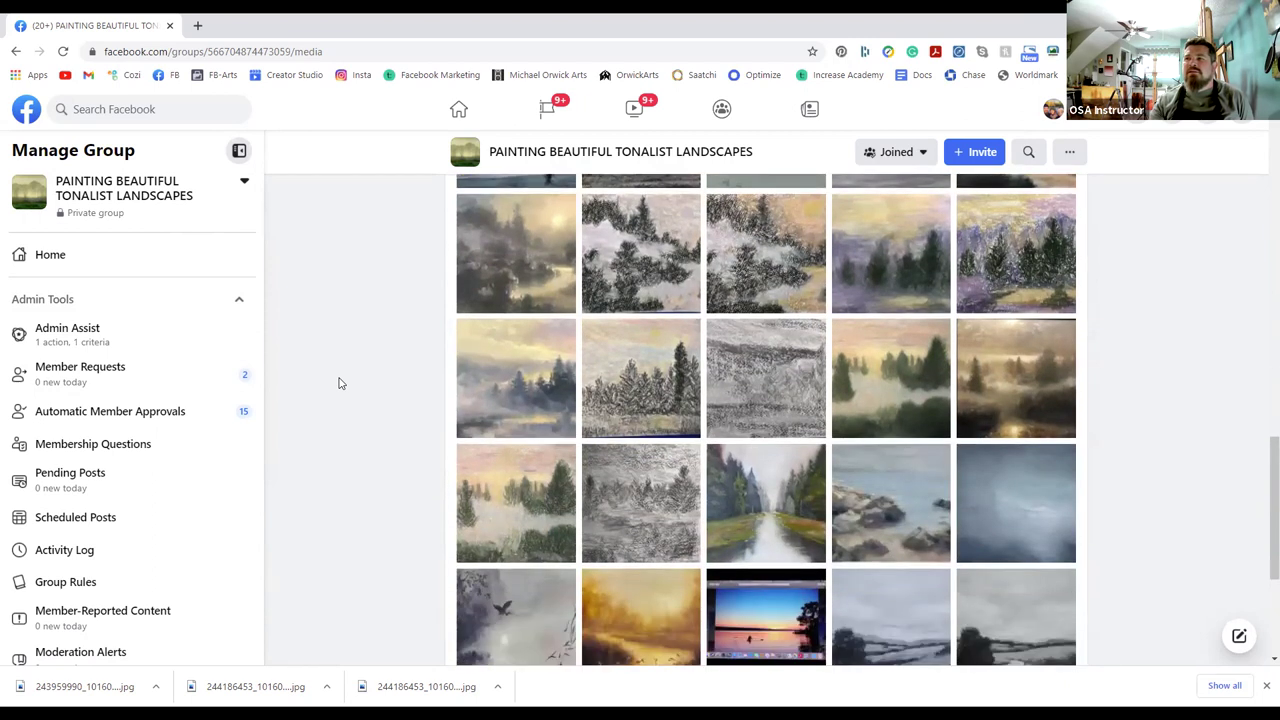
scroll(338, 383, "down", 1)
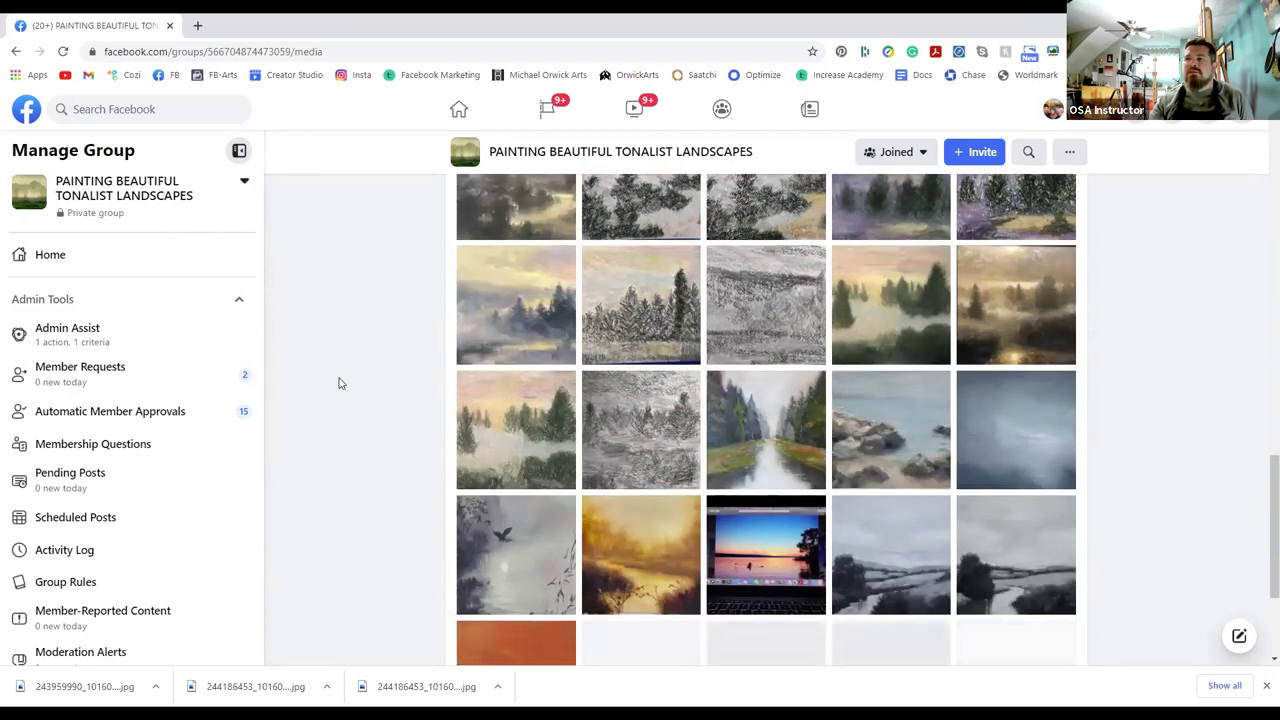
Open the tree-lined river painting and save its image as a JPEG in the Desktop's Tonalism > student work folder.
left_click(775, 421)
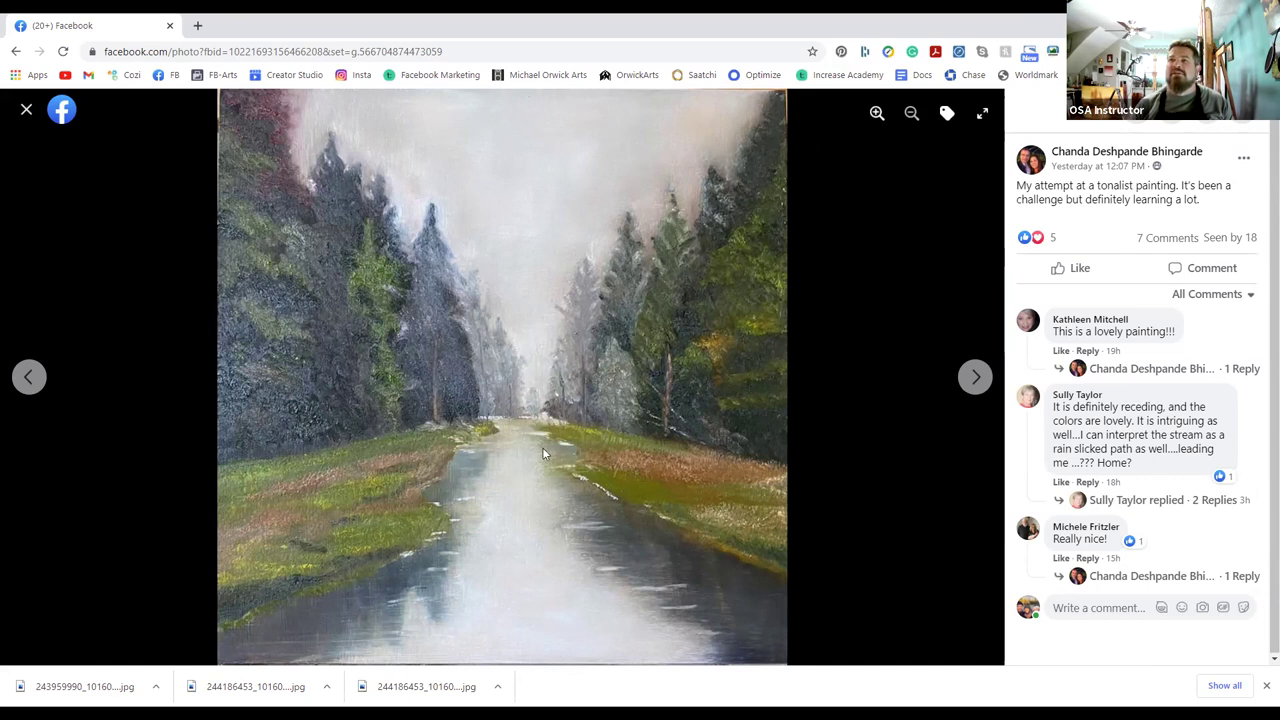
right_click(525, 362)
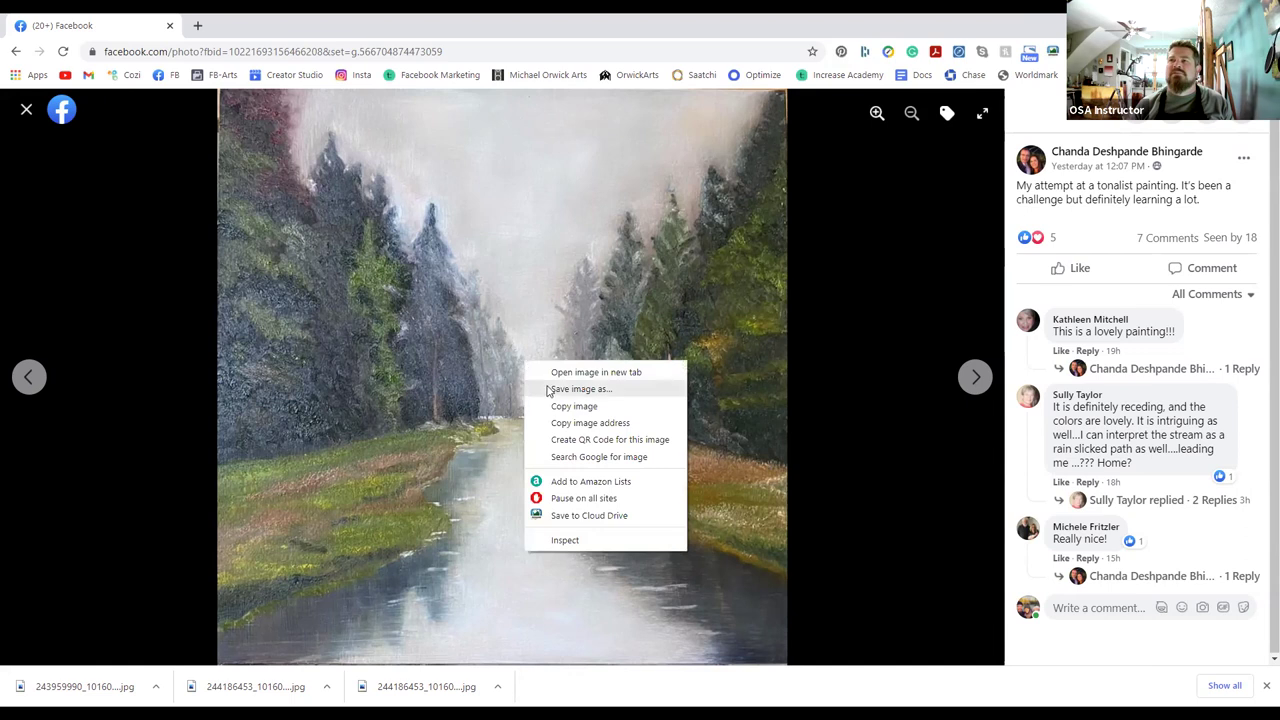
left_click(560, 389)
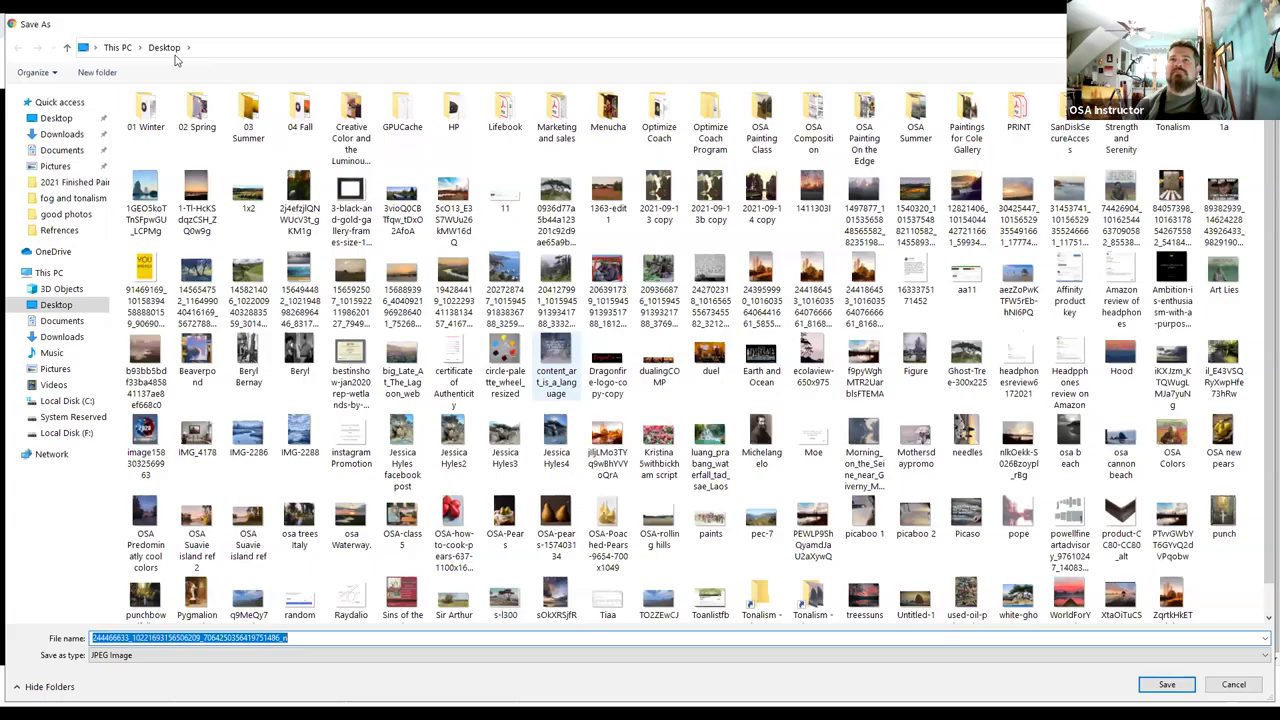
left_click(60, 168)
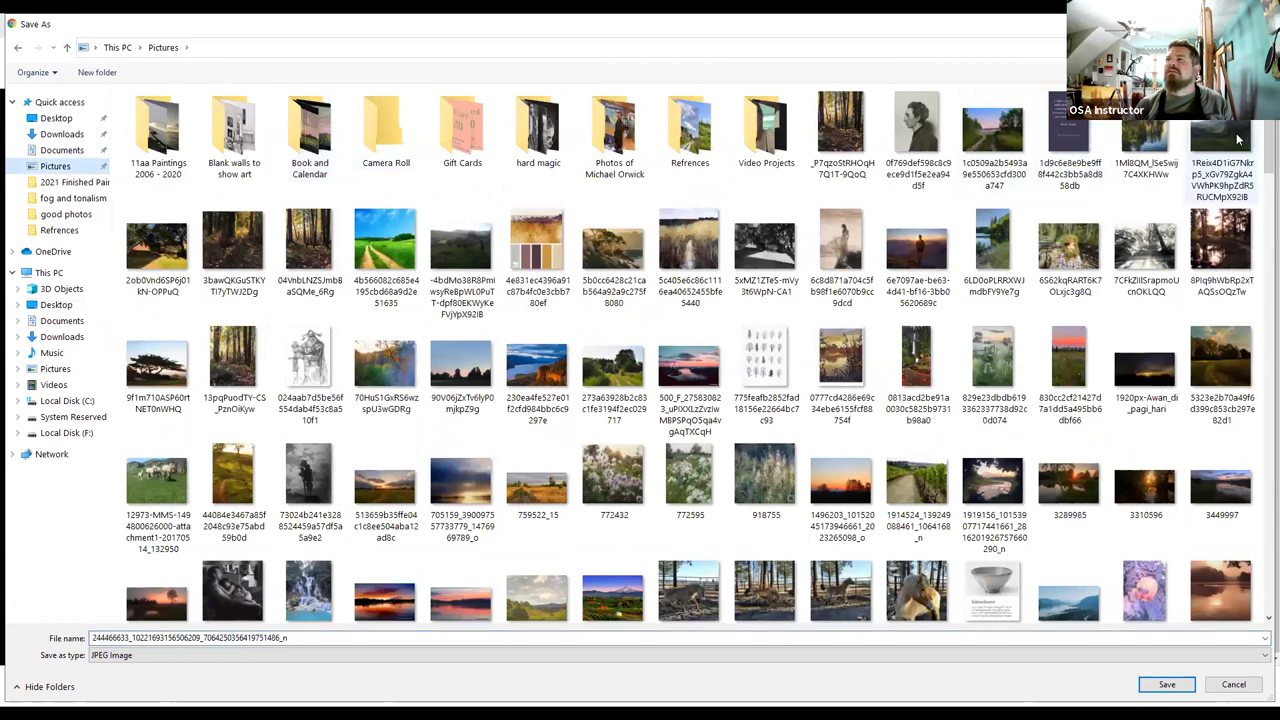
left_click(58, 118)
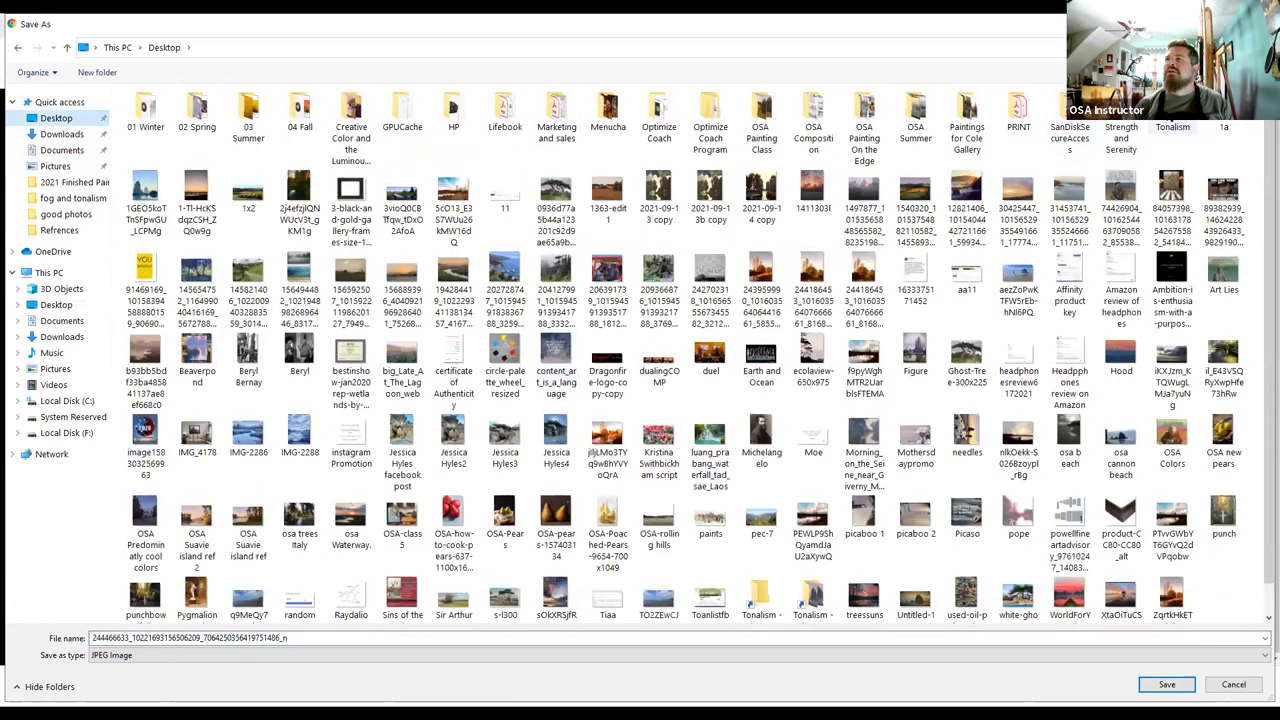
double_click(1172, 112)
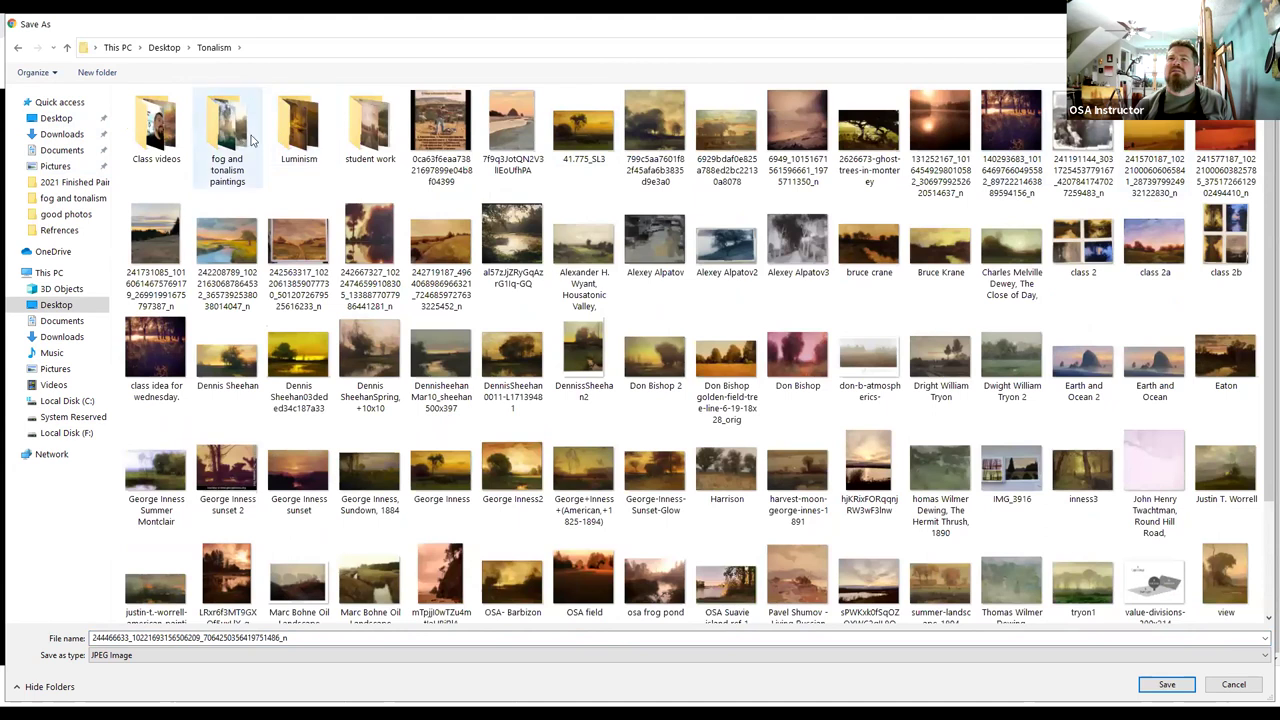
double_click(360, 135)
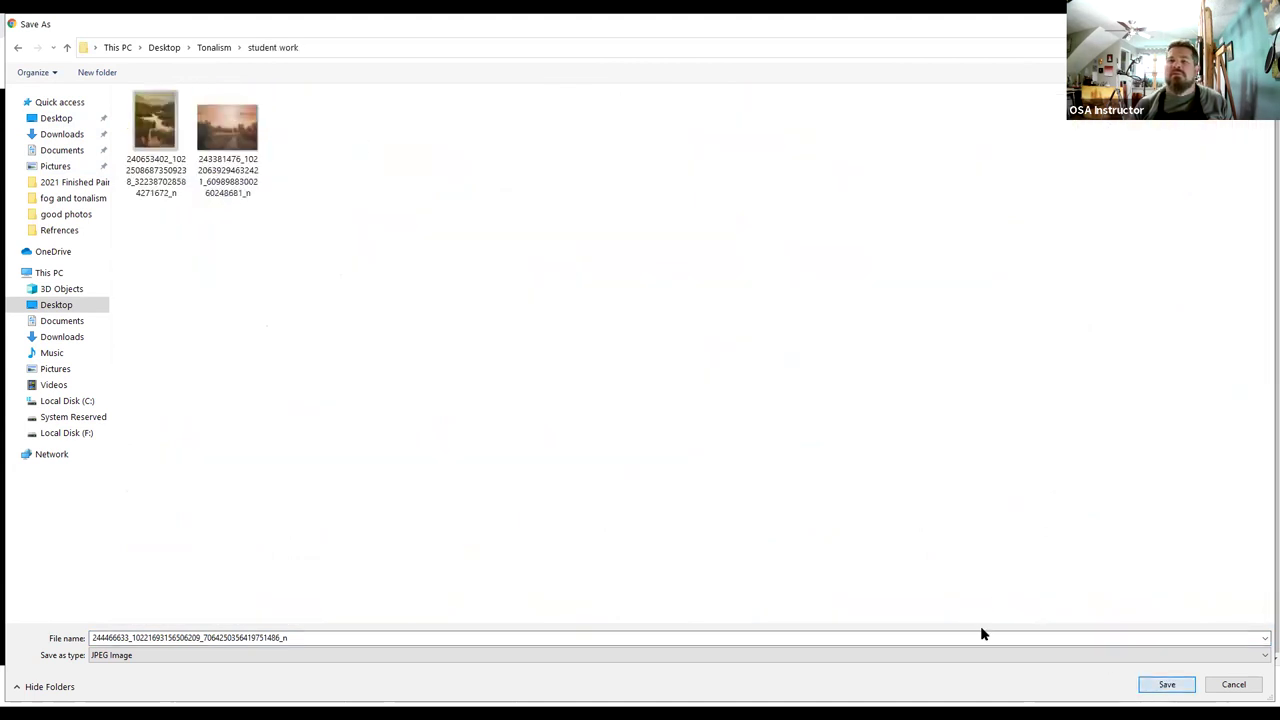
key("Return")
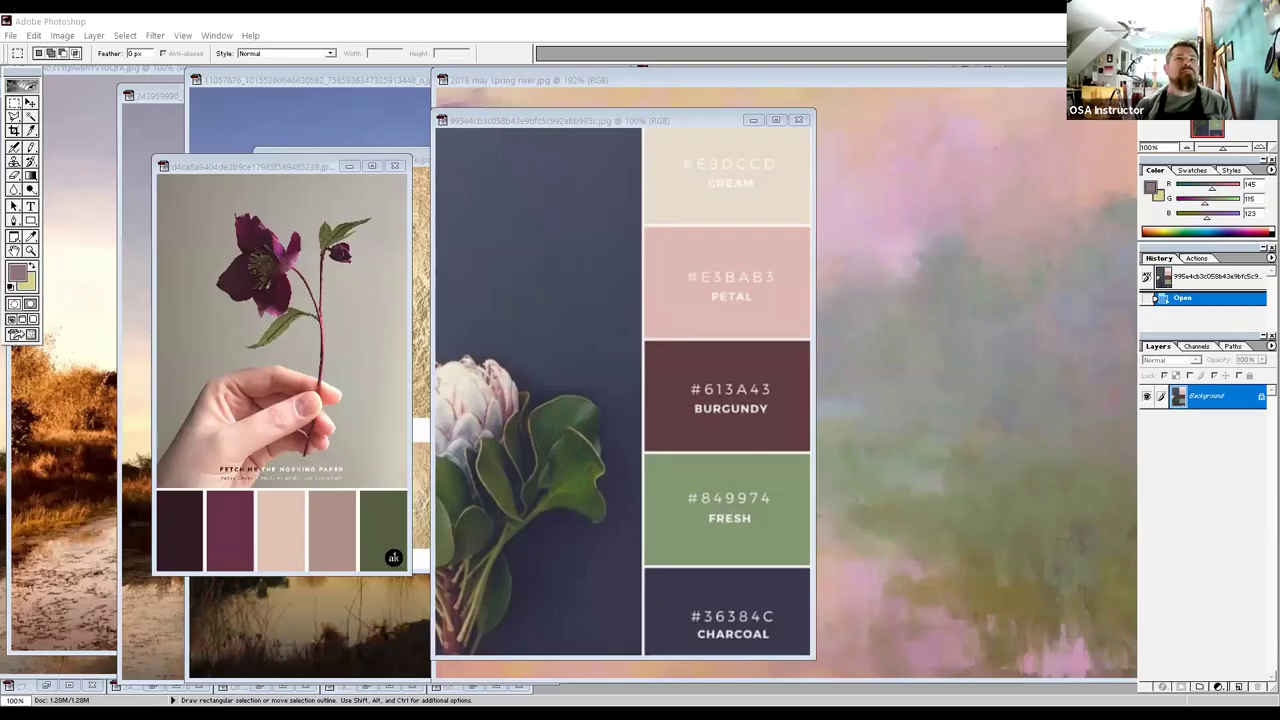
Switch to Photoshop, open the saved tree-lined river painting, and fit it on the screen.
left_click(10, 36)
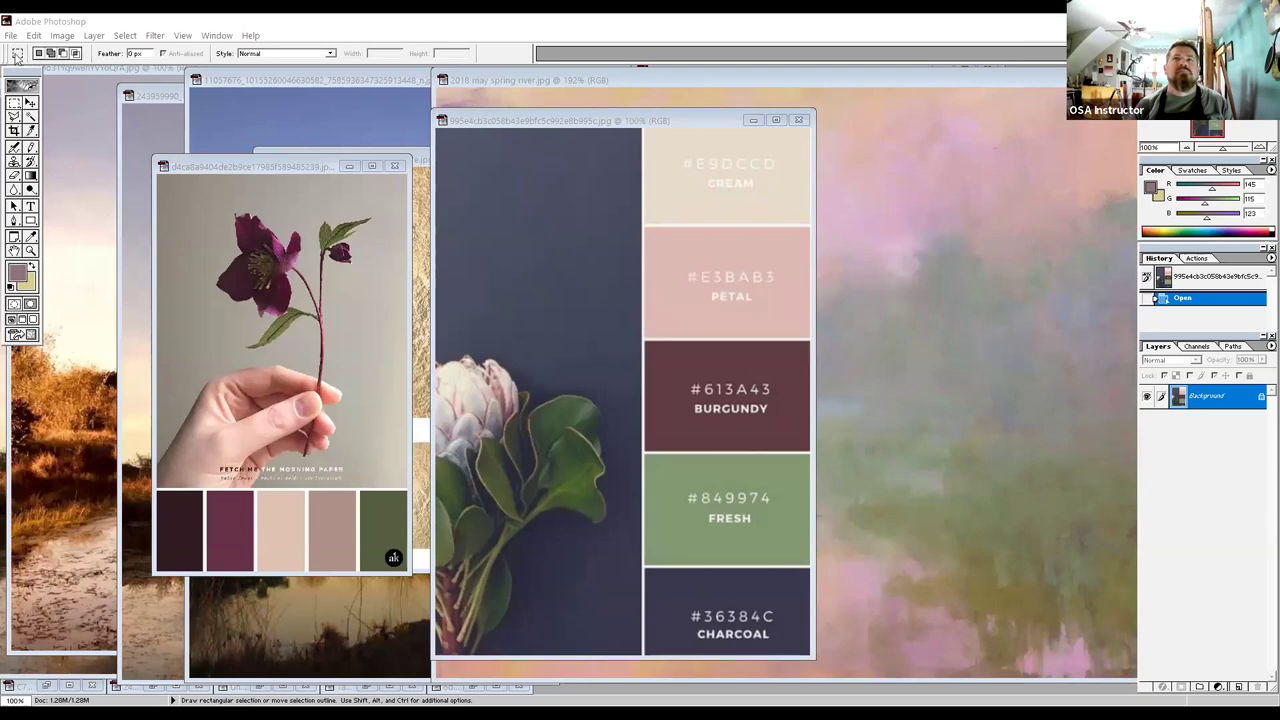
left_click(36, 66)
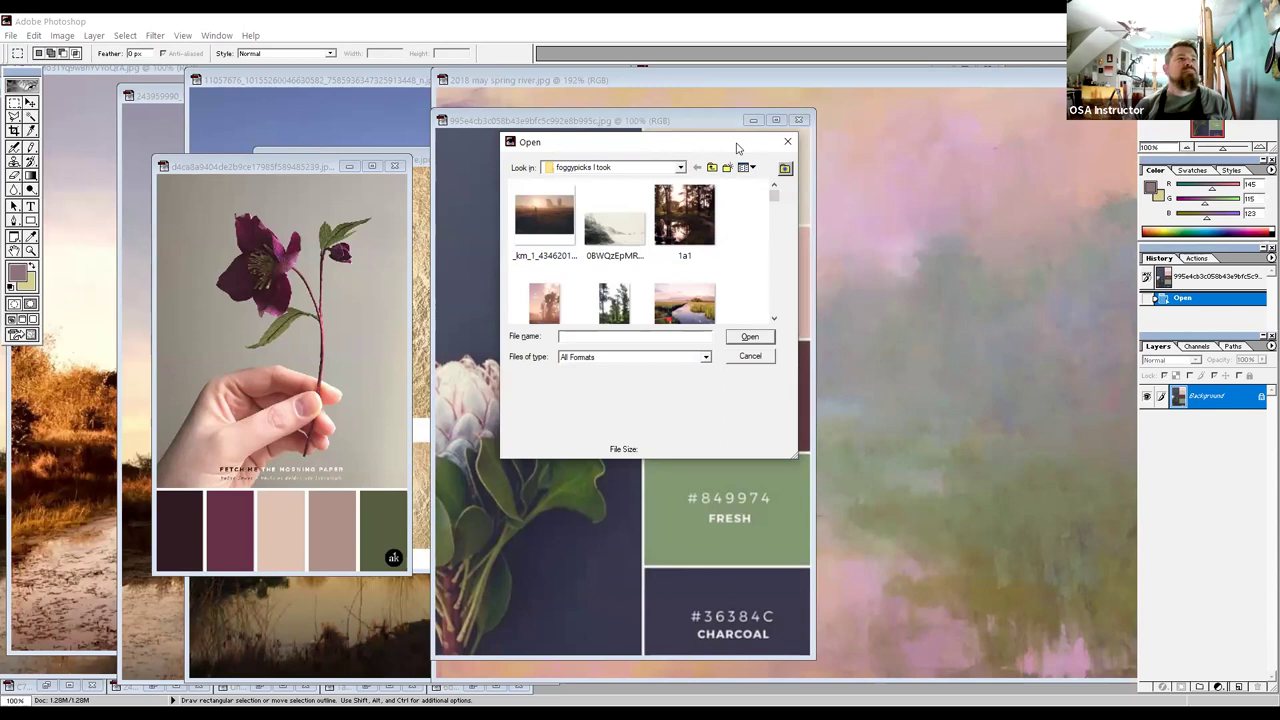
key("Escape")
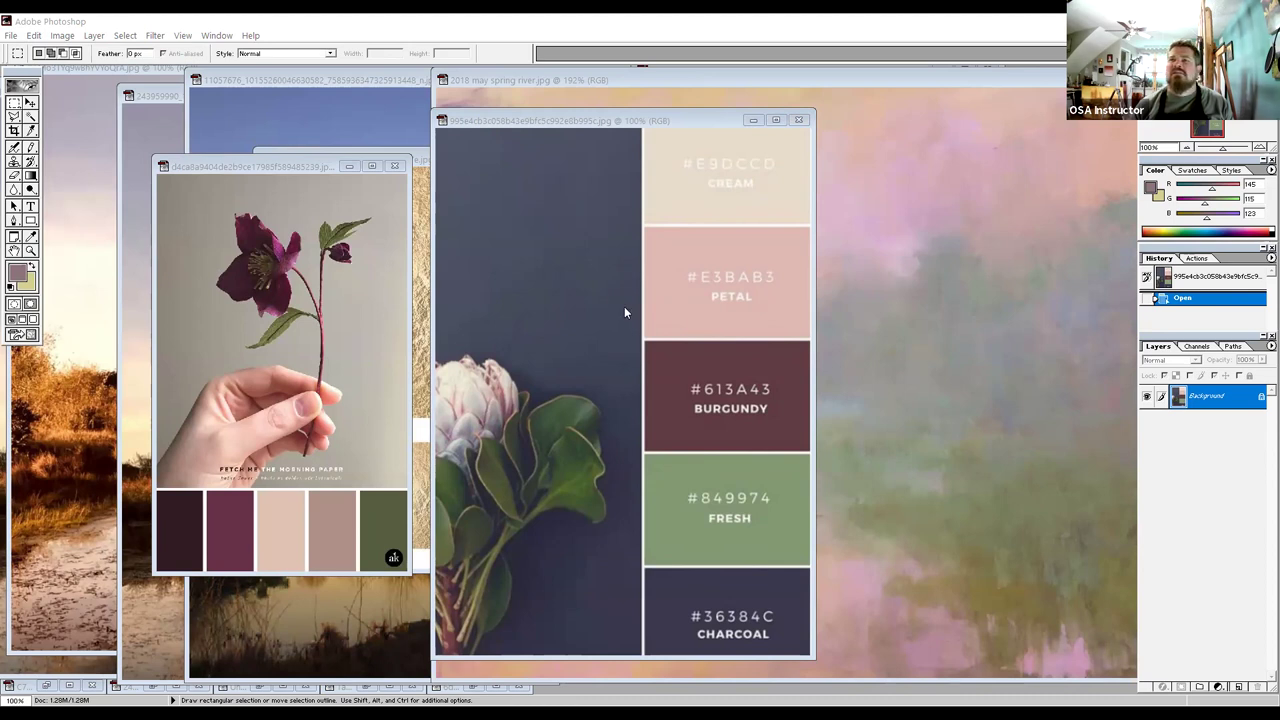
key("ctrl+plus")
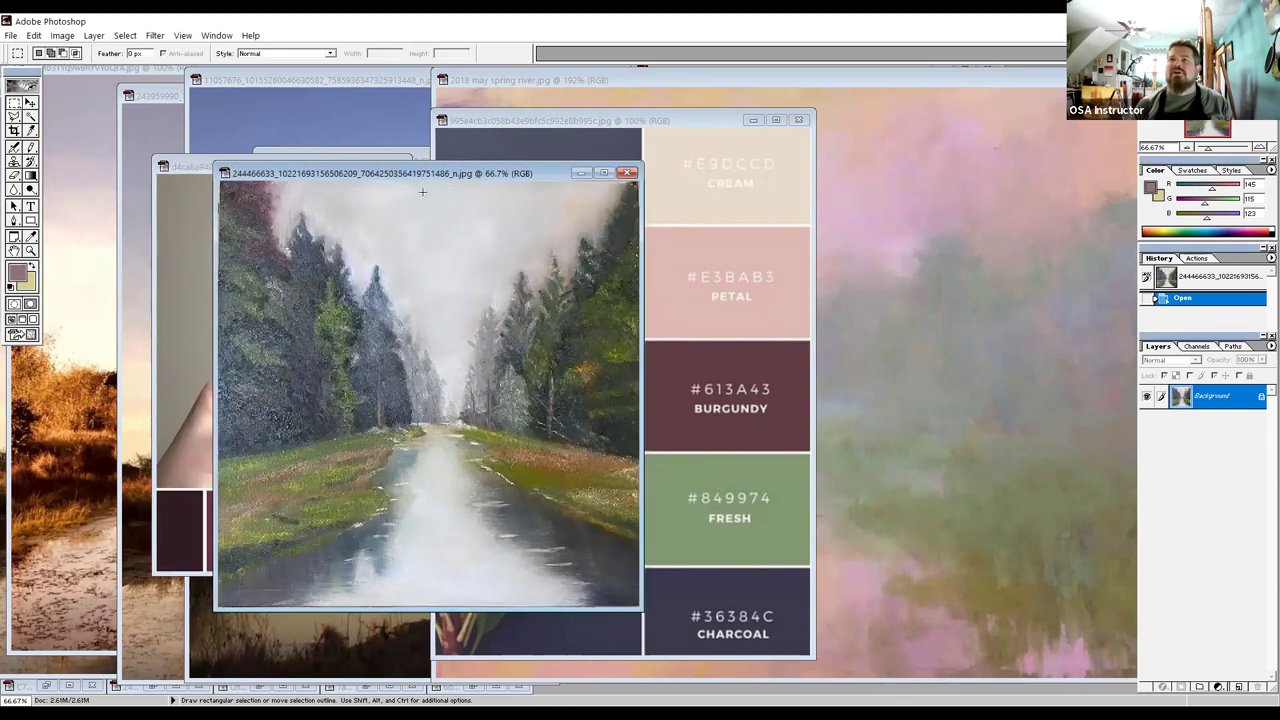
left_click(182, 36)
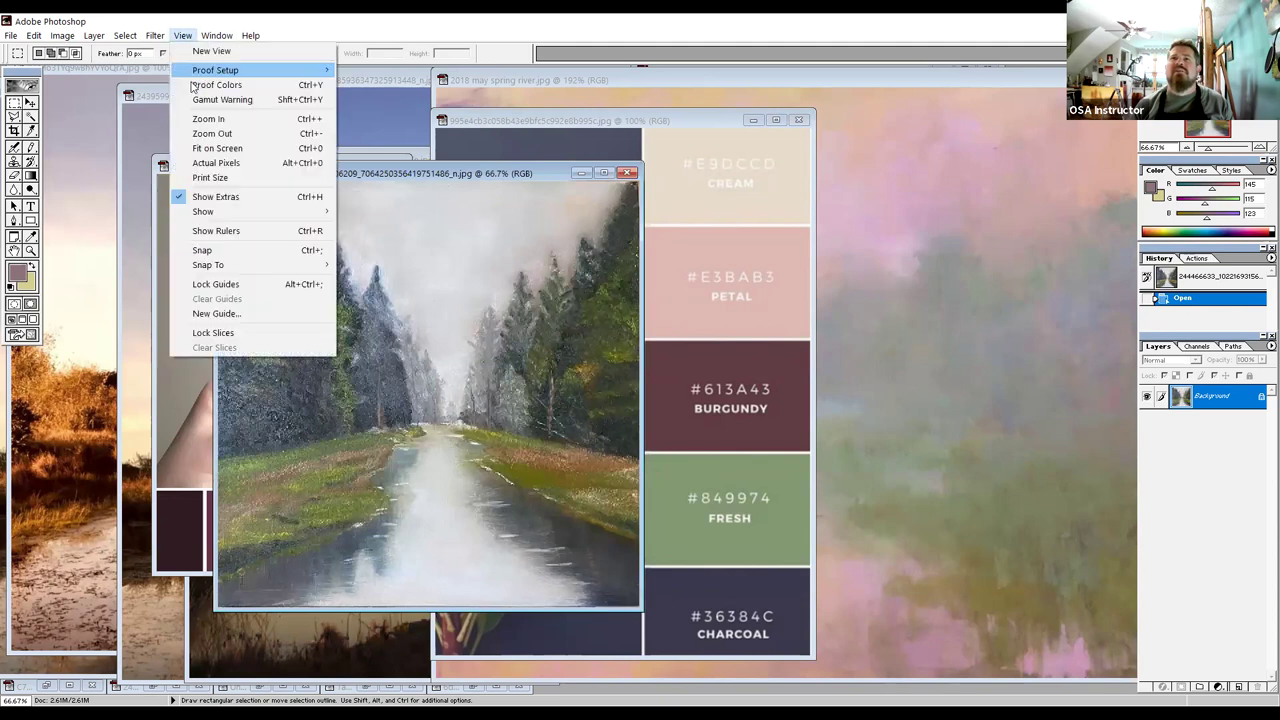
left_click(217, 148)
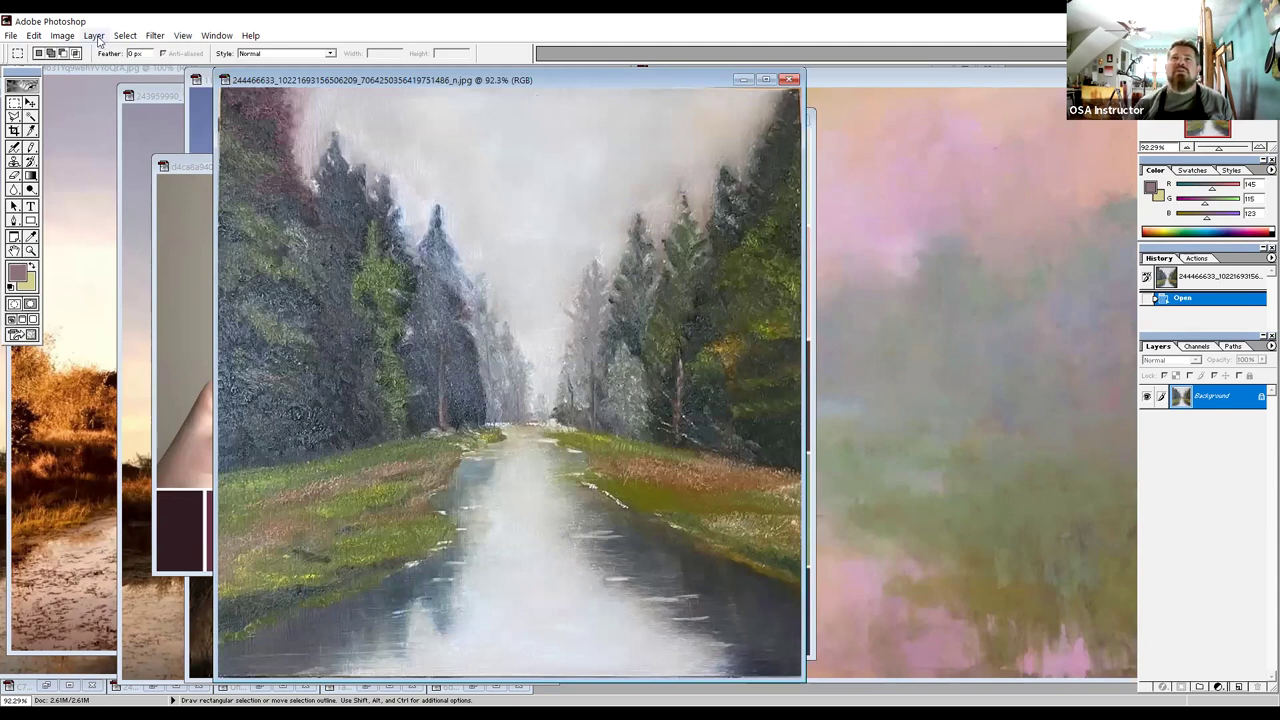
Show the rulers and place a vertical and a horizontal guide, each at about 7.5 on its ruler, crossing near the river's vanishing point.
left_click(183, 36)
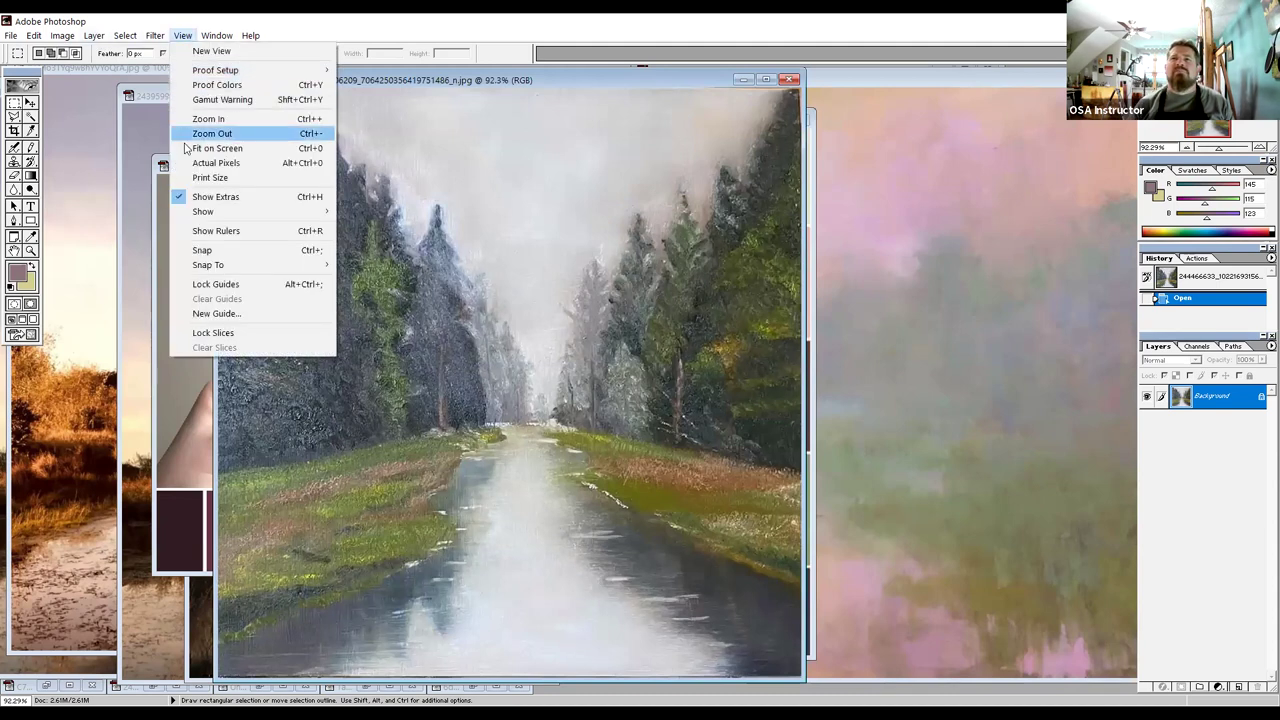
left_click(201, 233)
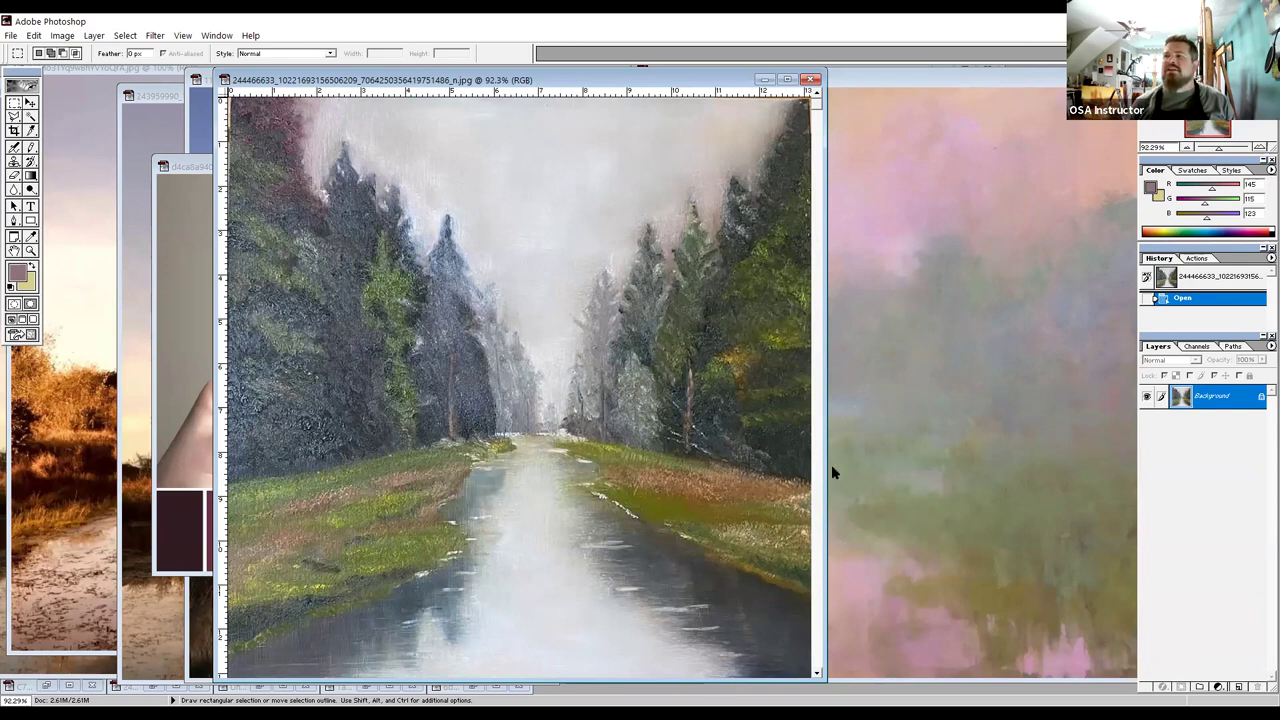
left_click_drag(822, 467, 880, 467)
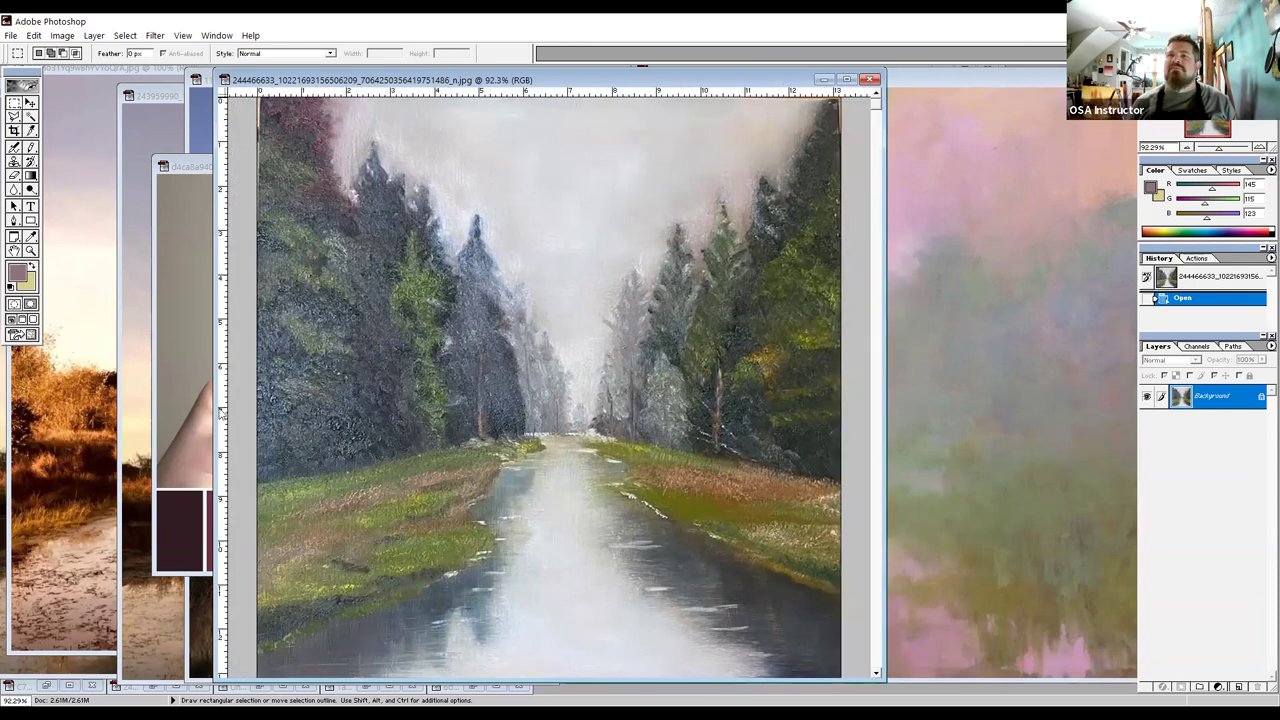
left_click_drag(424, 405, 590, 380)
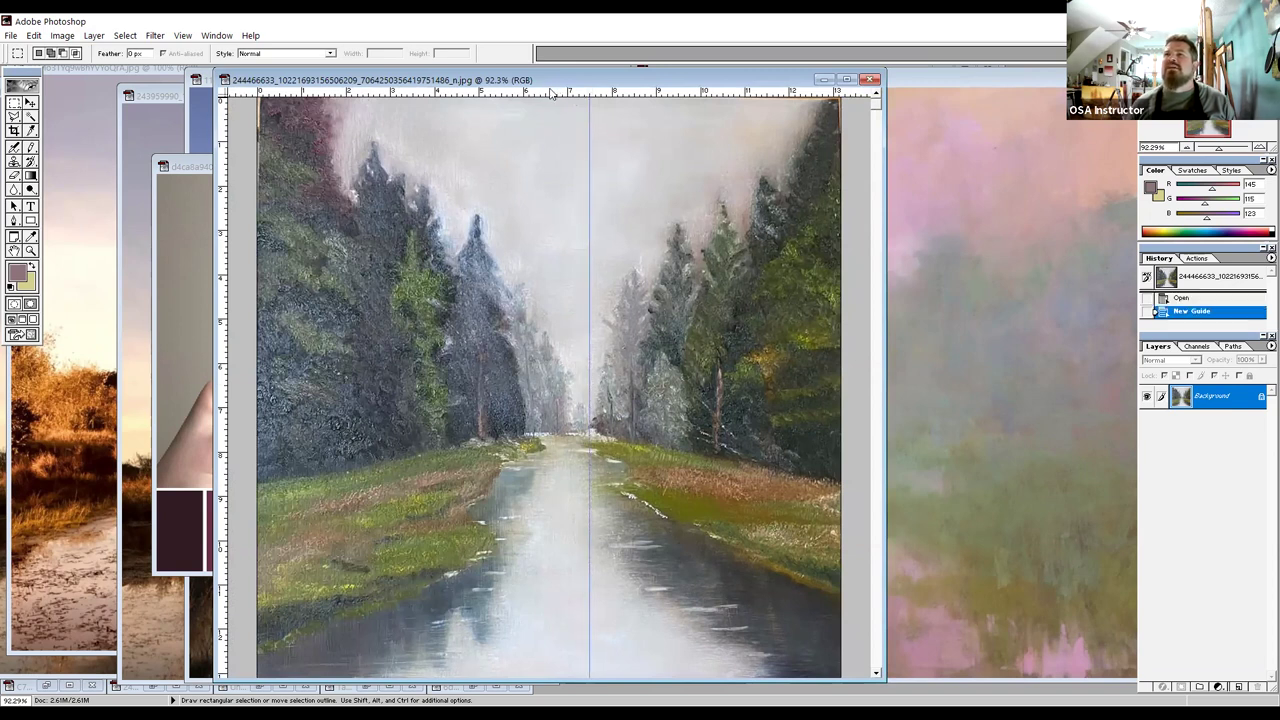
left_click_drag(549, 93, 561, 431)
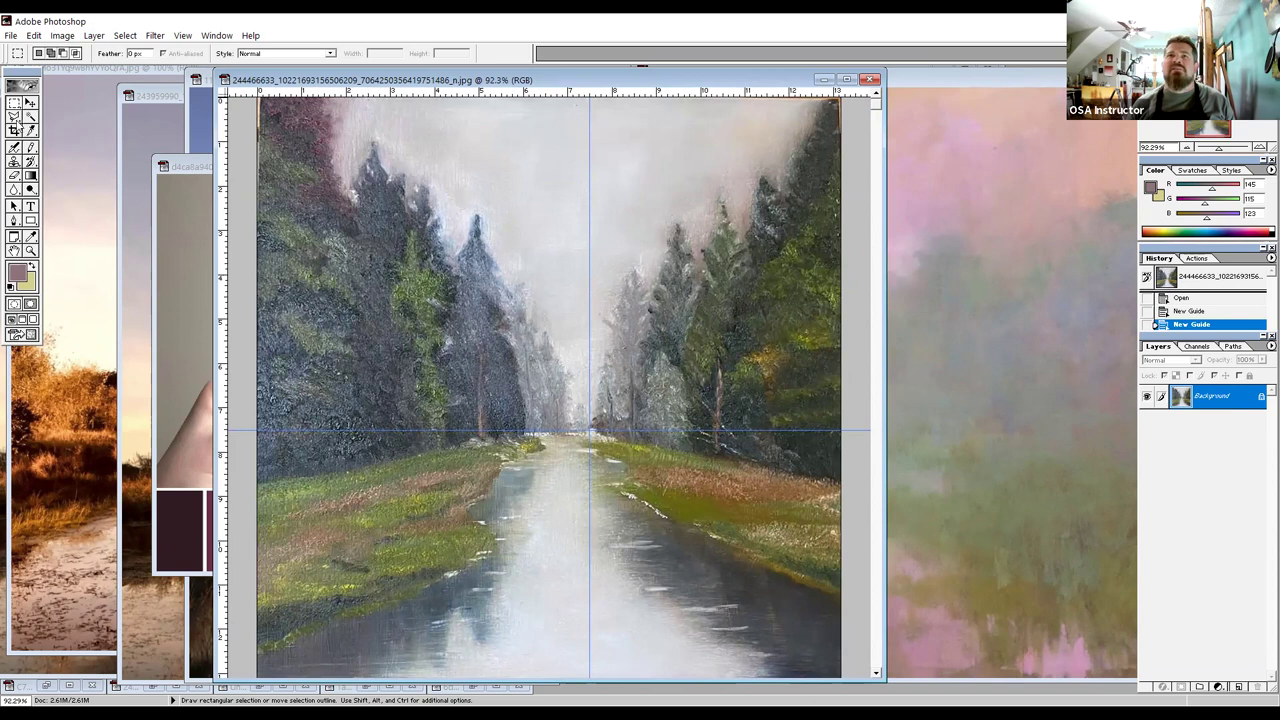
Set the foreground color to pink E84F78 and choose the Airbrush tool for marking the painting.
left_click(31, 131)
left_click(20, 268)
left_click(1030, 122)
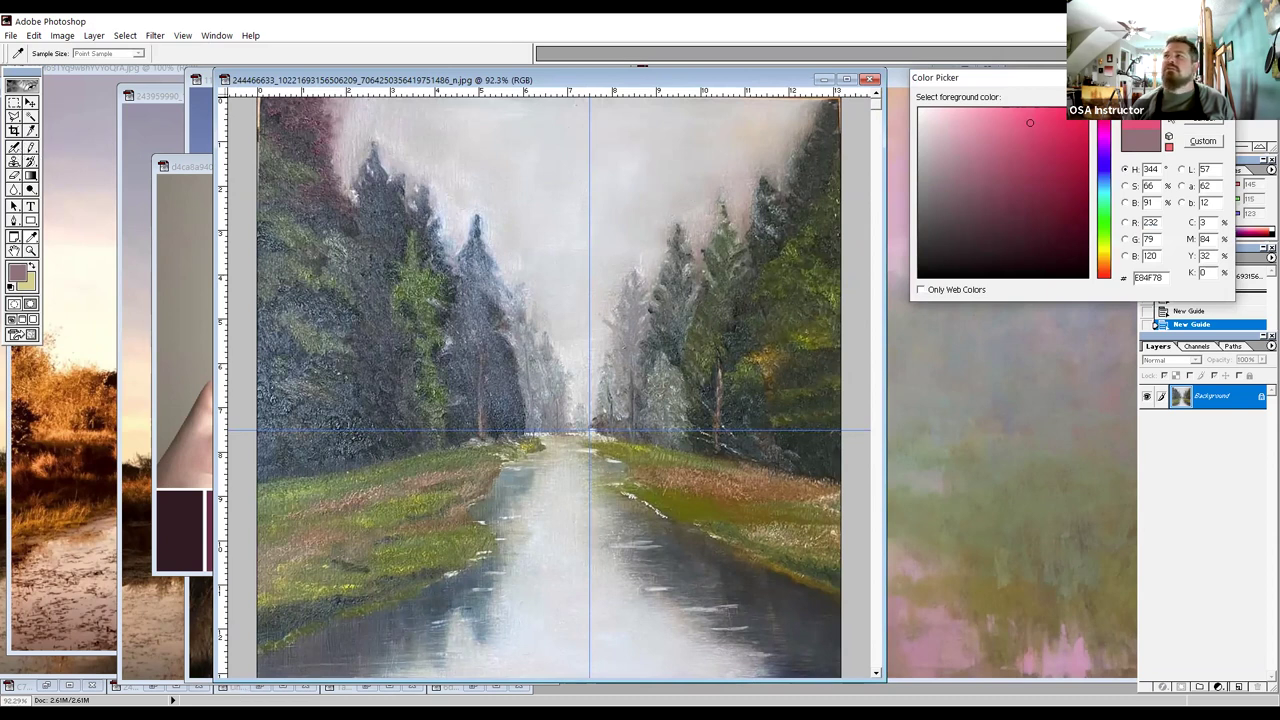
key("Return")
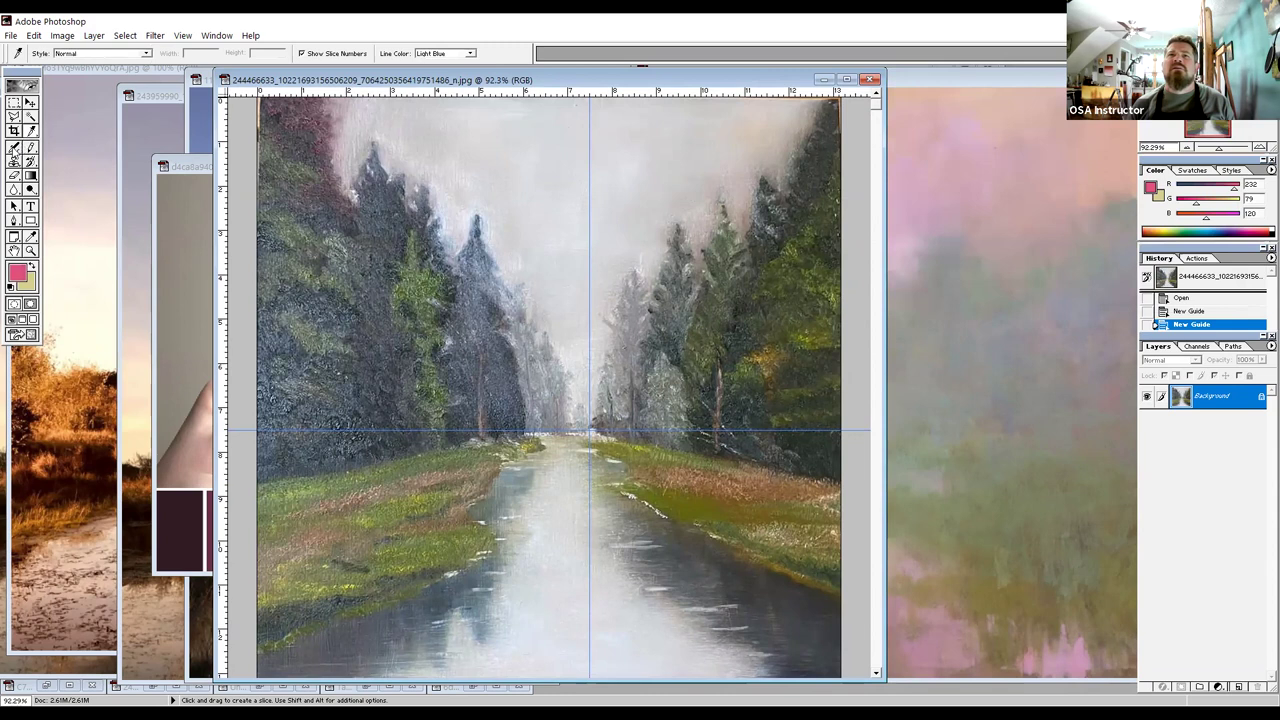
left_click(15, 149)
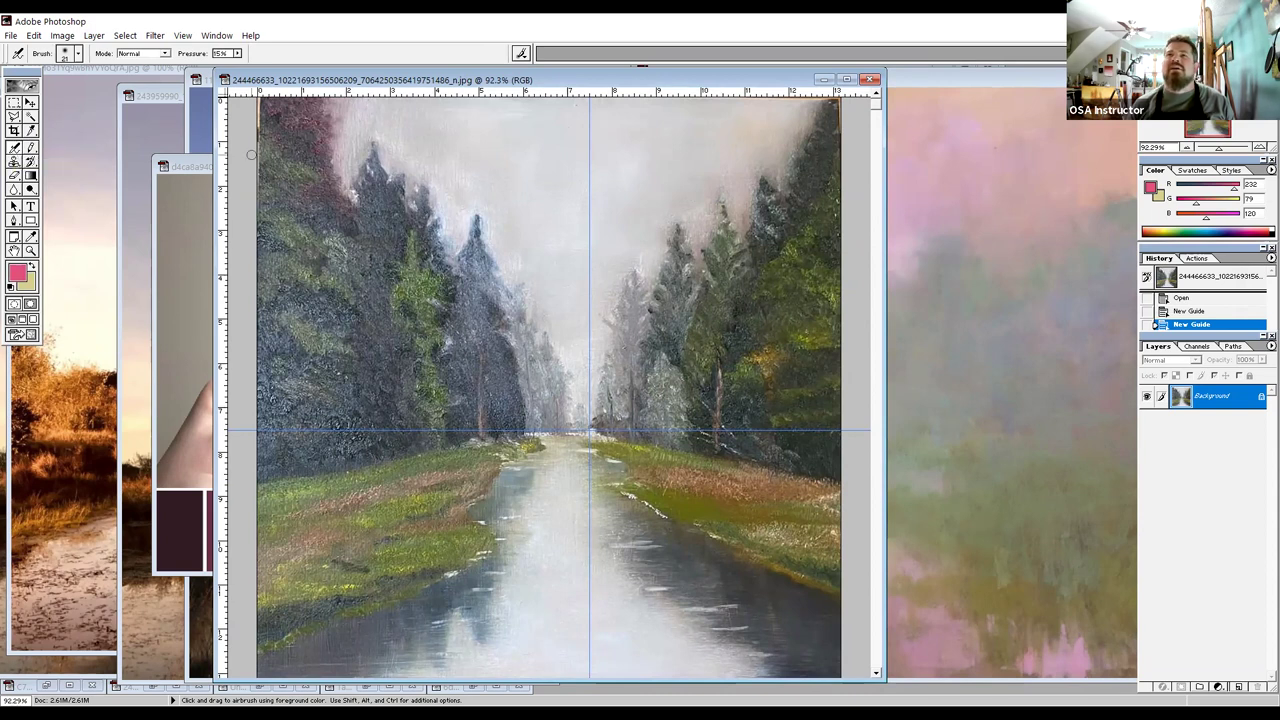
Add a vertical and a horizontal guide, each at about 6.5 inches, through the painting's center and mark their crossing with a pink airbrush dot.
left_click_drag(226, 172, 547, 172)
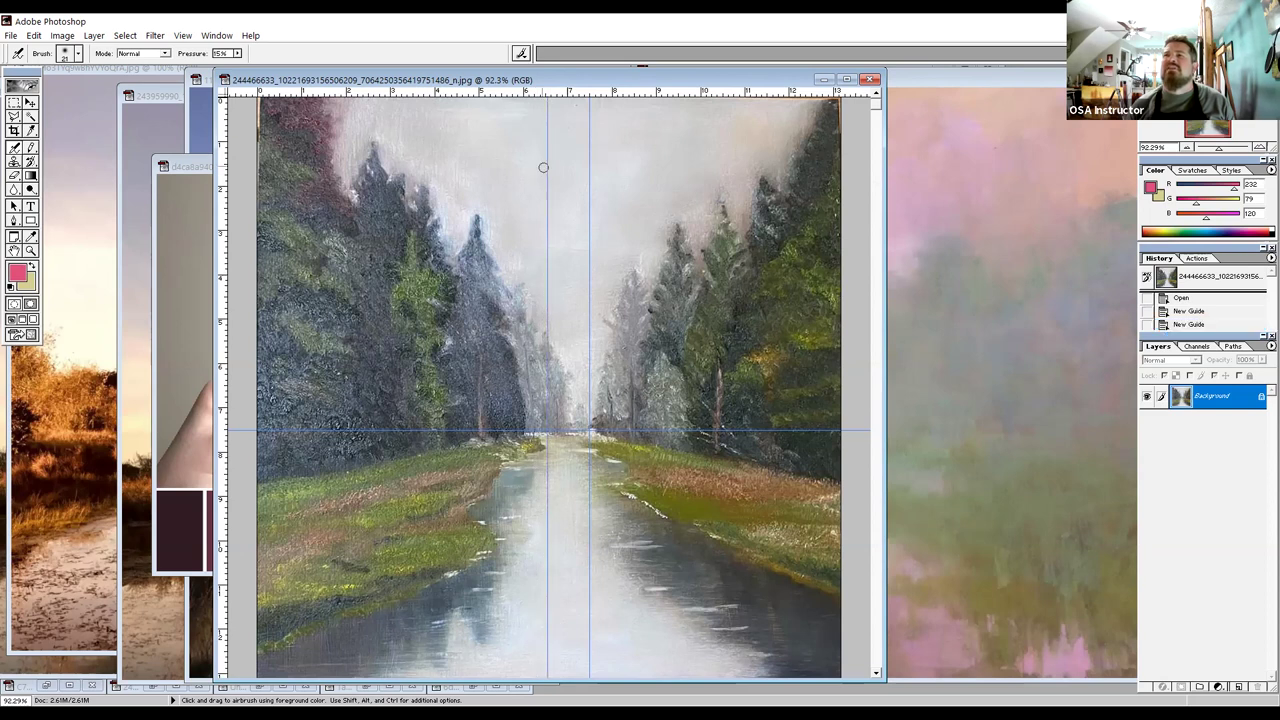
left_click_drag(507, 92, 448, 387)
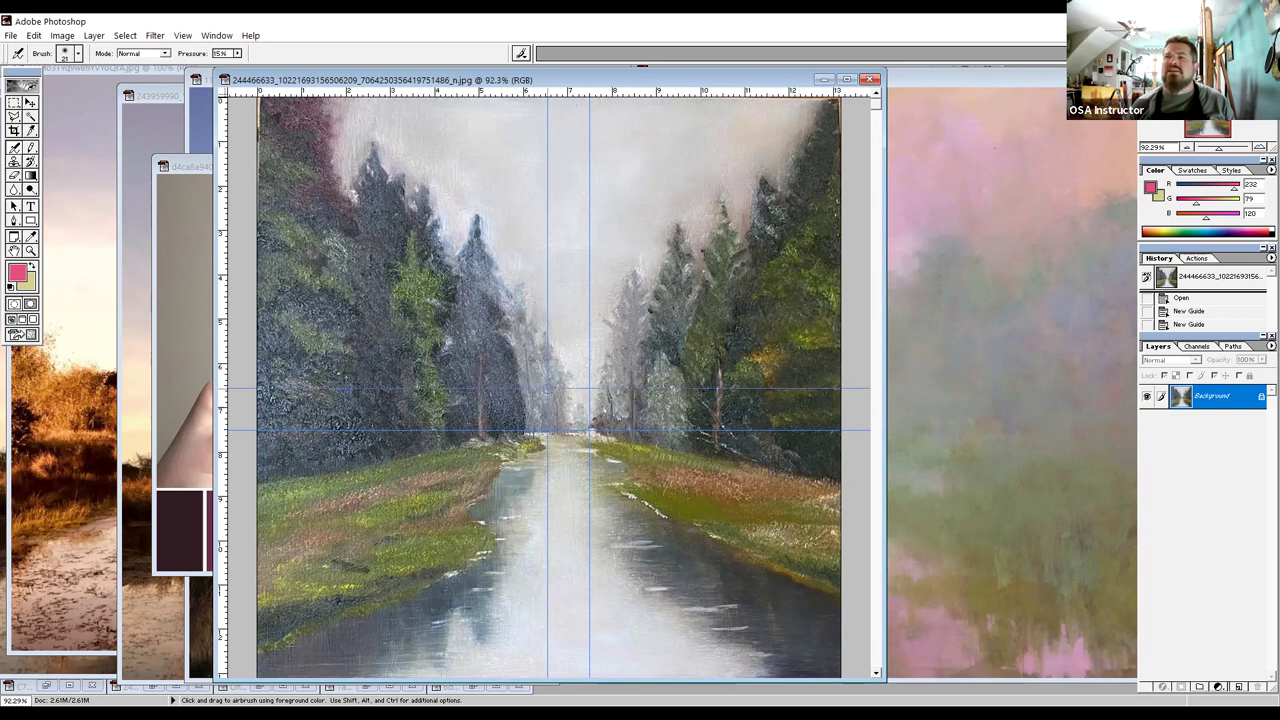
left_click(547, 388)
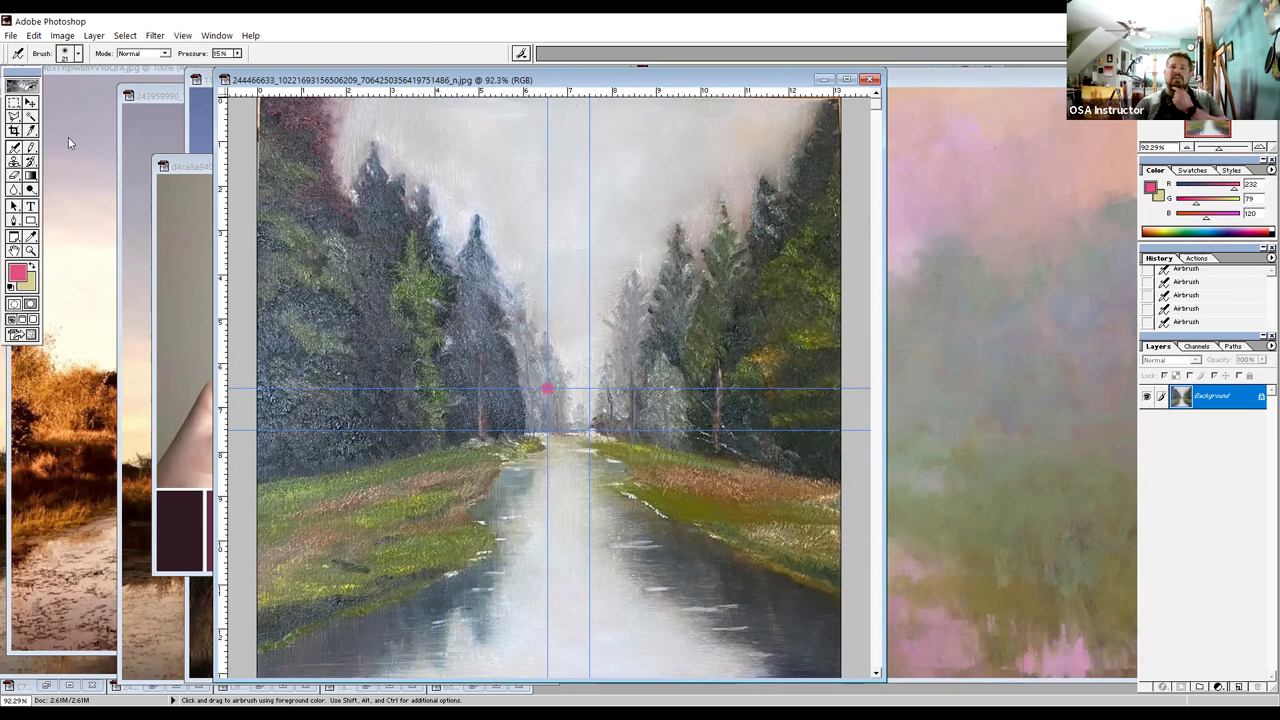
Try cropping the painting to a square marquee selection about 11.6 inches wide, starting at its upper-left corner.
key("m")
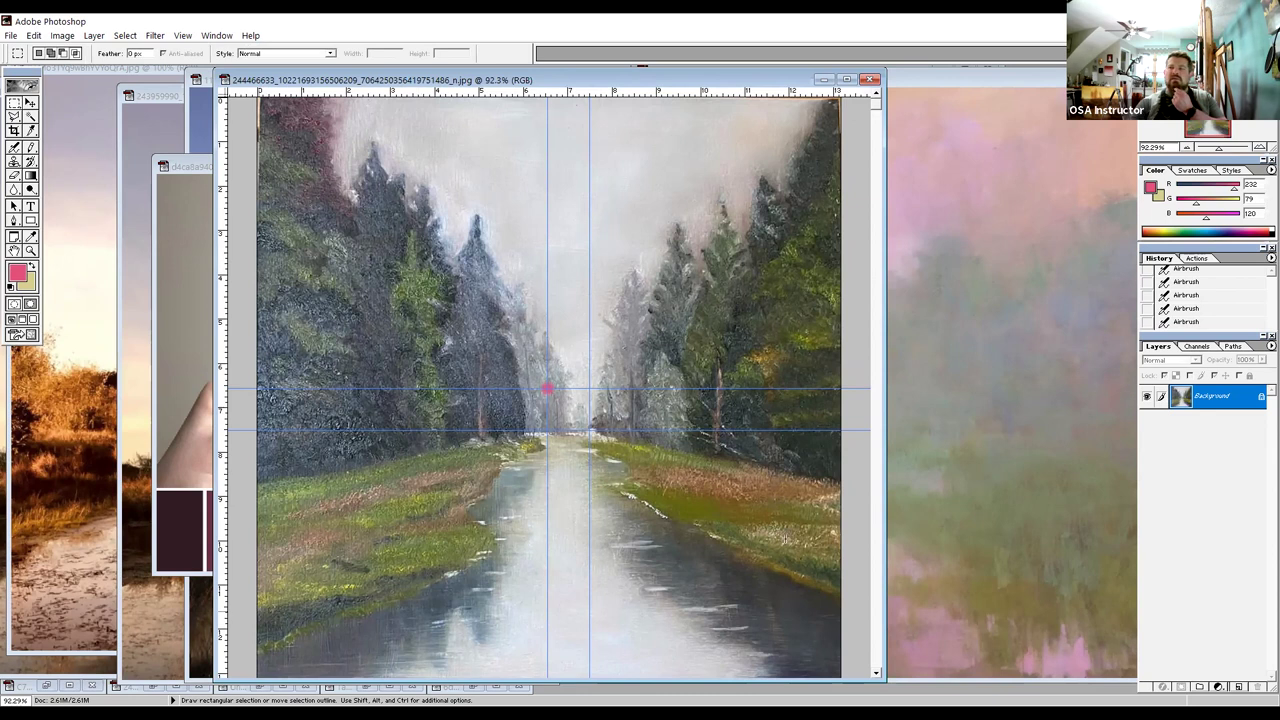
left_click_drag(790, 452, 771, 95)
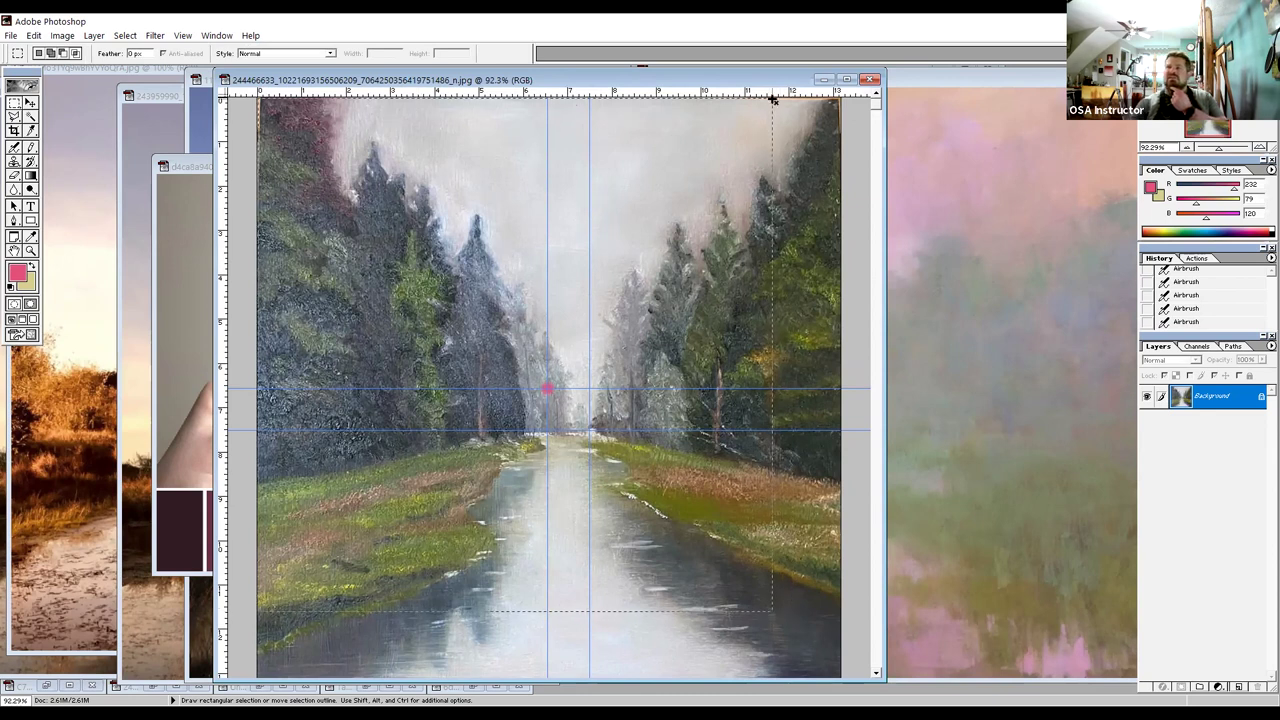
left_click(68, 38)
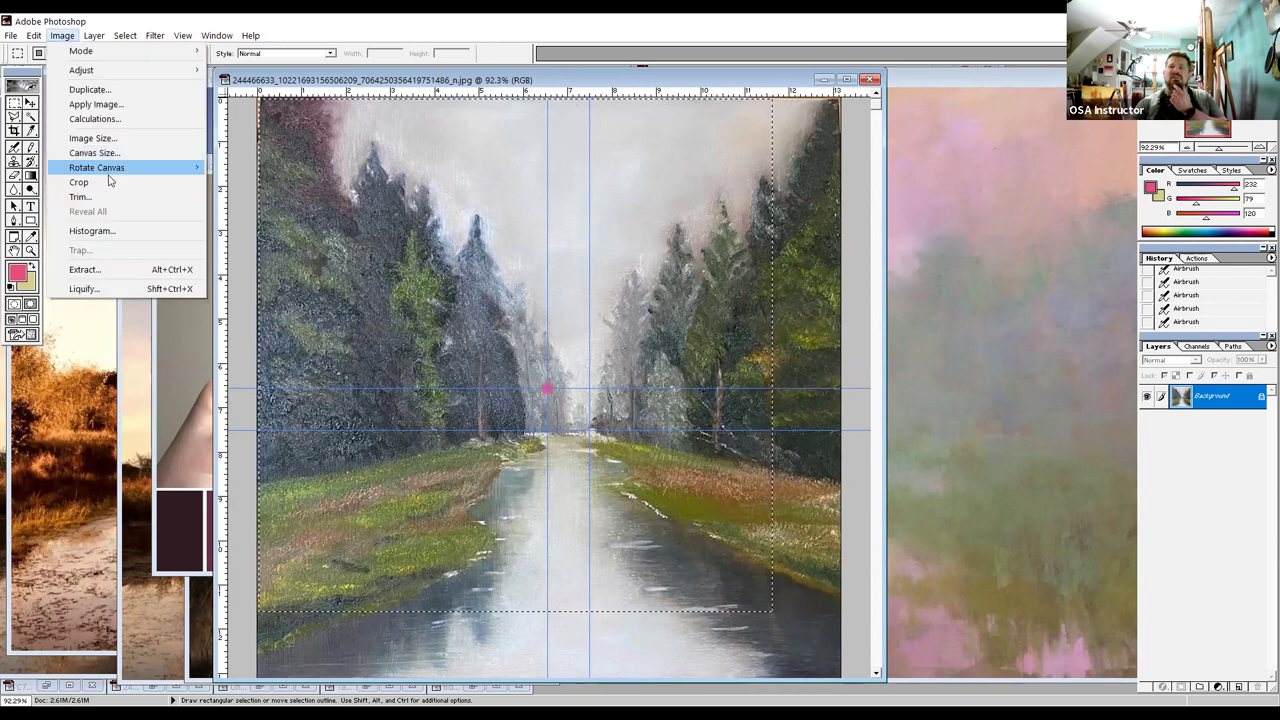
left_click(104, 182)
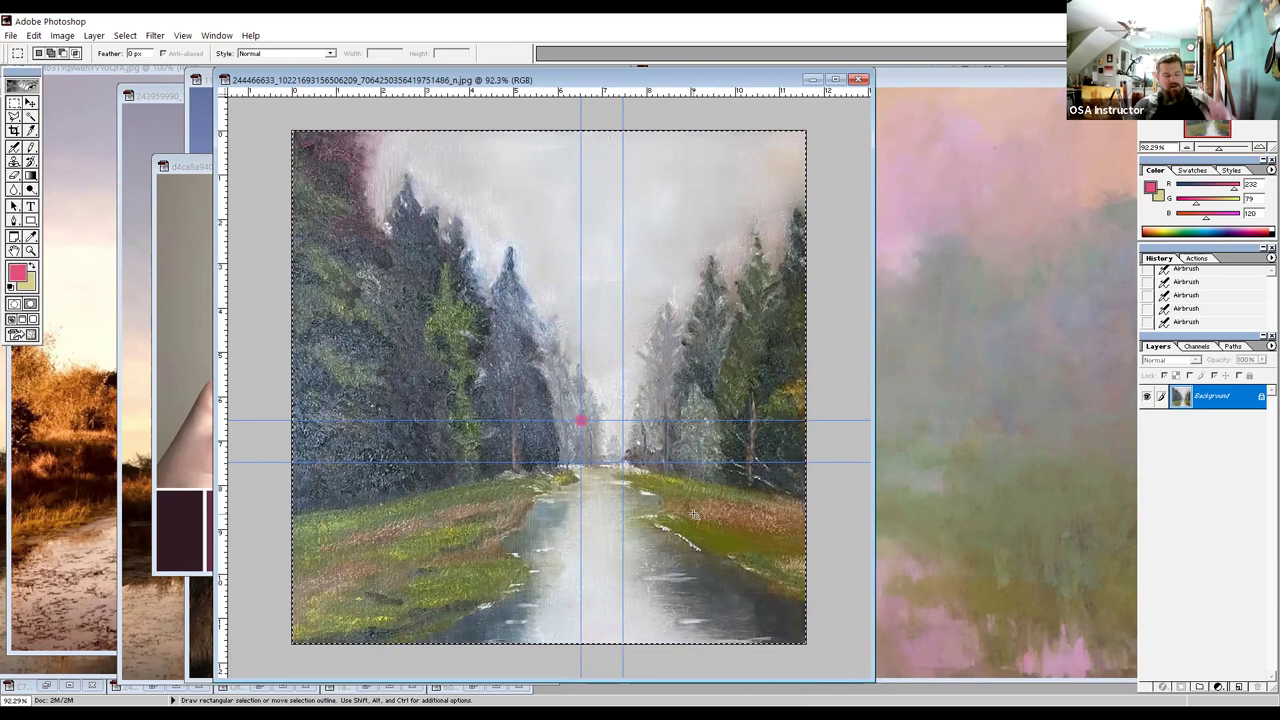
key("ctrl+z")
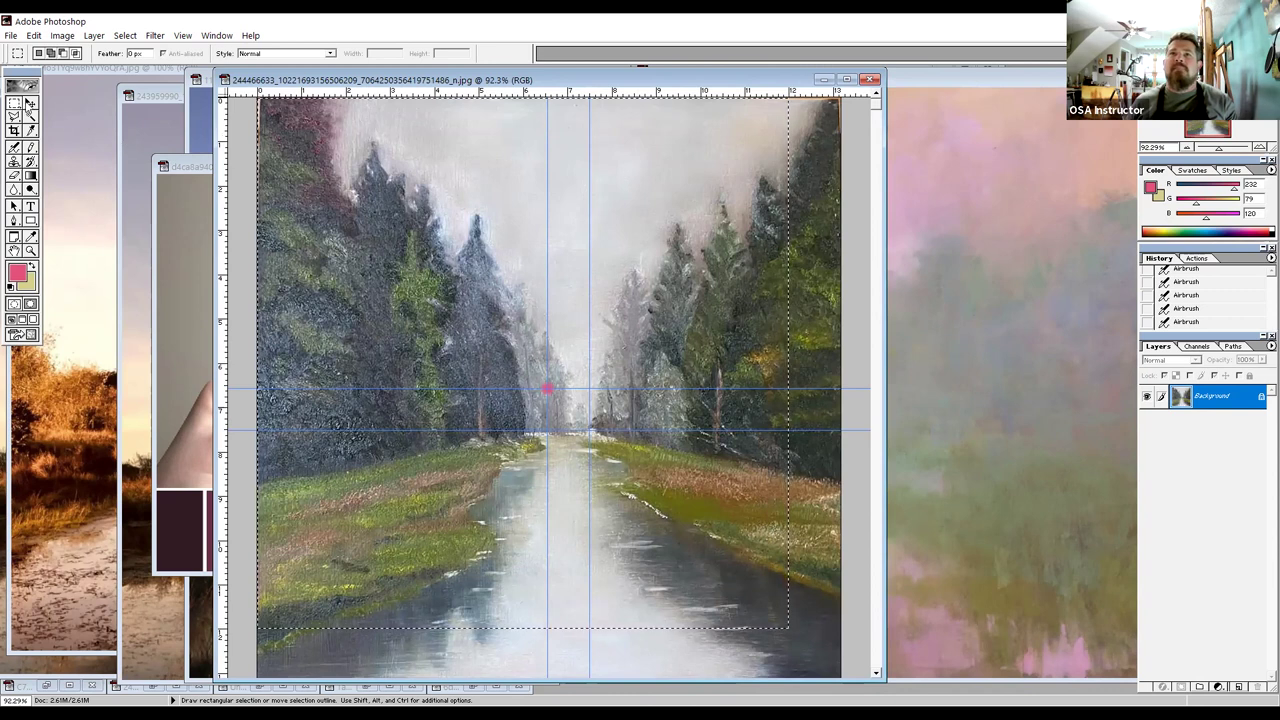
left_click(30, 104)
mouse_move(361, 279)
left_mouse_down()
mouse_move(378, 282)
mouse_move(360, 279)
left_mouse_up()
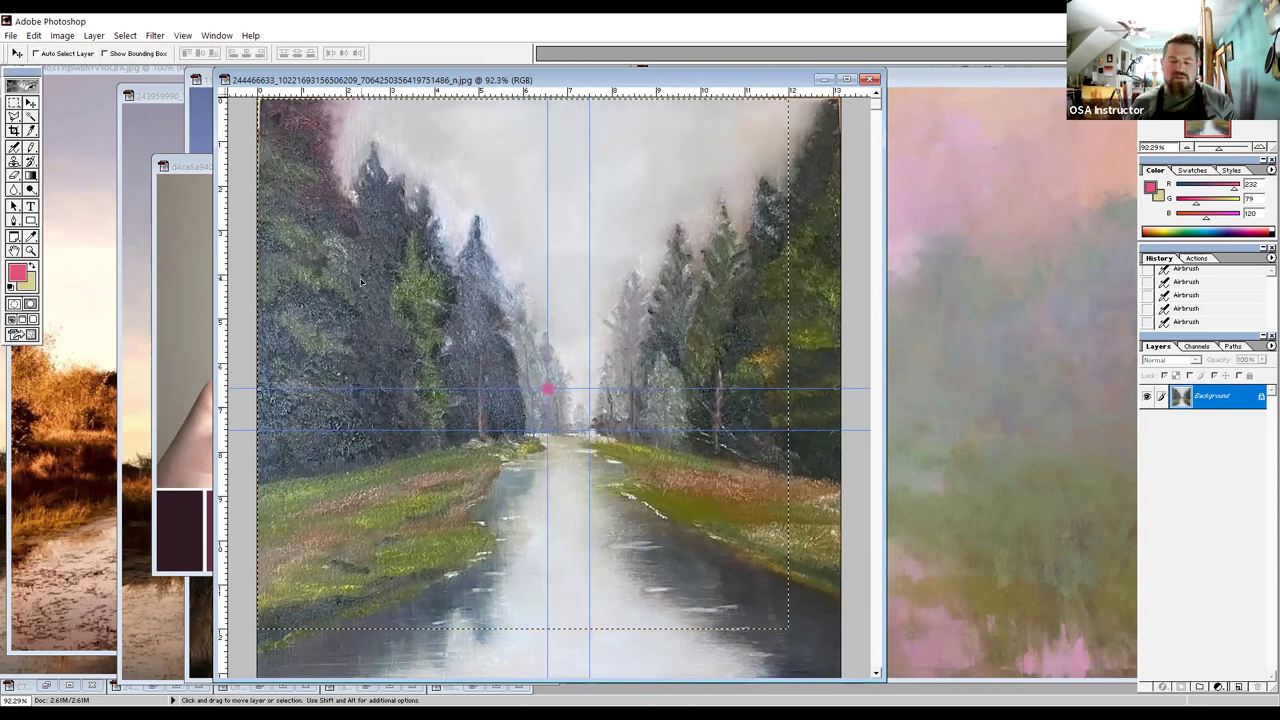
key("shift+Right")
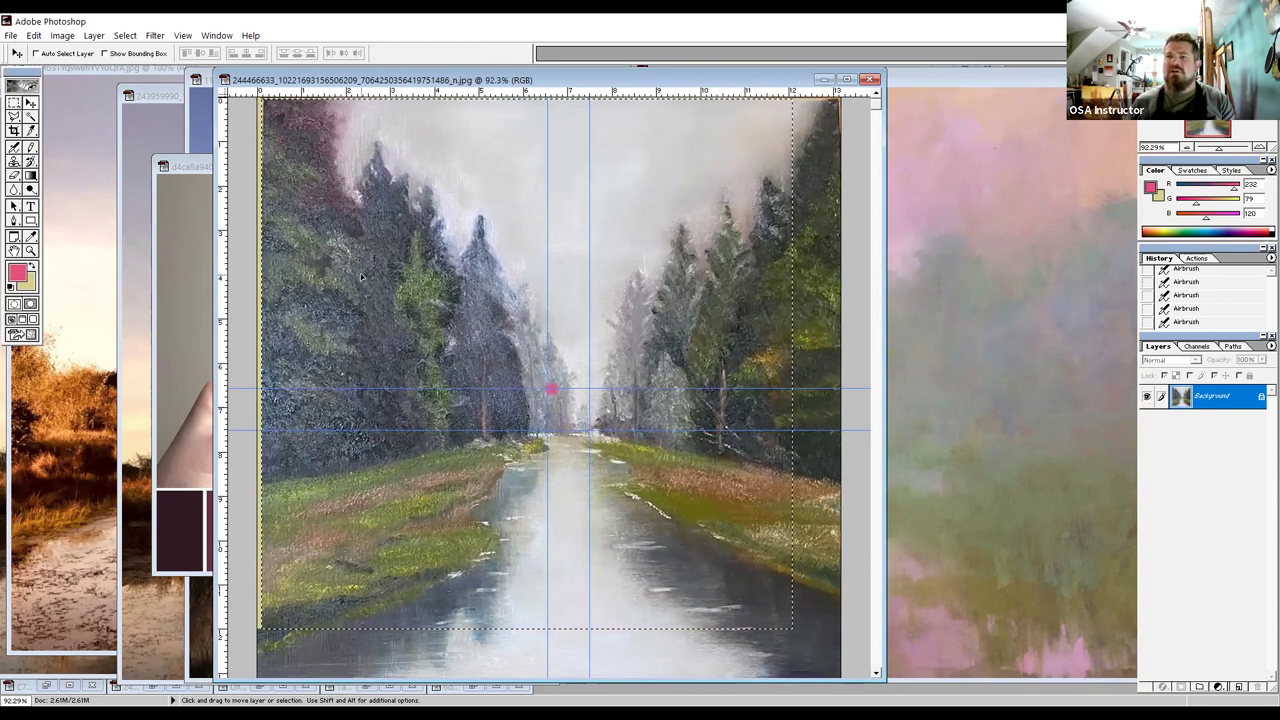
left_click_drag(361, 276, 352, 280)
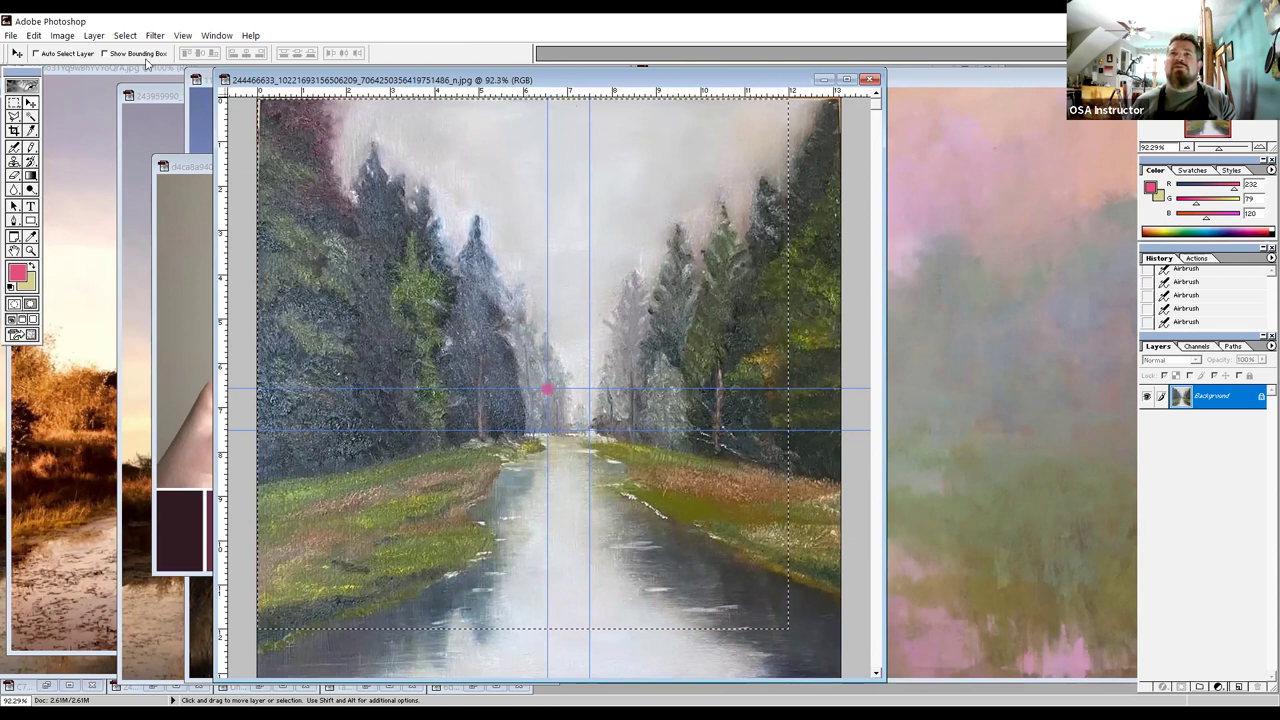
left_click(55, 37)
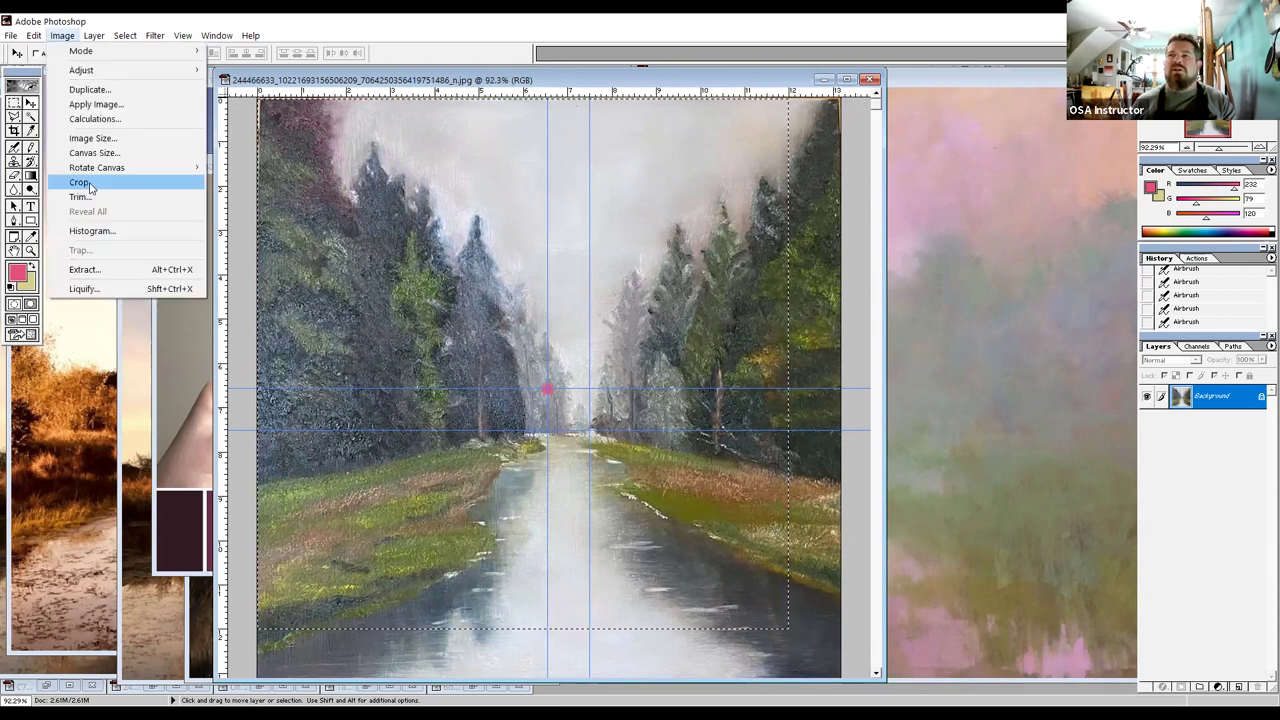
key("Return")
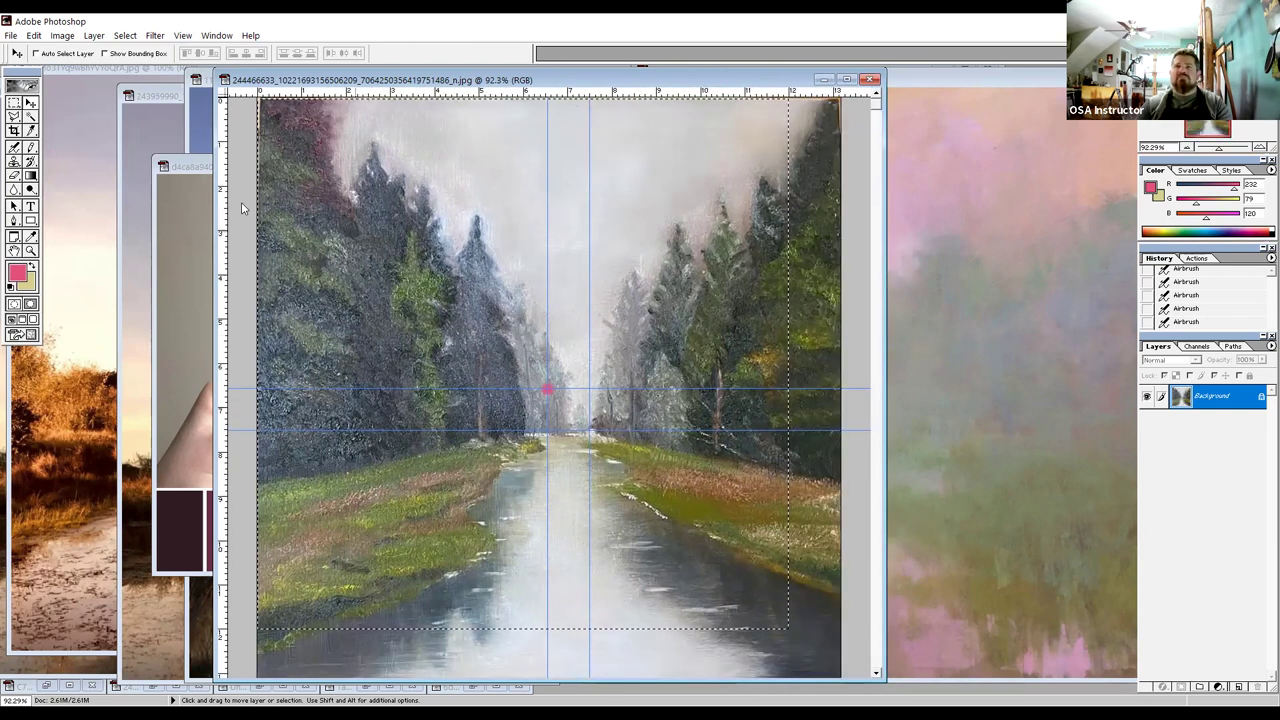
left_click(22, 101)
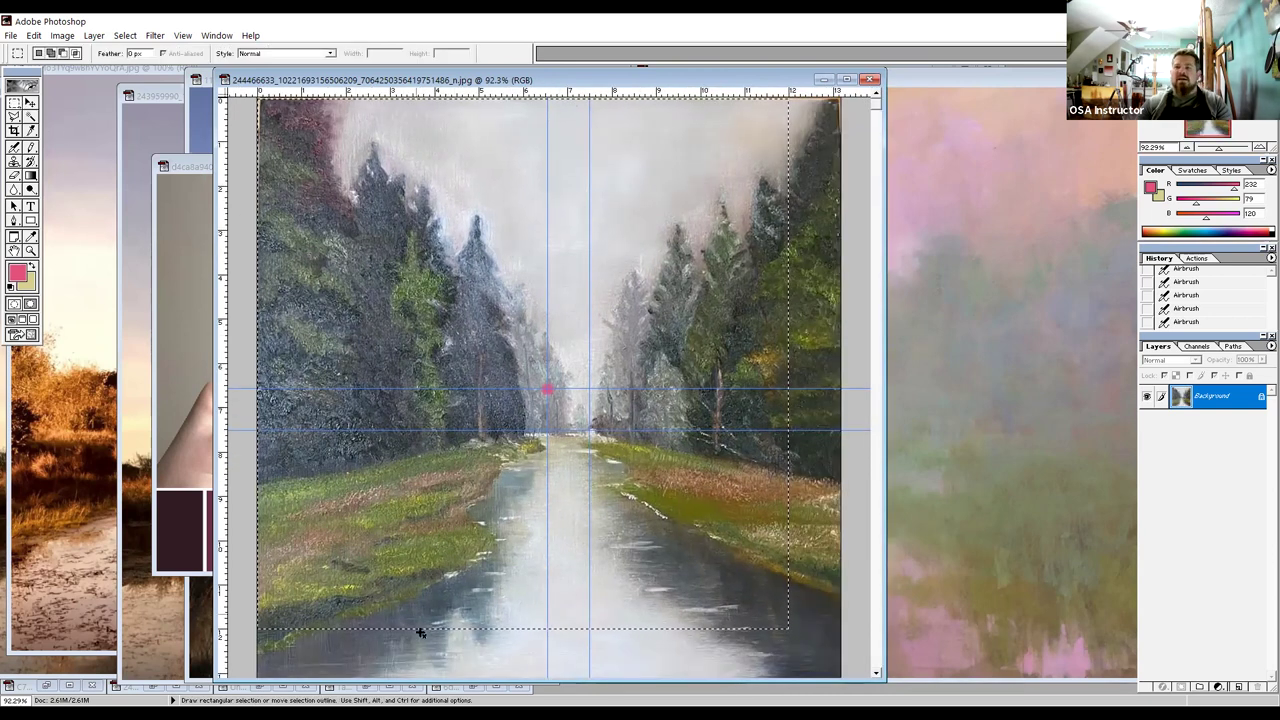
left_click(589, 366)
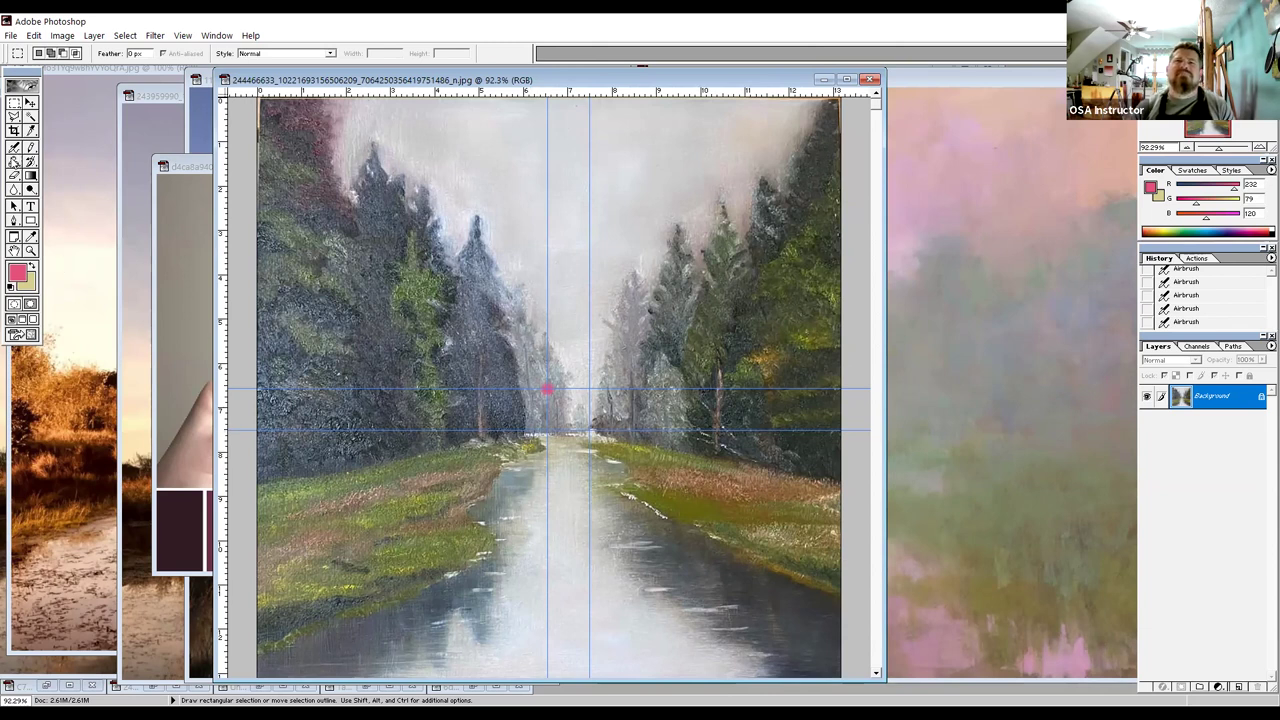
Resize the painting to 12 inches wide by 12 inches high with proportions unconstrained.
left_click(14, 149)
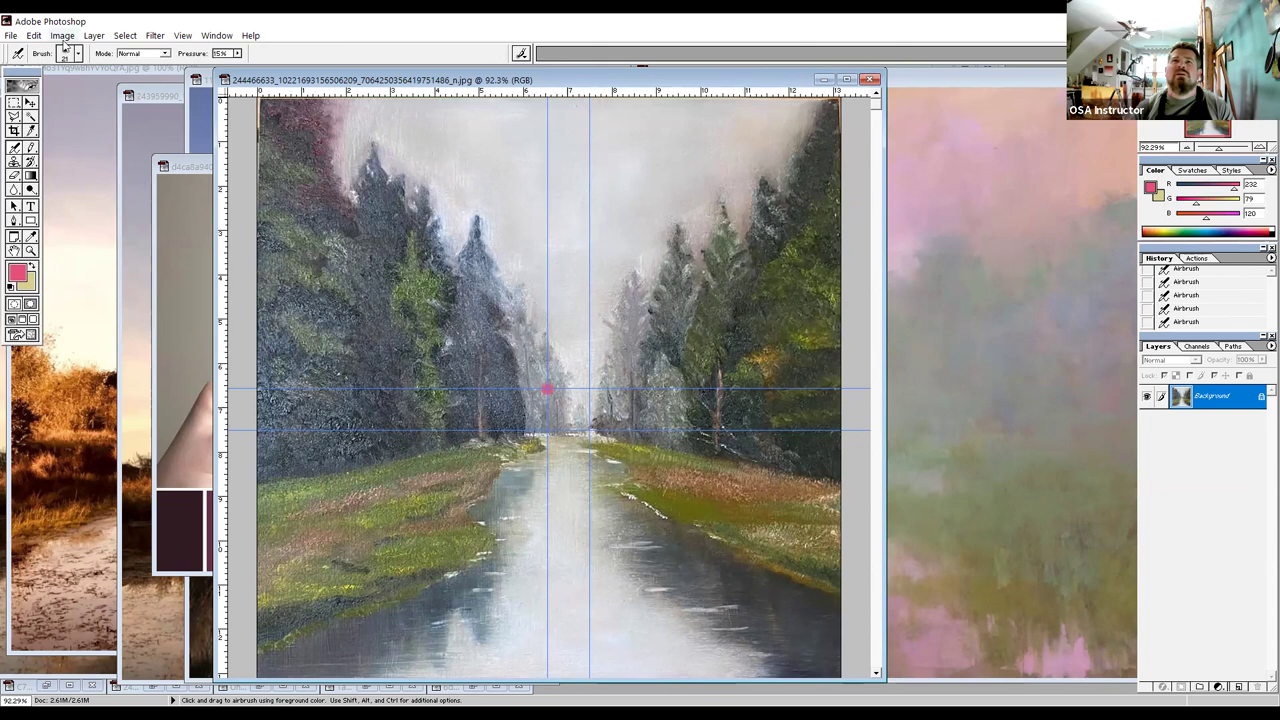
key("alt+i")
left_click(116, 145)
type("12")
left_click(549, 366)
left_click_drag(563, 318, 556, 318)
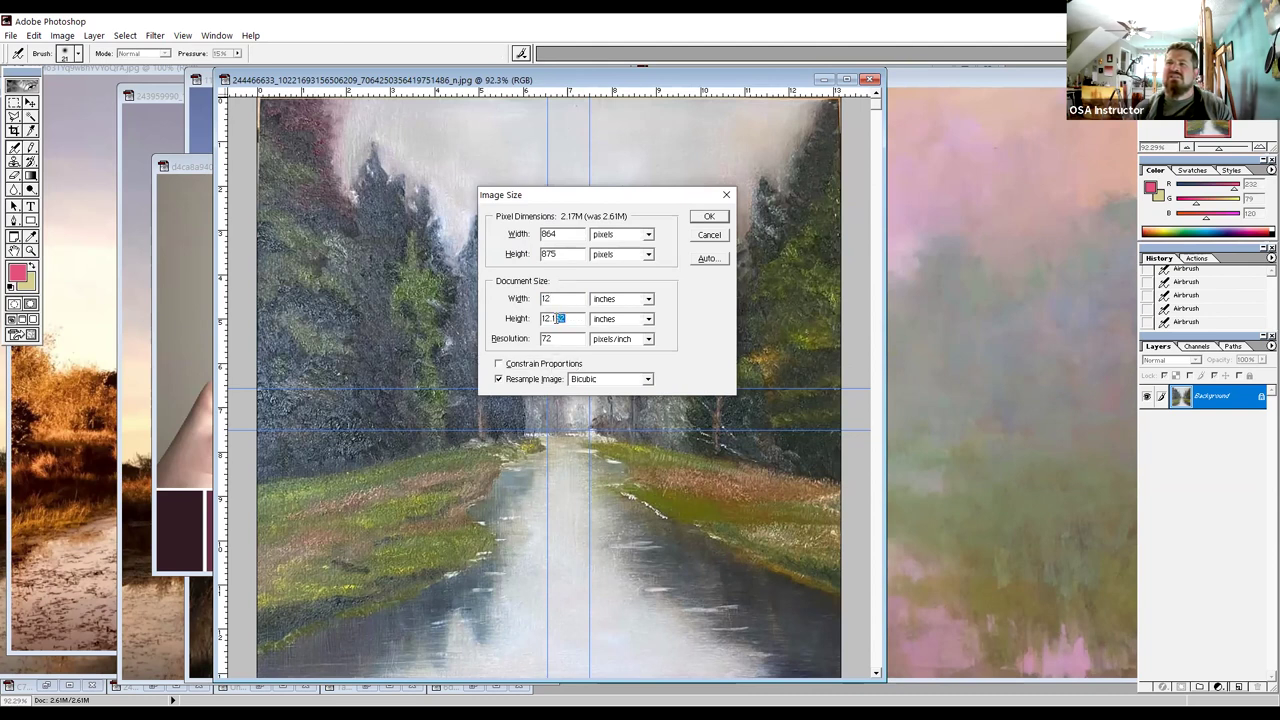
key("BackSpace")
left_click(710, 217)
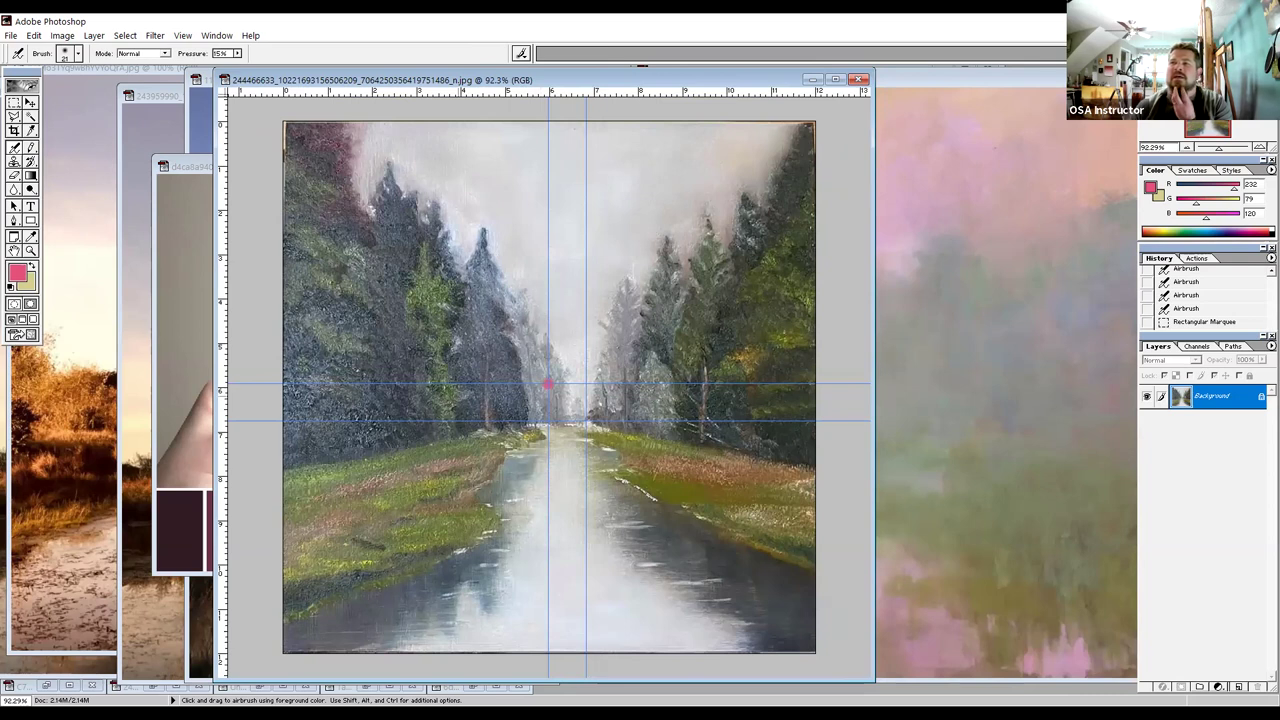
Marquee-select a square about 10 by 10 inches starting at the painting's upper-left corner.
left_click(15, 102)
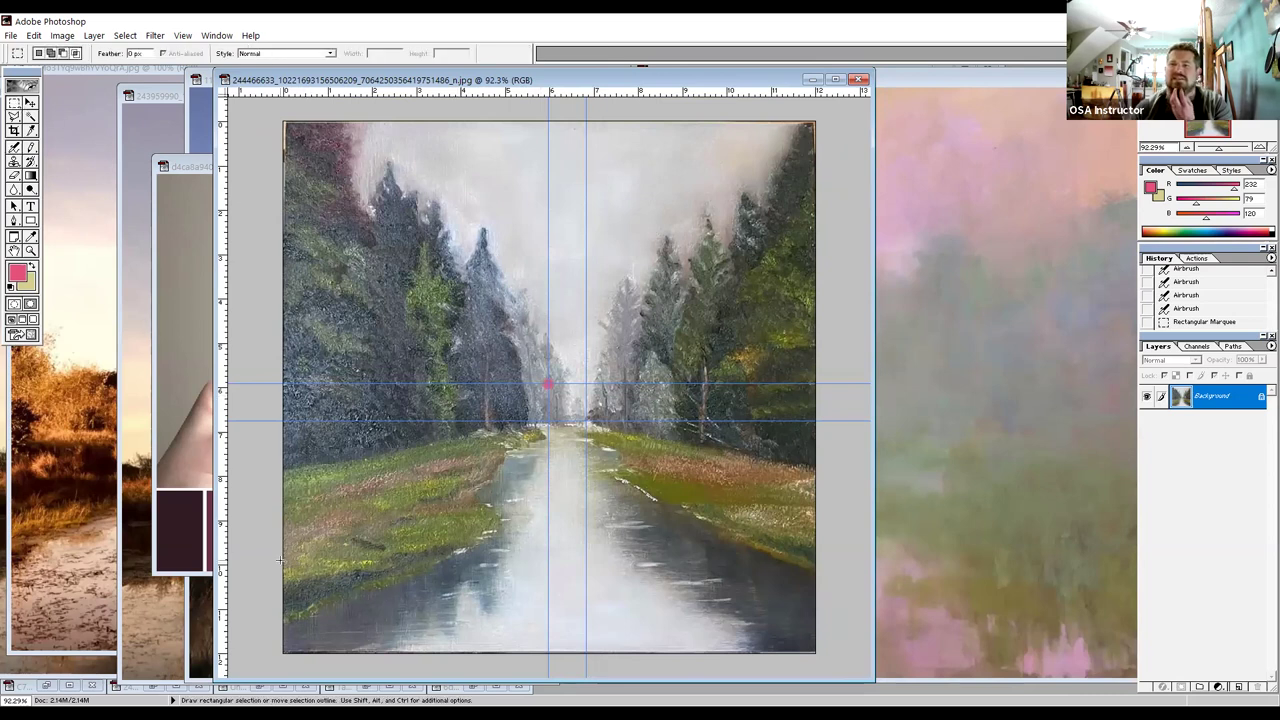
mouse_move(284, 562)
left_mouse_down()
mouse_move(725, 506)
mouse_move(726, 122)
left_mouse_up()
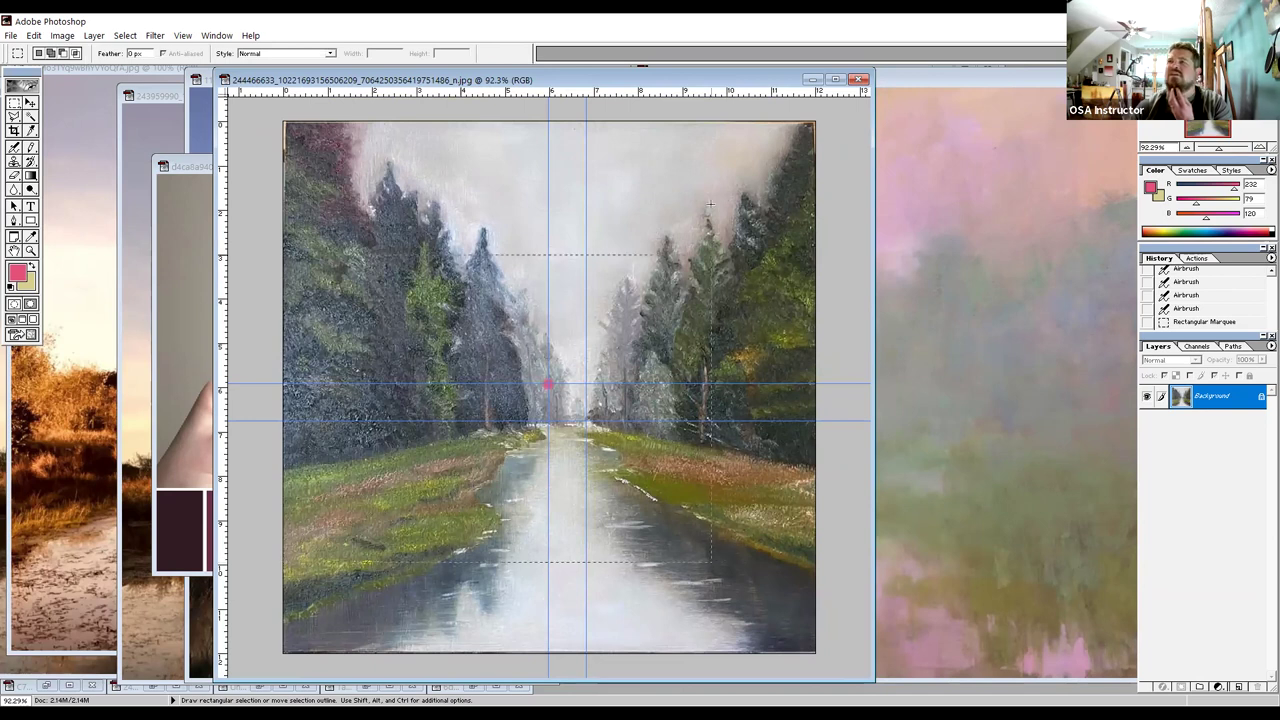
left_click(732, 122)
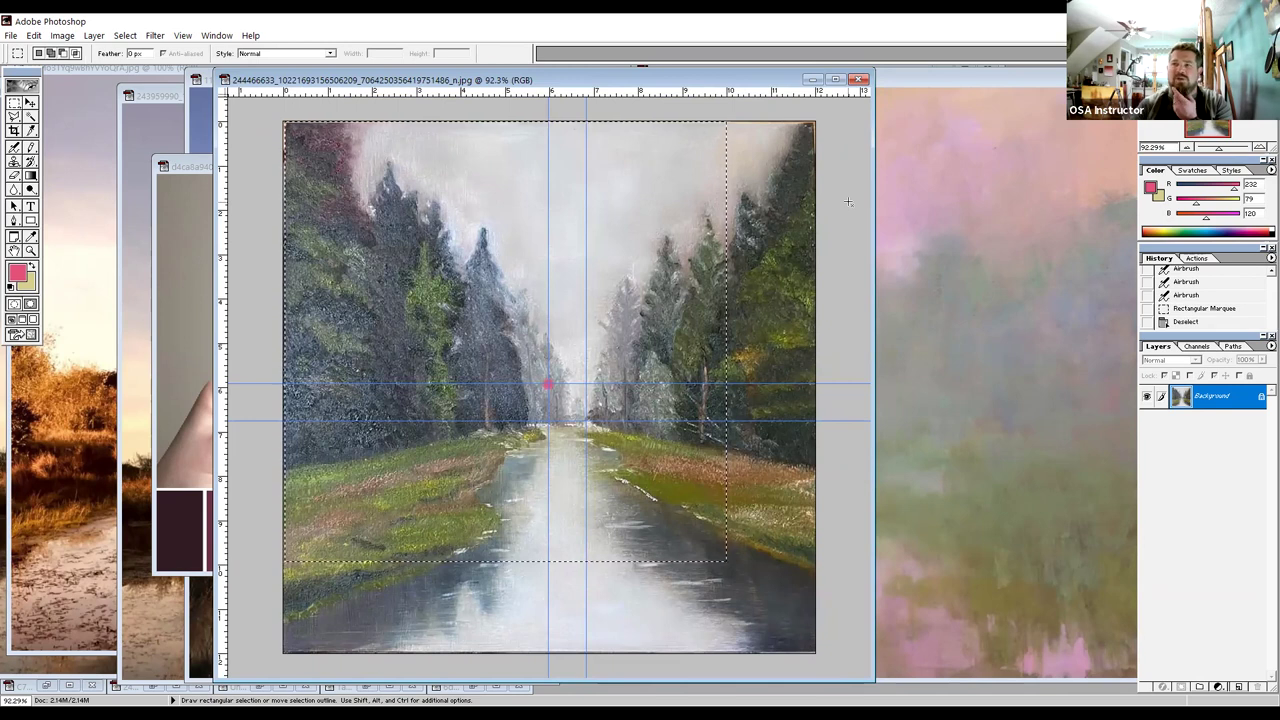
Nudge the square selection about 2 inches down and about 0.4 inch to the right, and crop the painting to it.
key("shift+Down")
key("shift+Down")
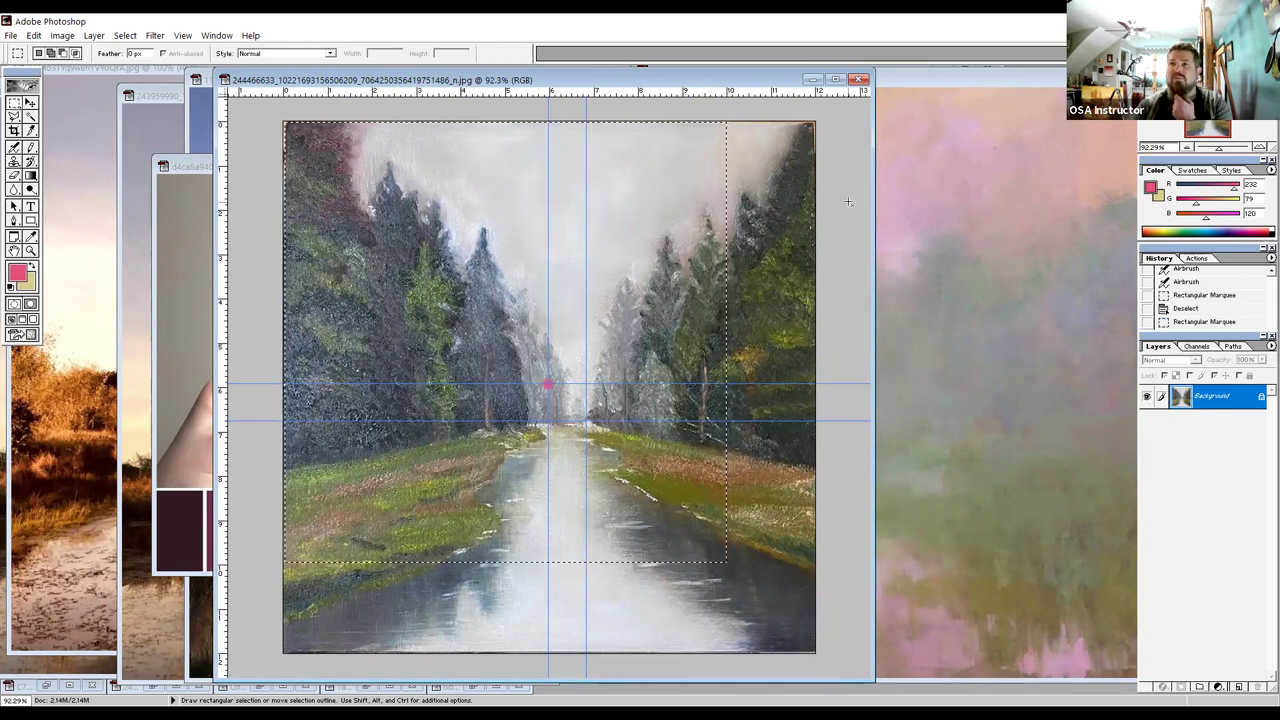
key("shift+Down")
key("shift+Down")
key("shift+Down")
key("shift+Down")
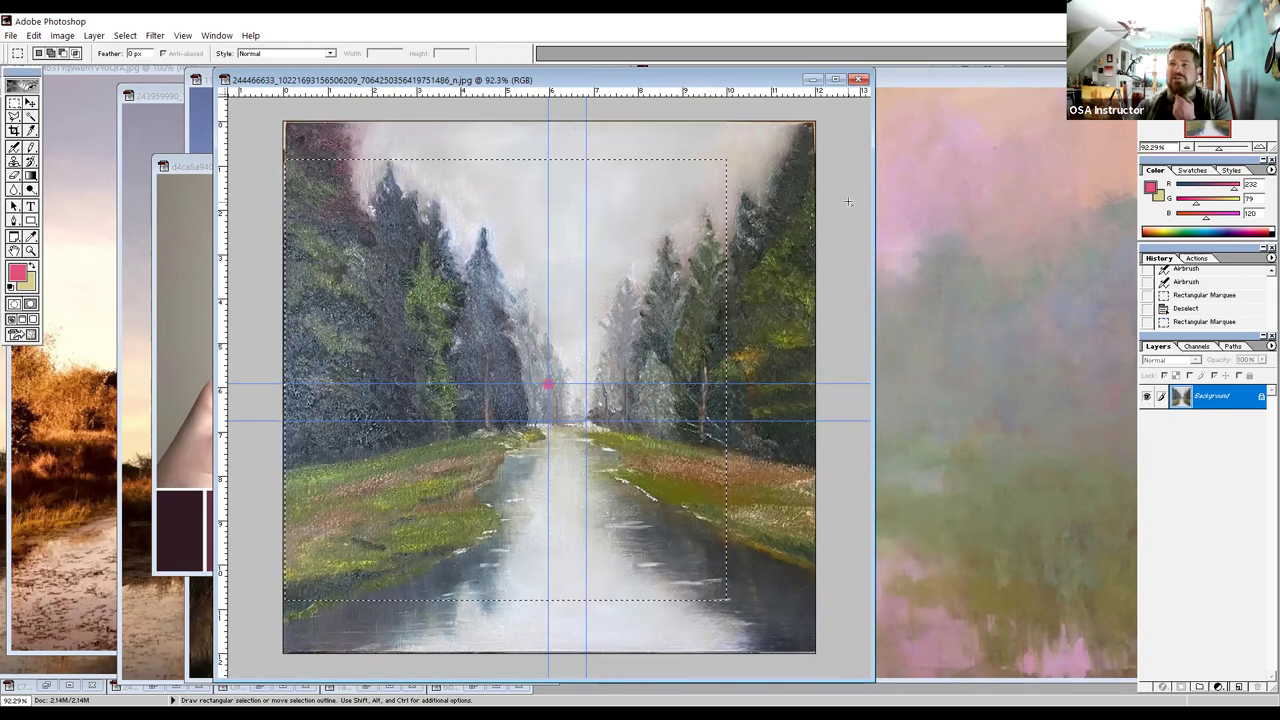
key("shift+Down")
key("shift+Down")
key("shift+Down")
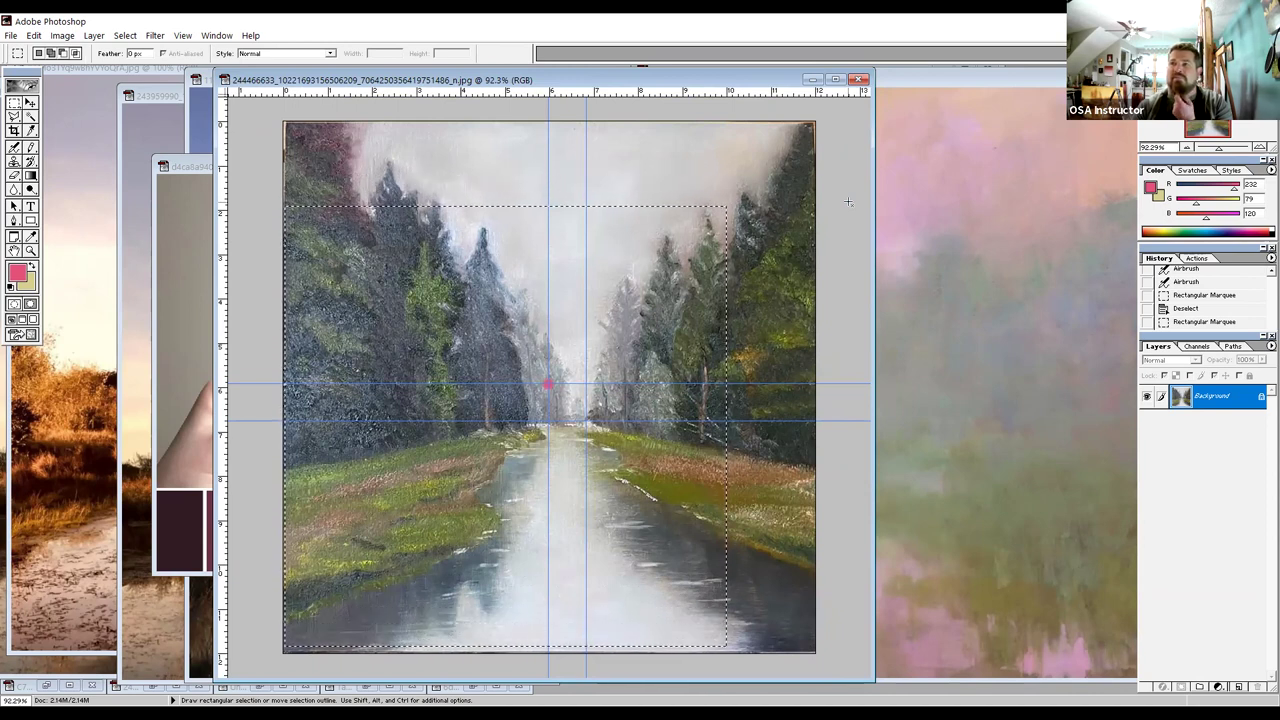
key("Down")
key("Down")
key("Down")
key("Right")
key("Right")
key("Right")
key("Right")
key("Right")
key("Right")
key("Right")
key("Right")
key("Right")
key("Right")
key("Right")
key("Right")
key("Right")
key("Right")
key("Right")
key("Right")
key("Right")
key("Right")
key("Right")
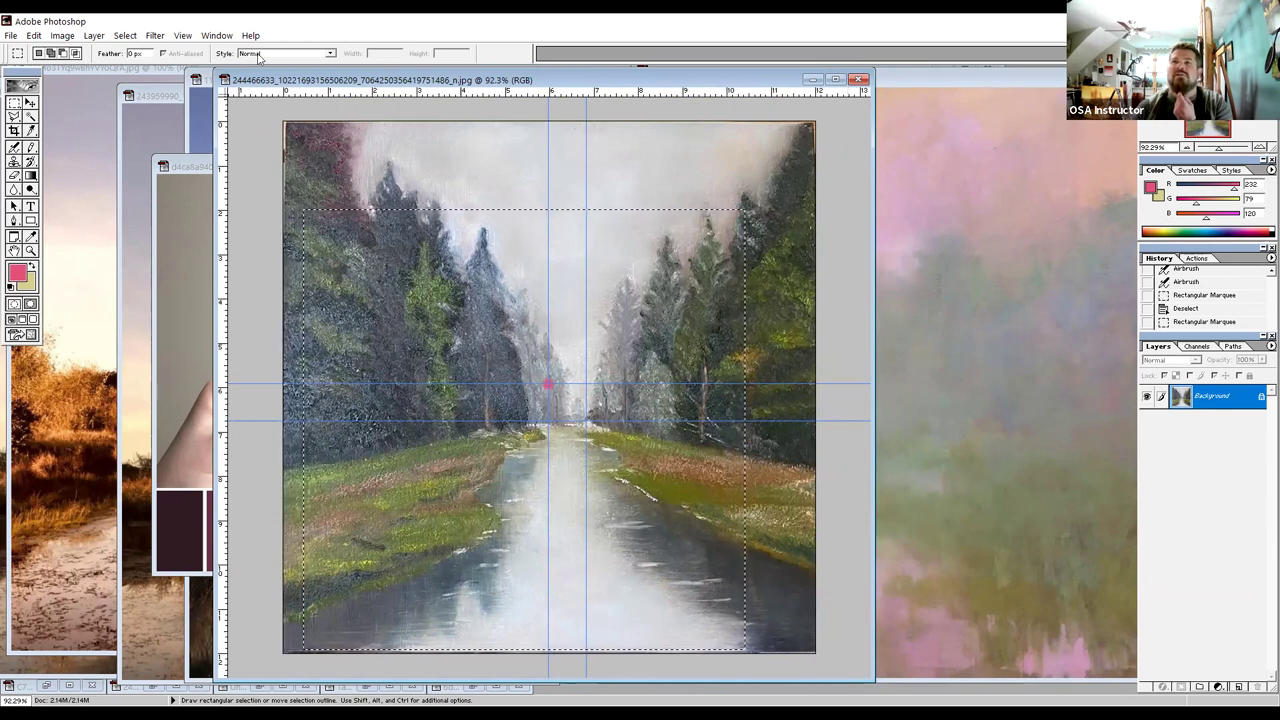
left_click(61, 36)
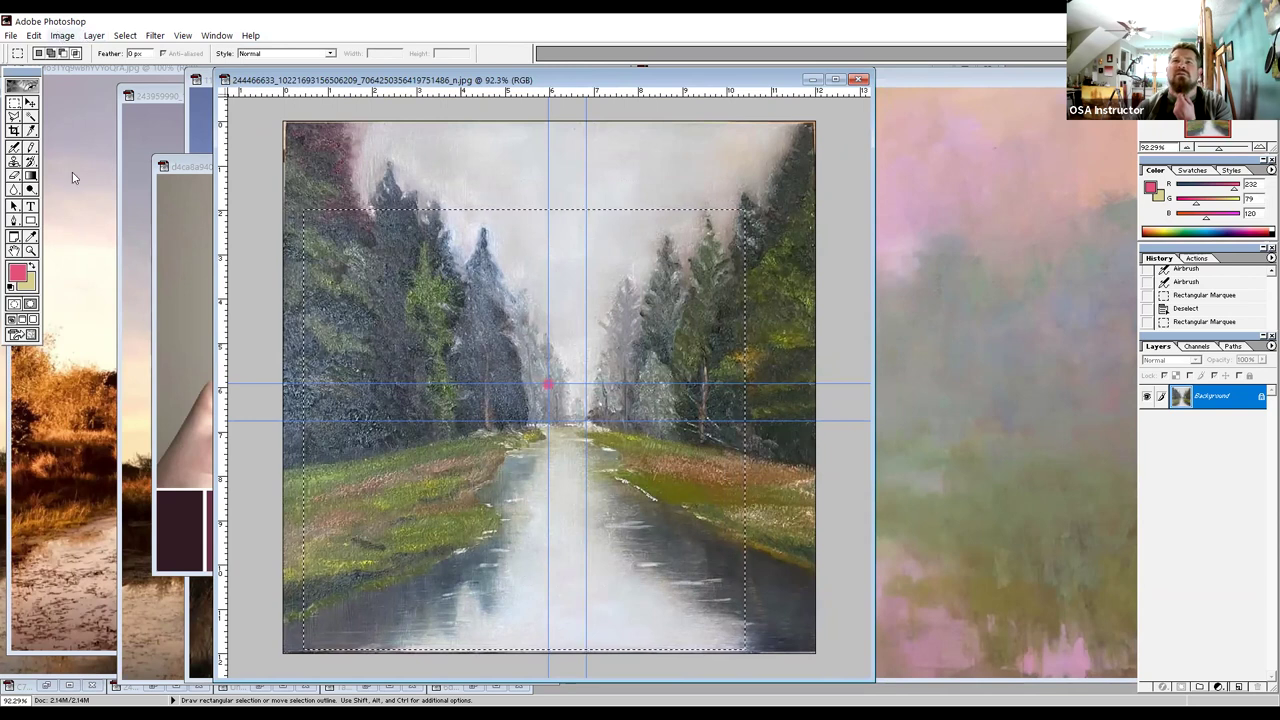
key("Return")
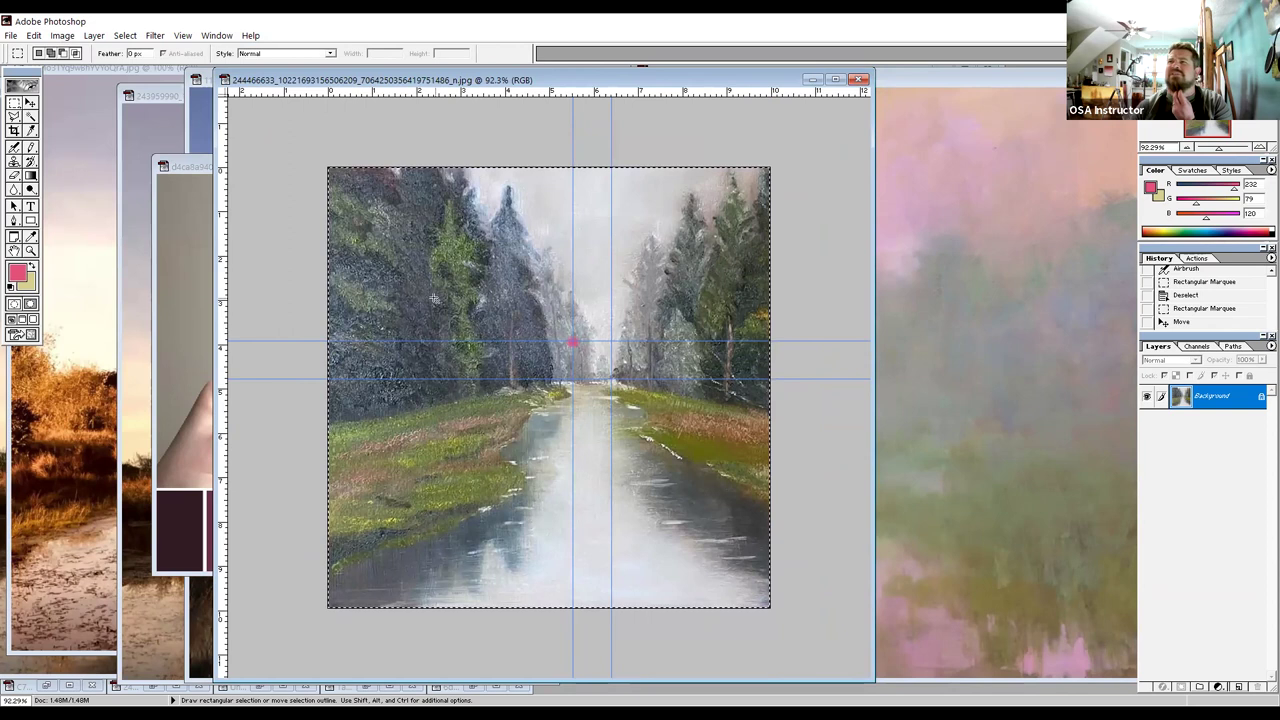
Place a vertical and a horizontal guide, each at about 5 inches, crossing at the cropped painting's center.
left_click_drag(224, 292, 550, 328)
left_click(553, 185)
left_click_drag(538, 92, 553, 384)
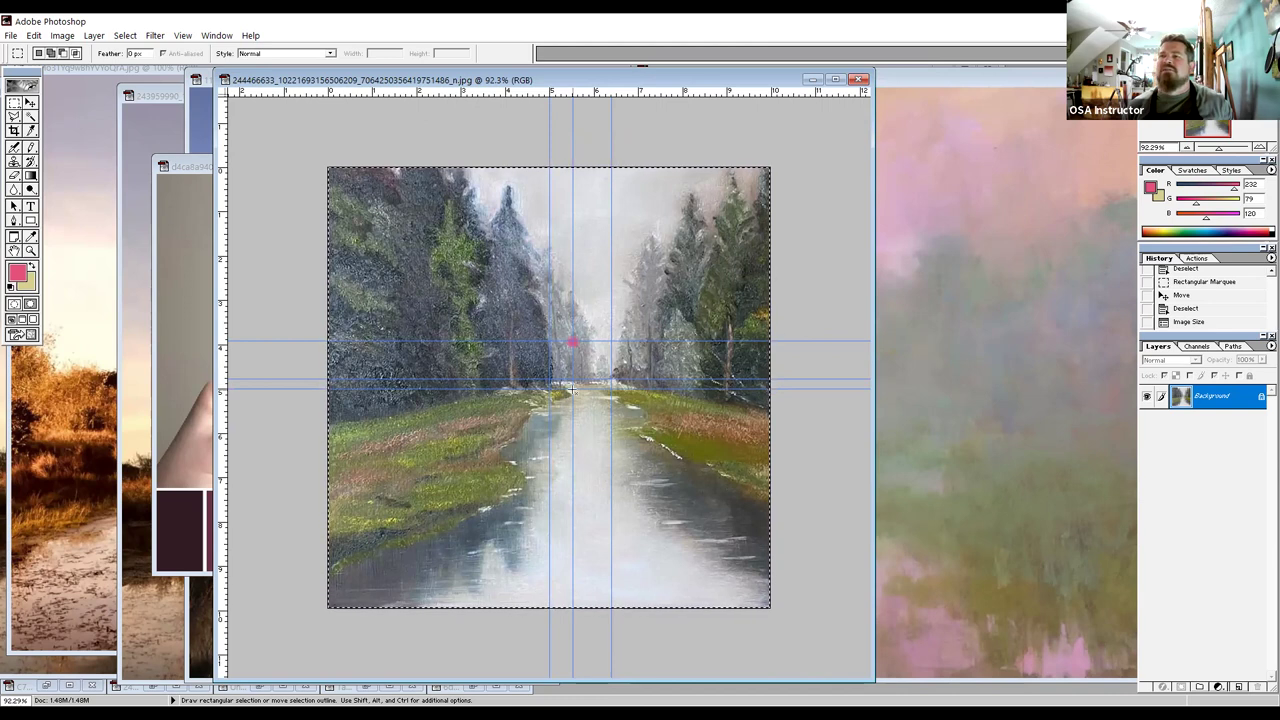
Enlarge the history list and revert the painting to its first airbrush state, before the resize and crop.
key("ctrl+z")
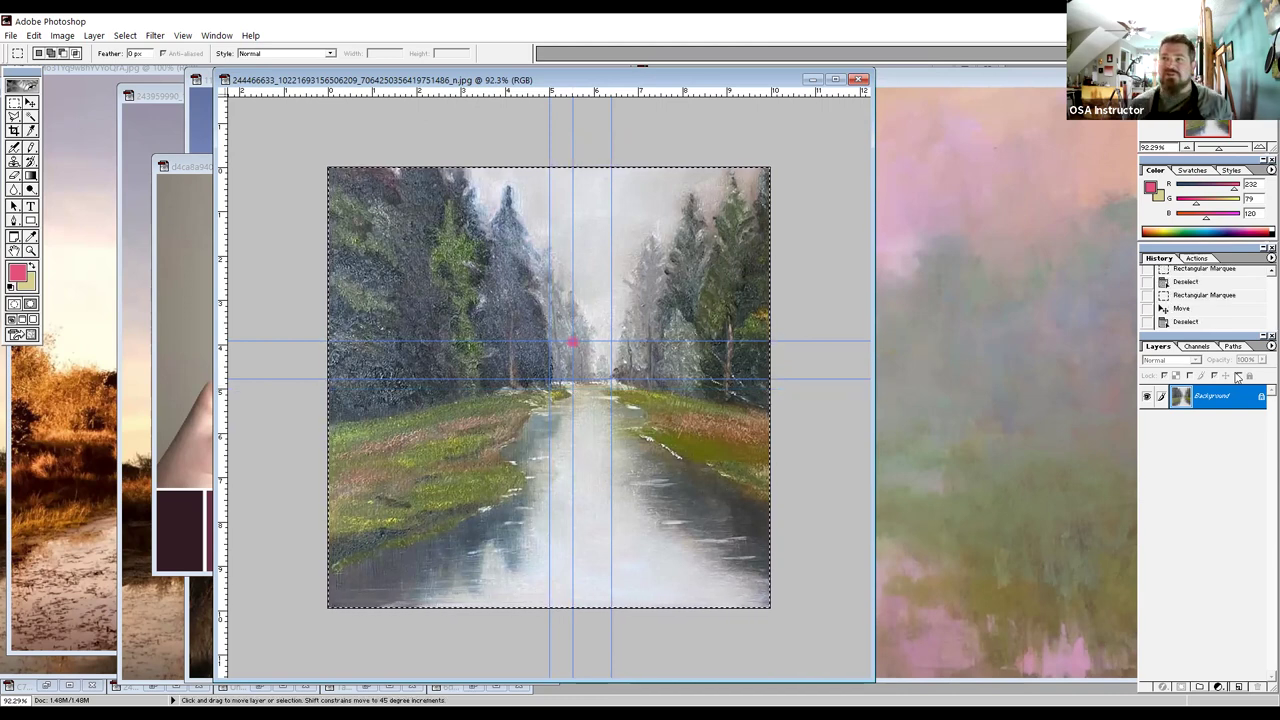
key("ctrl+z")
key("ctrl+z")
key("ctrl+z")
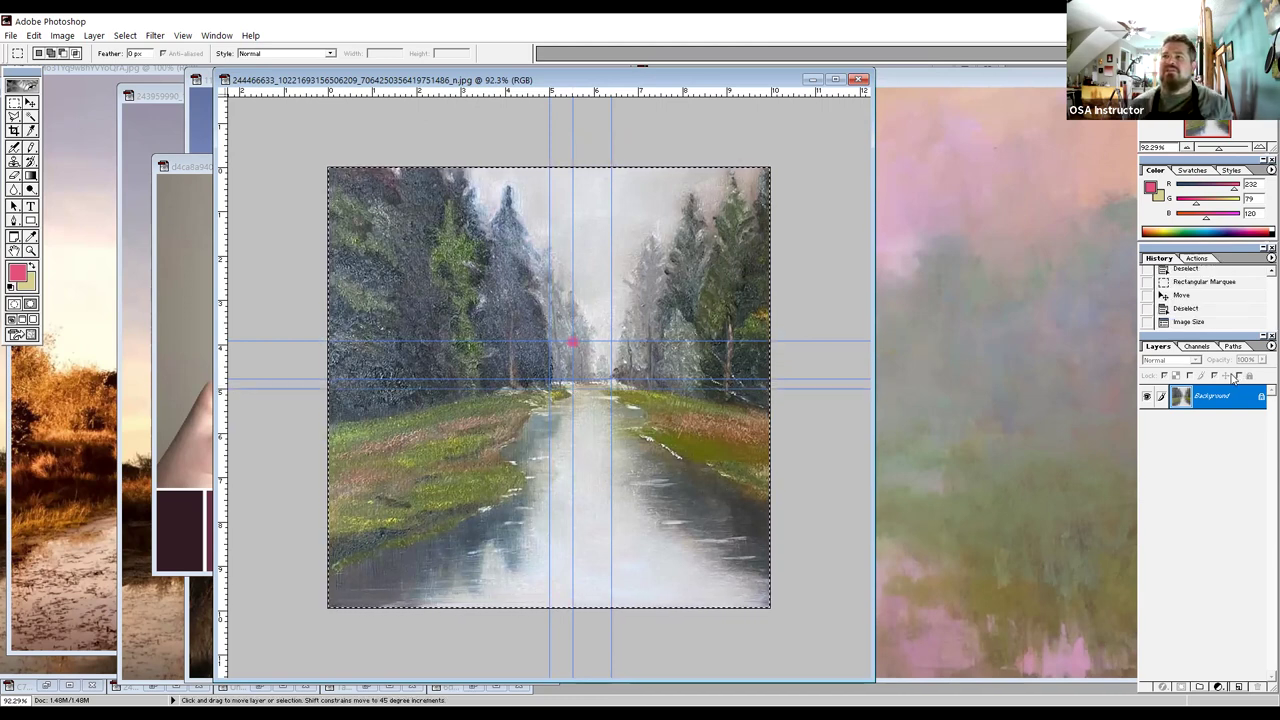
key("ctrl+plus")
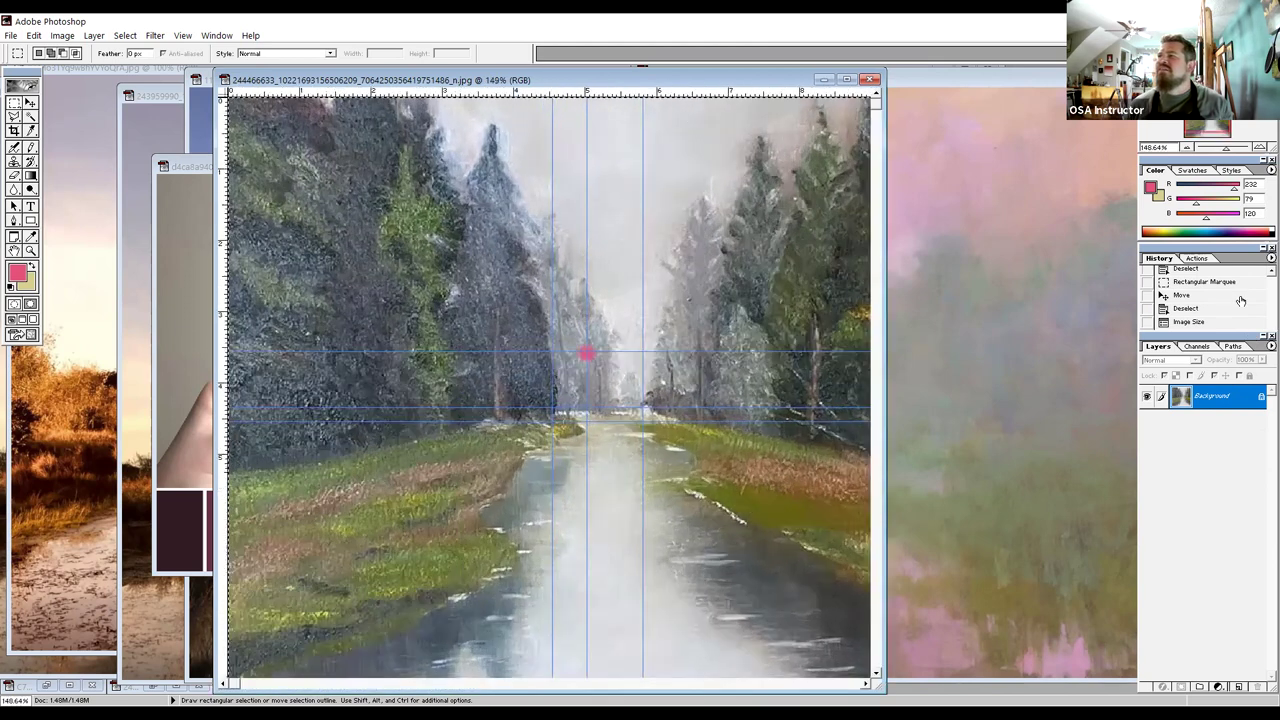
key("ctrl+minus")
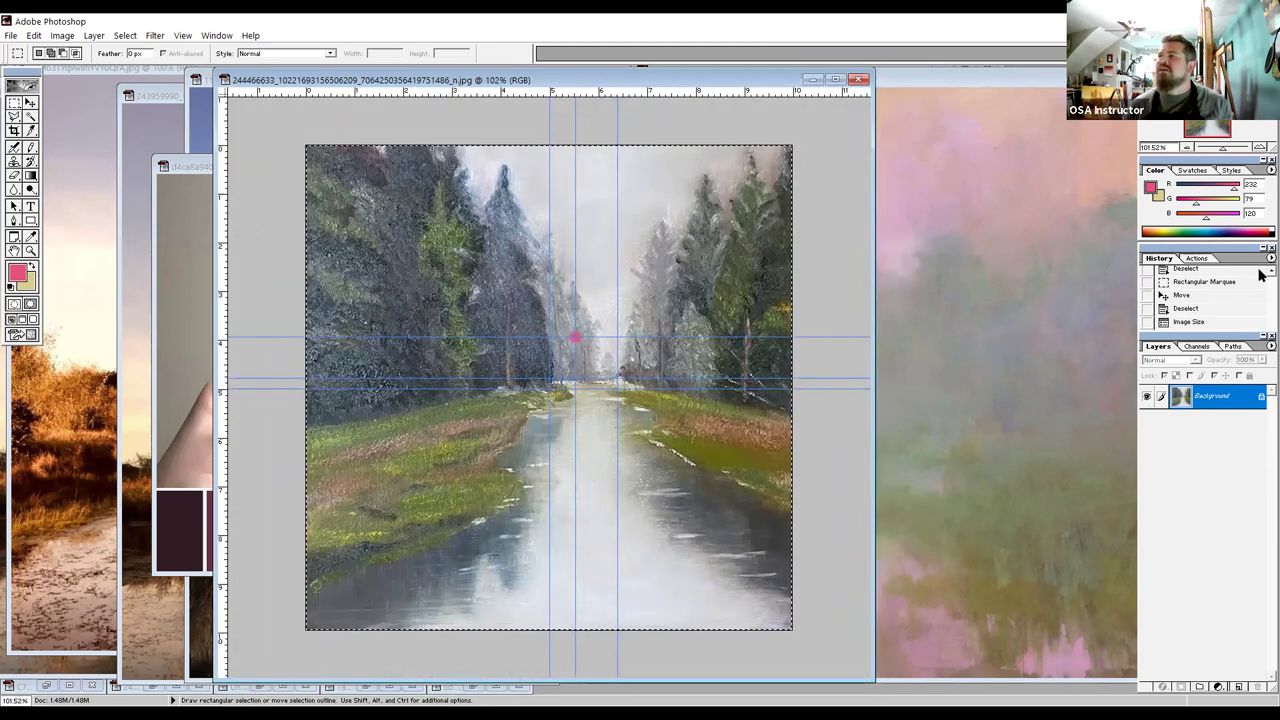
key("F7")
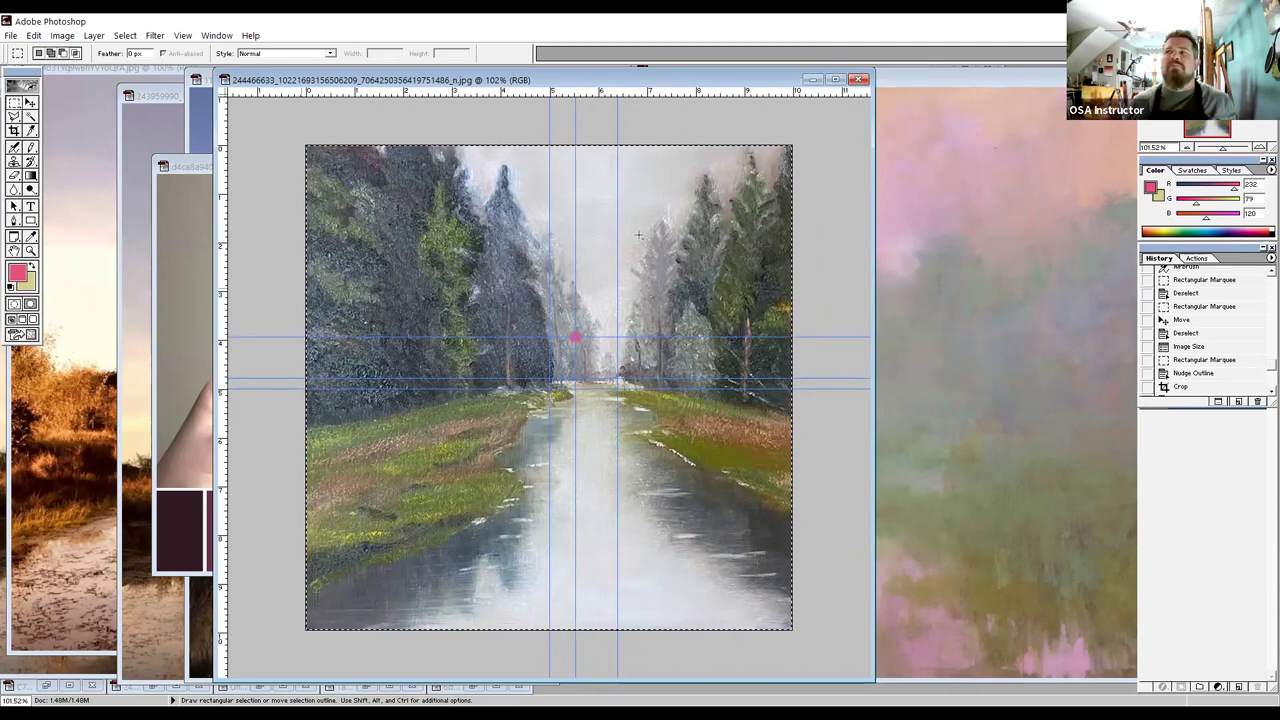
key("ctrl+minus")
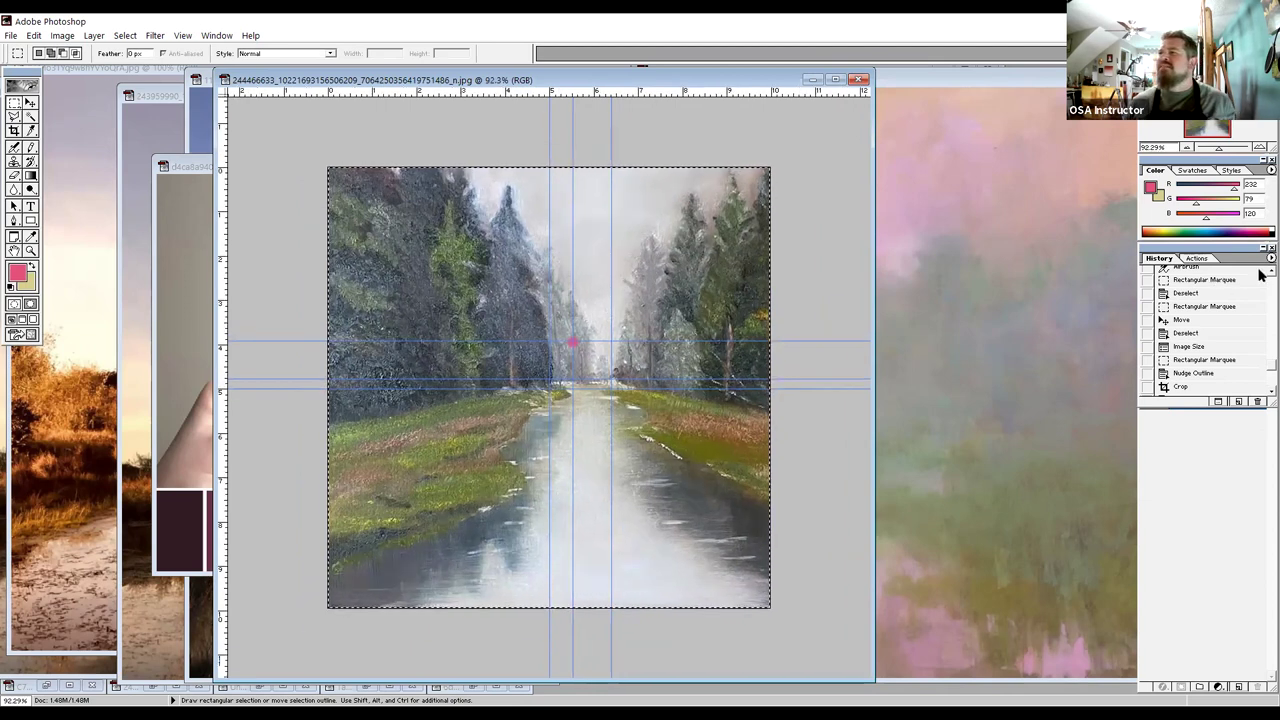
left_click(1270, 270)
left_click(1222, 298)
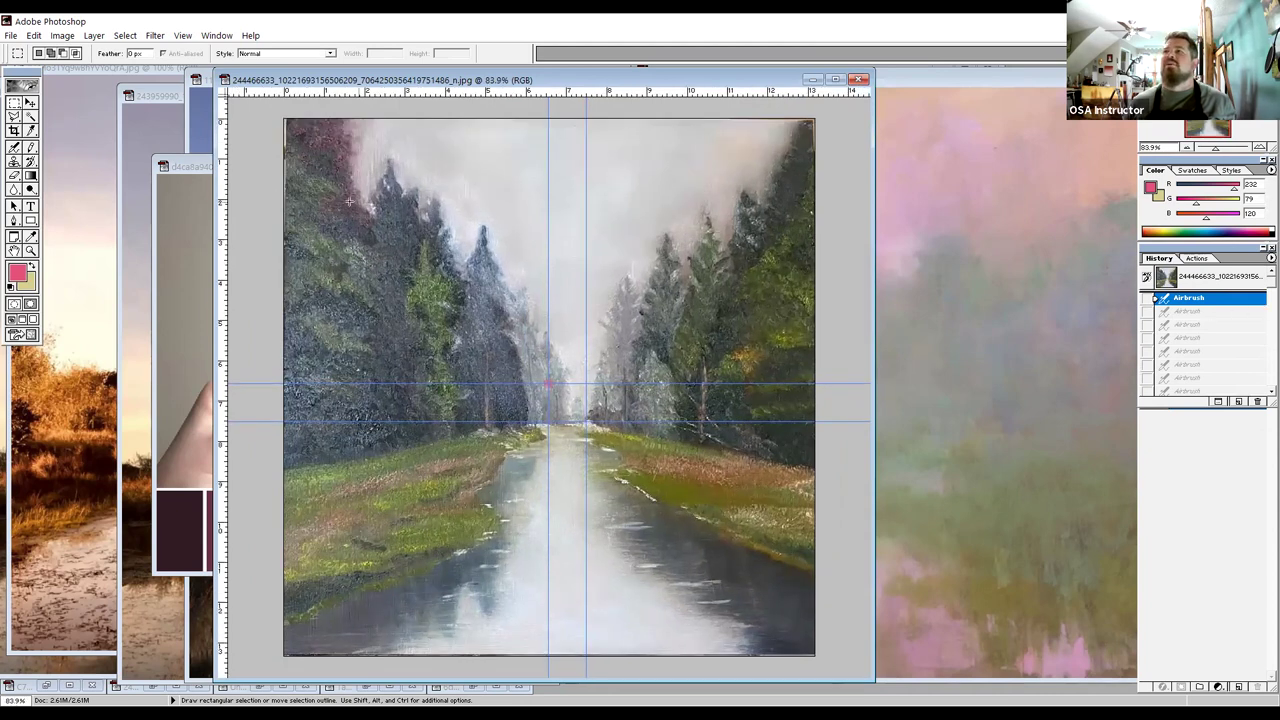
Desaturate the river painting to examine its values in grayscale.
left_click(62, 35)
mouse_move(81, 70)
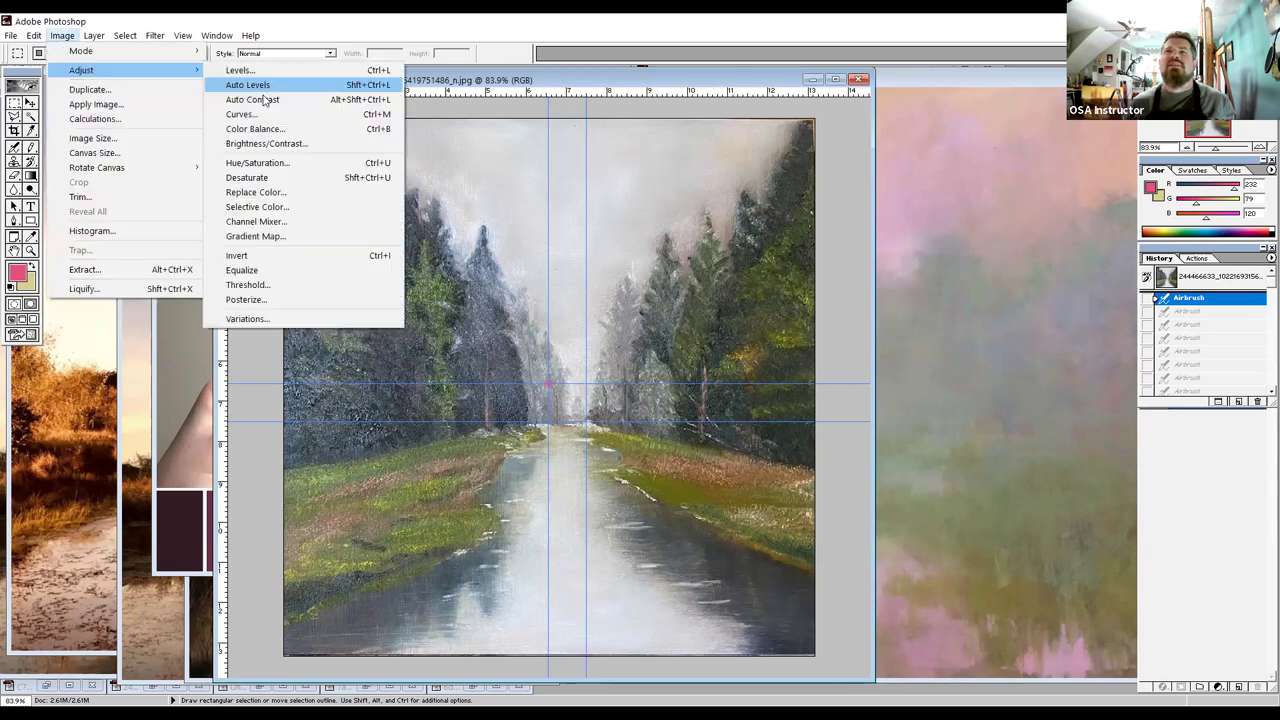
left_click(254, 180)
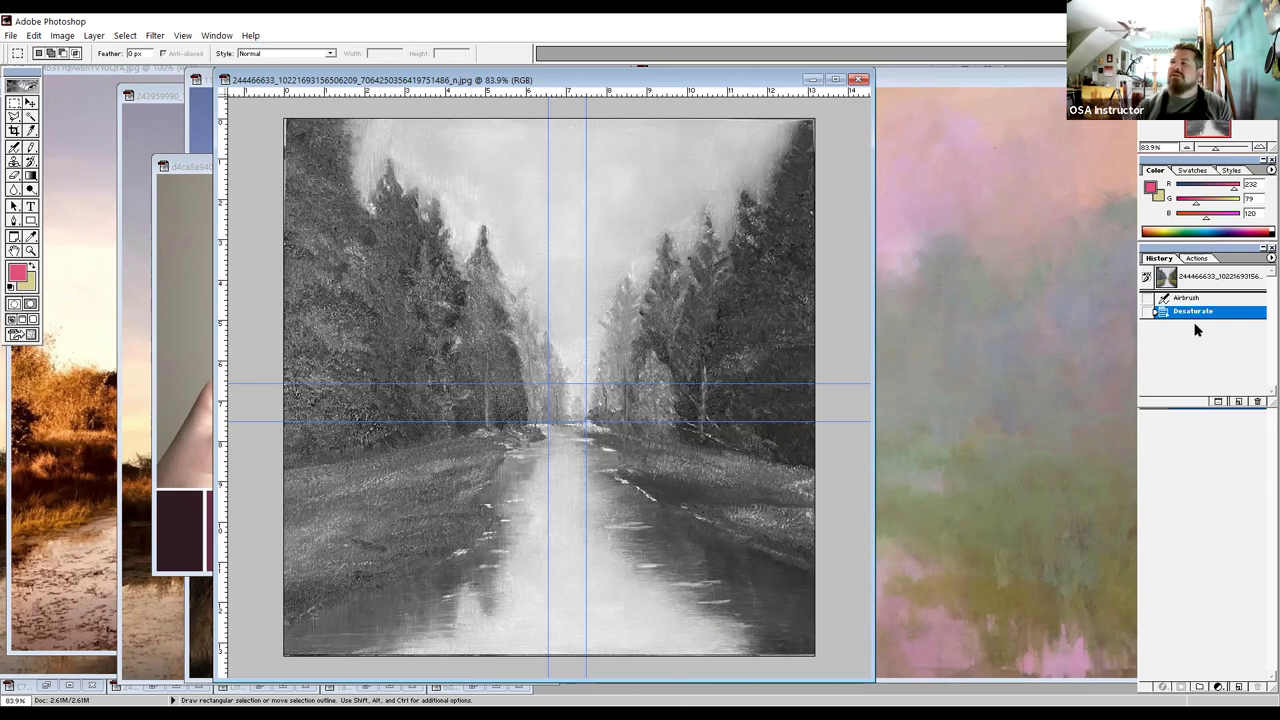
Revert the river painting to its original snapshot and close it without saving.
left_click(1220, 277)
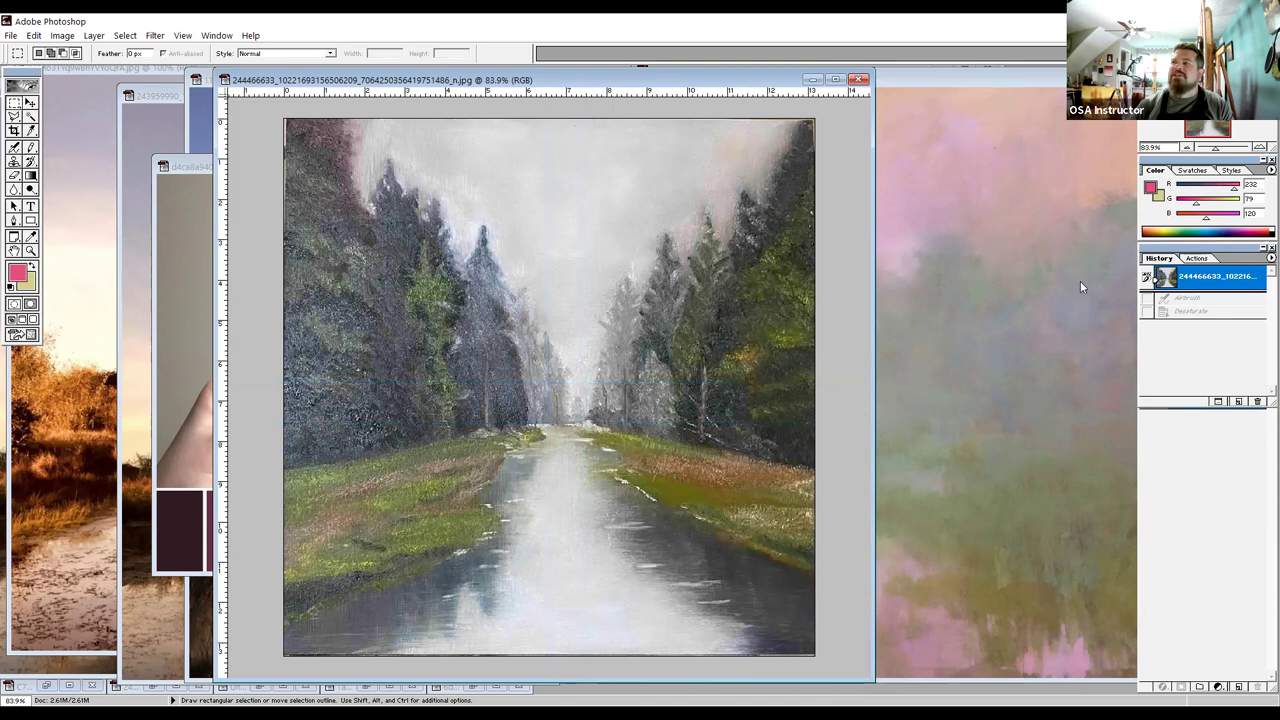
left_click(858, 80)
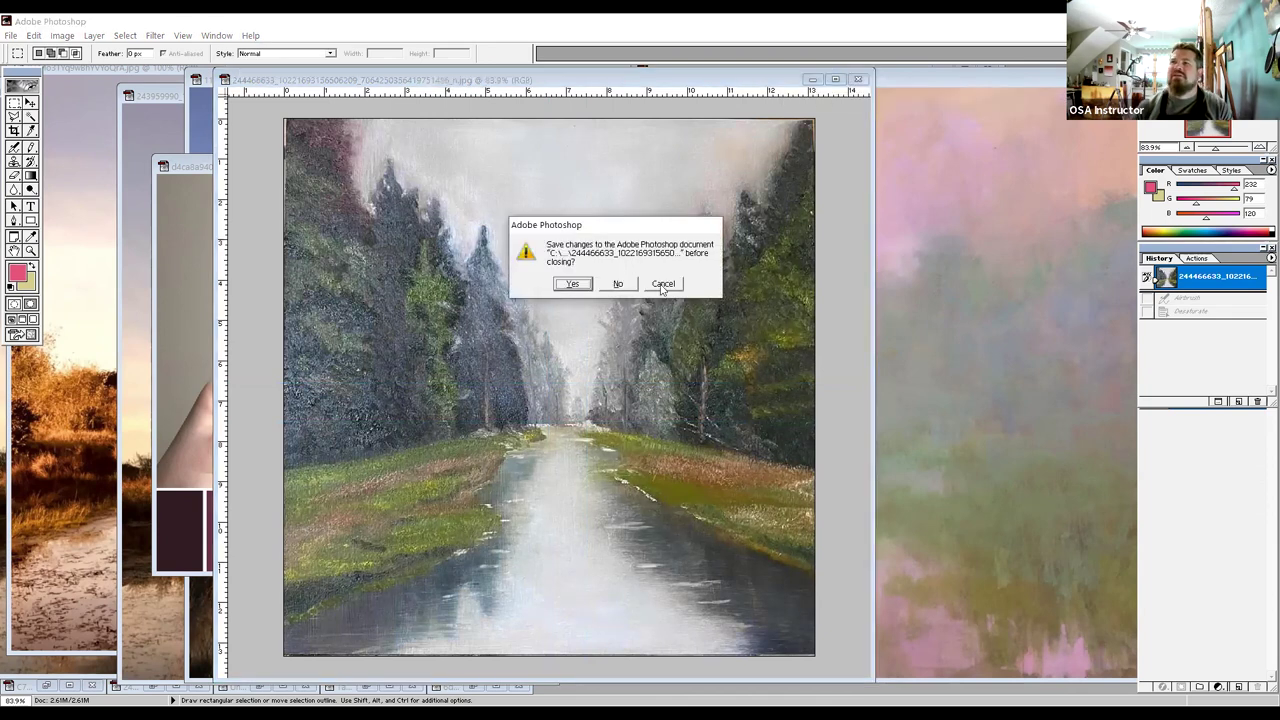
left_click(627, 284)
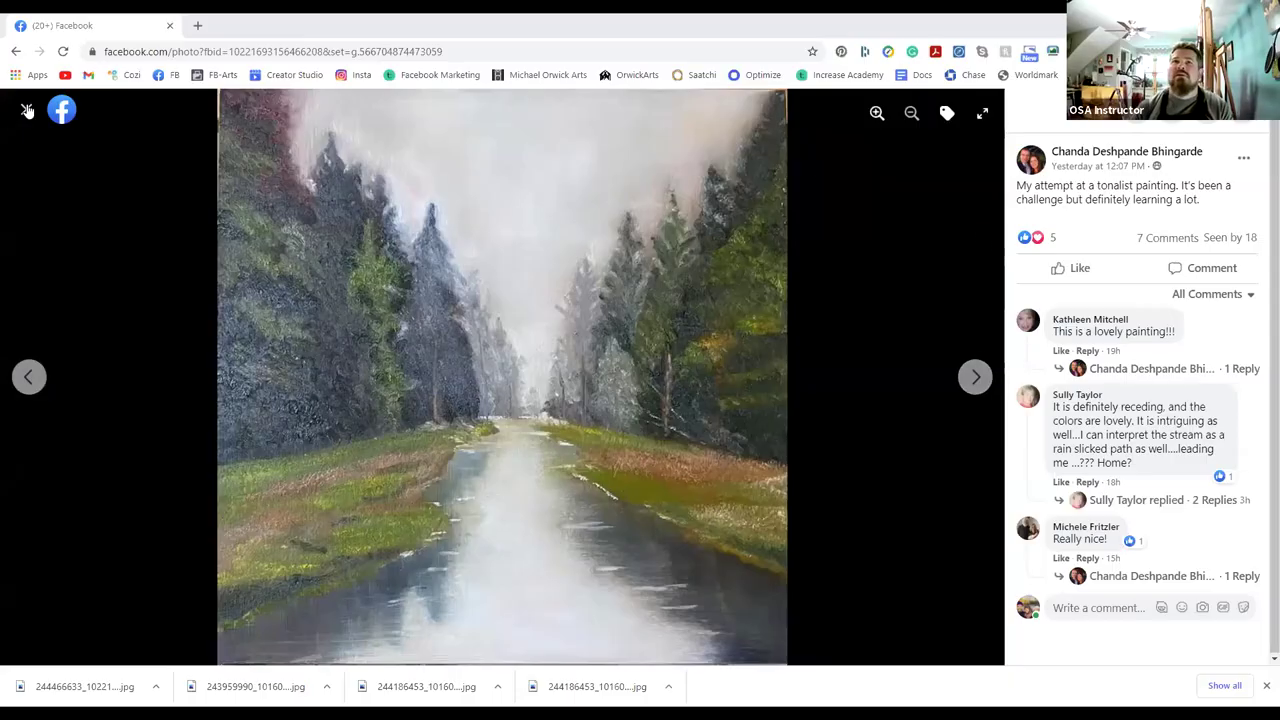
Switch to the Facebook group's media, go past the rocky shore painting to the foggy bridge painting, and give it a Love reaction.
left_click(27, 111)
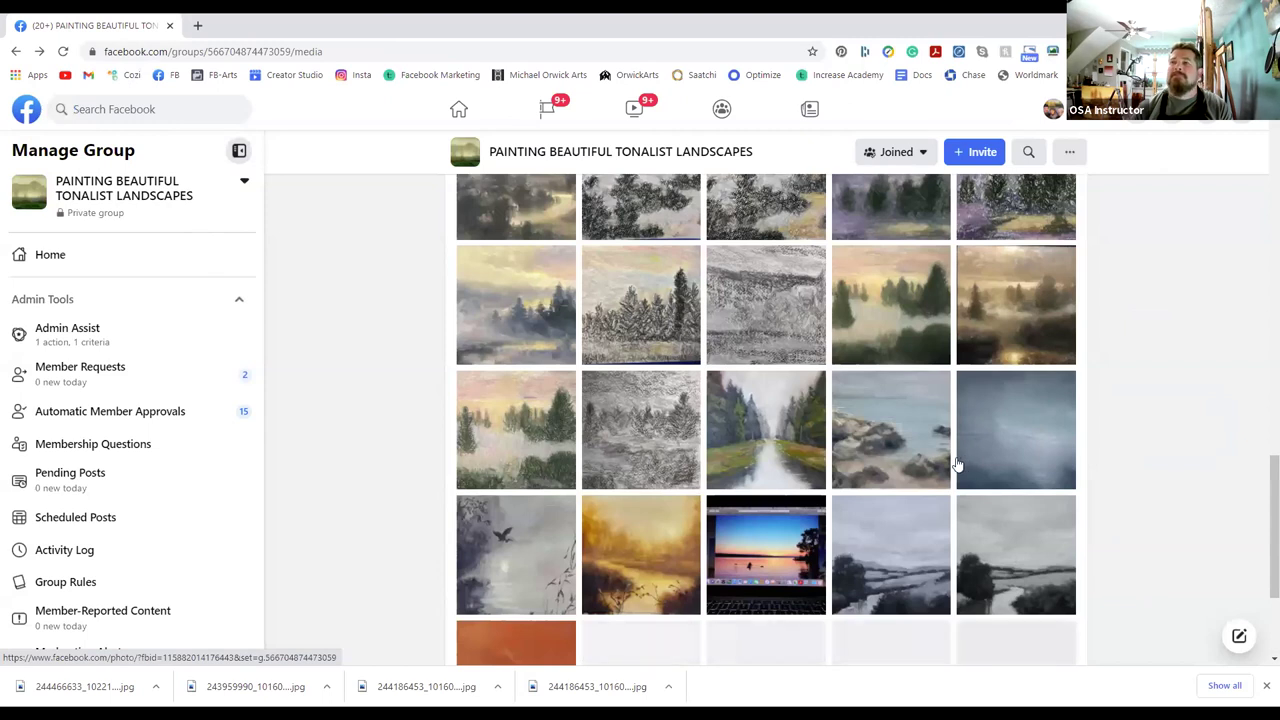
left_click(906, 440)
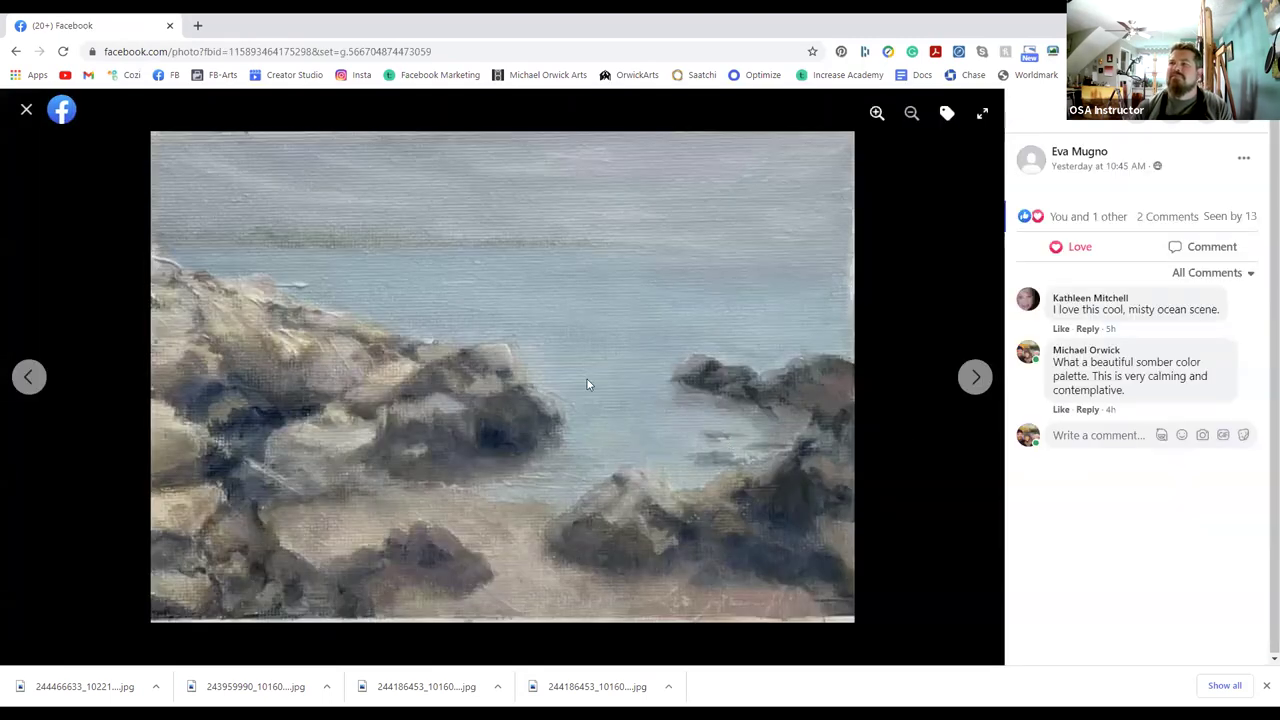
left_click(965, 384)
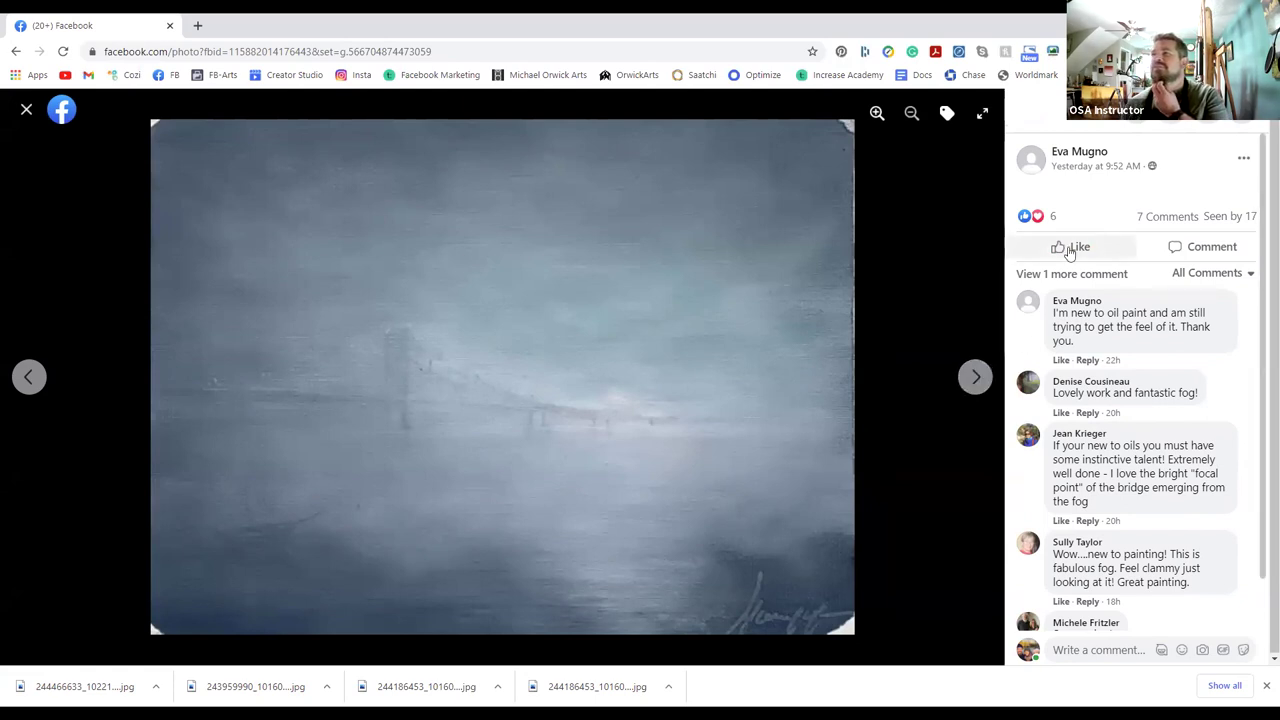
mouse_move(1073, 246)
left_click(1056, 216)
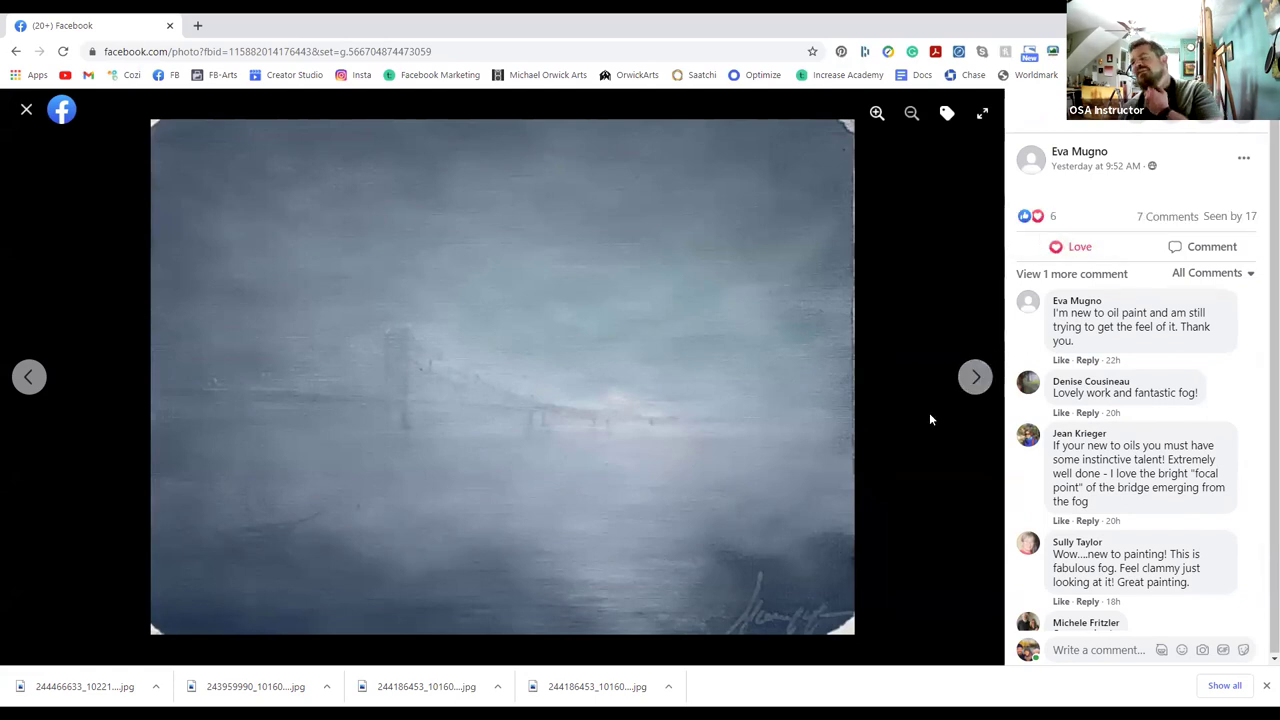
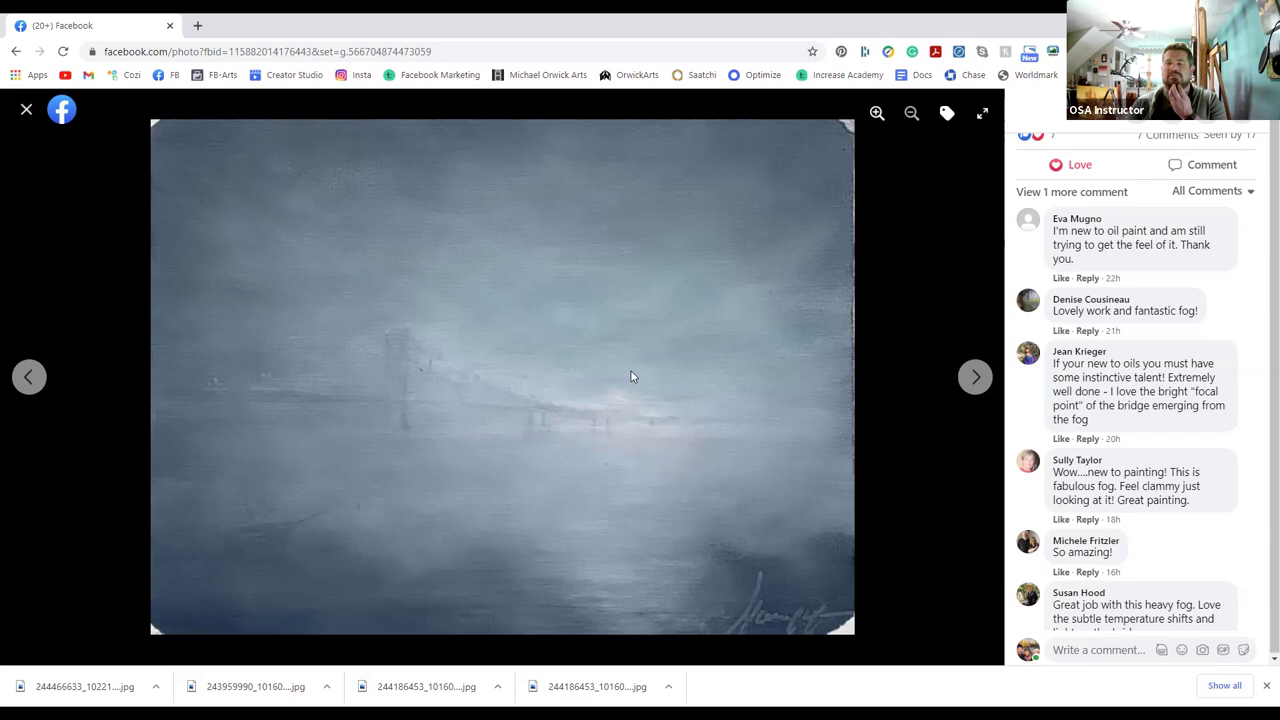
Save the foggy bridge painting as a JPEG image in the student work folder.
right_click(608, 319)
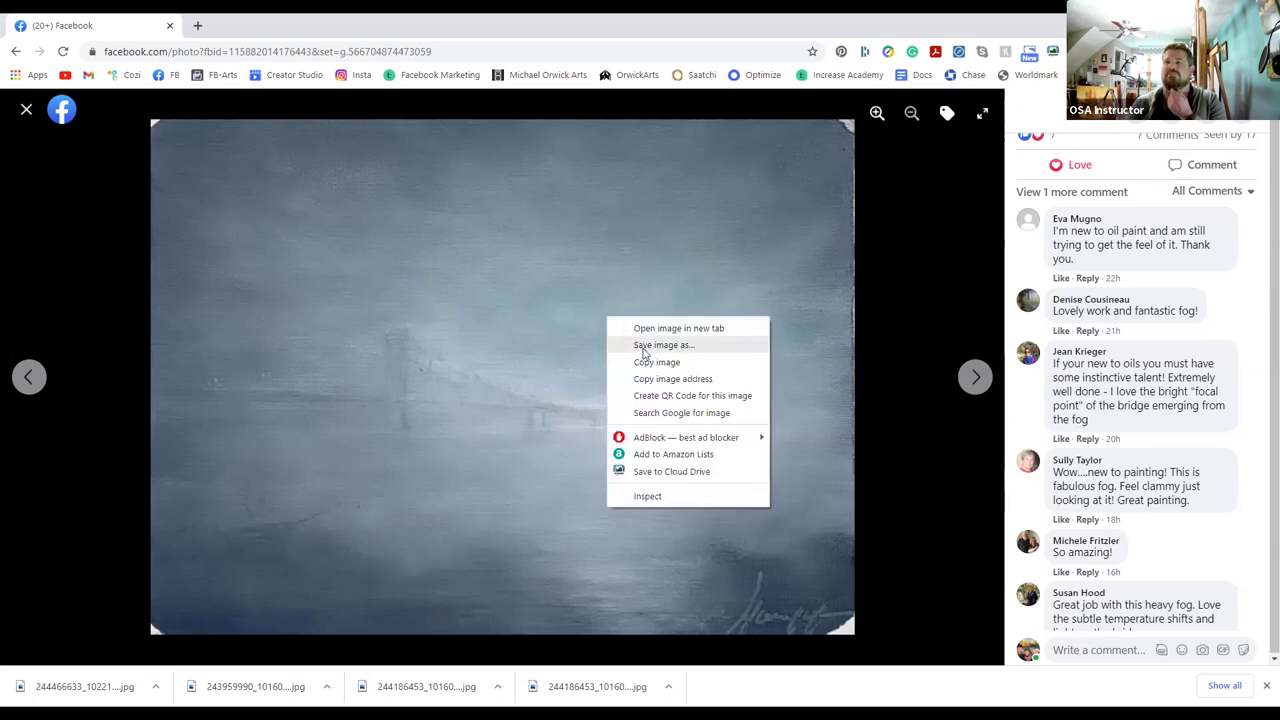
left_click(645, 346)
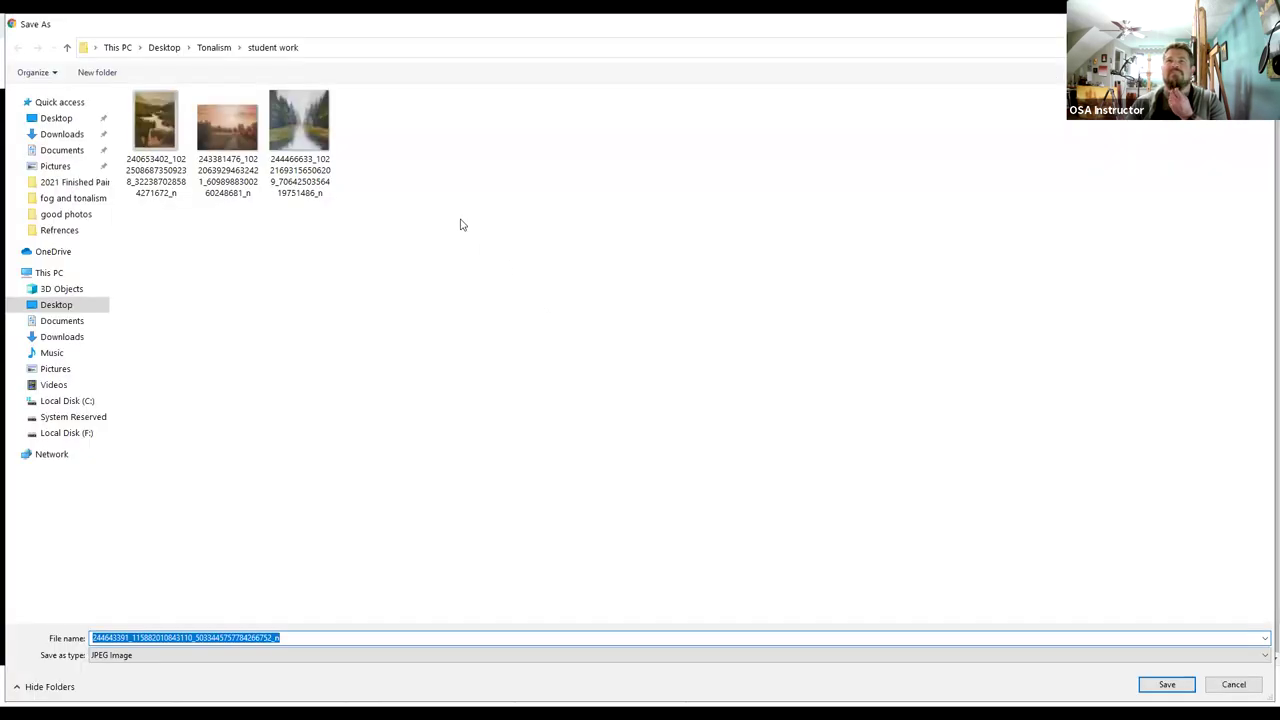
left_click(1160, 686)
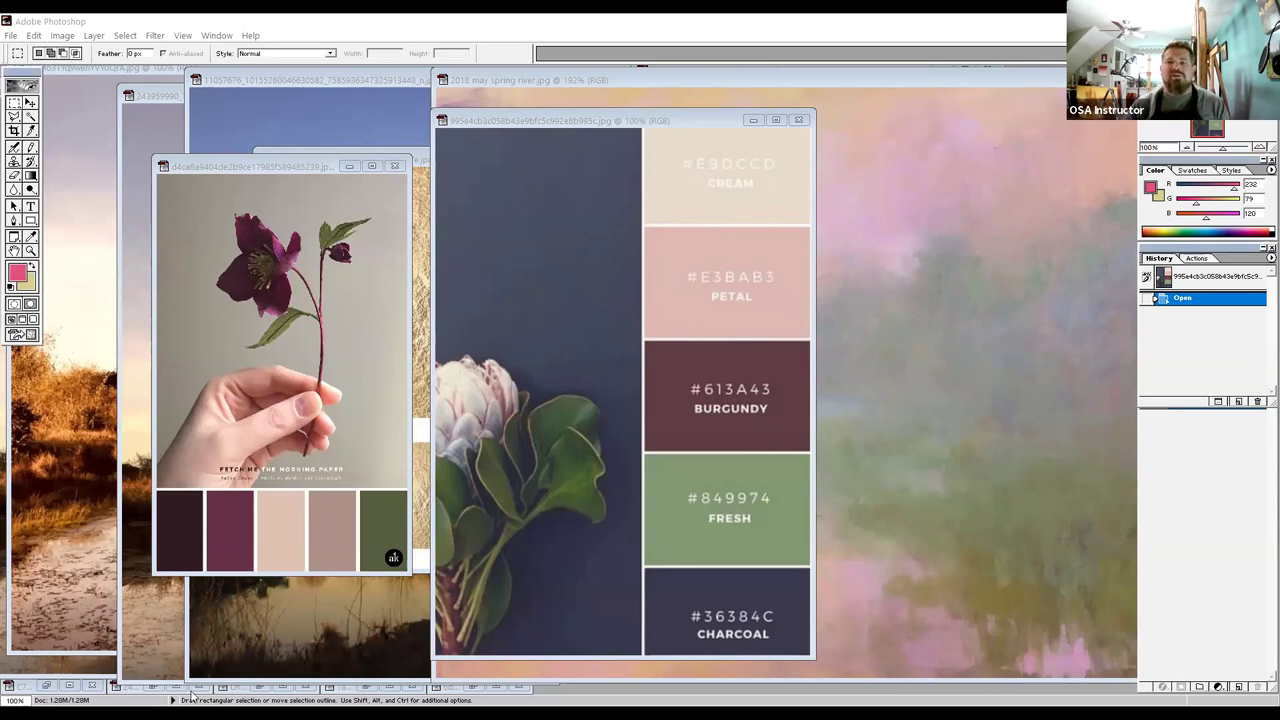
Open the saved foggy bridge painting in Photoshop and fit it to the screen.
left_click(113, 698)
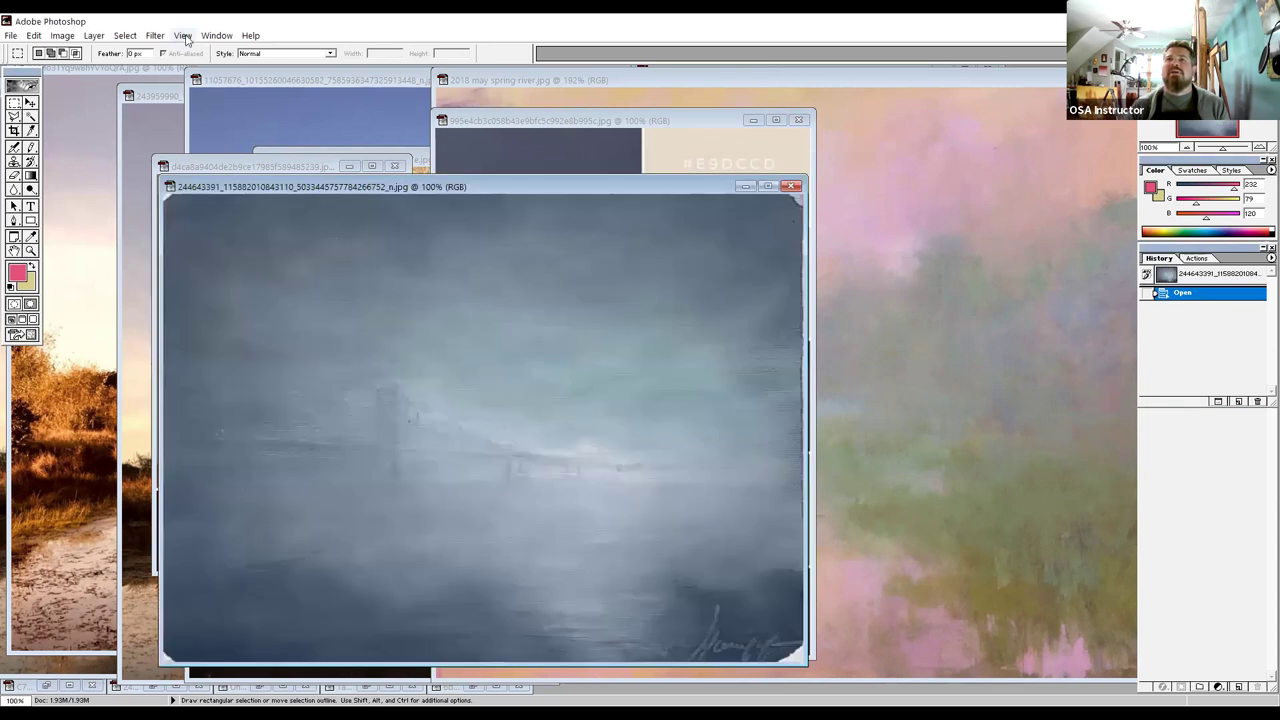
left_click(185, 37)
left_click(214, 147)
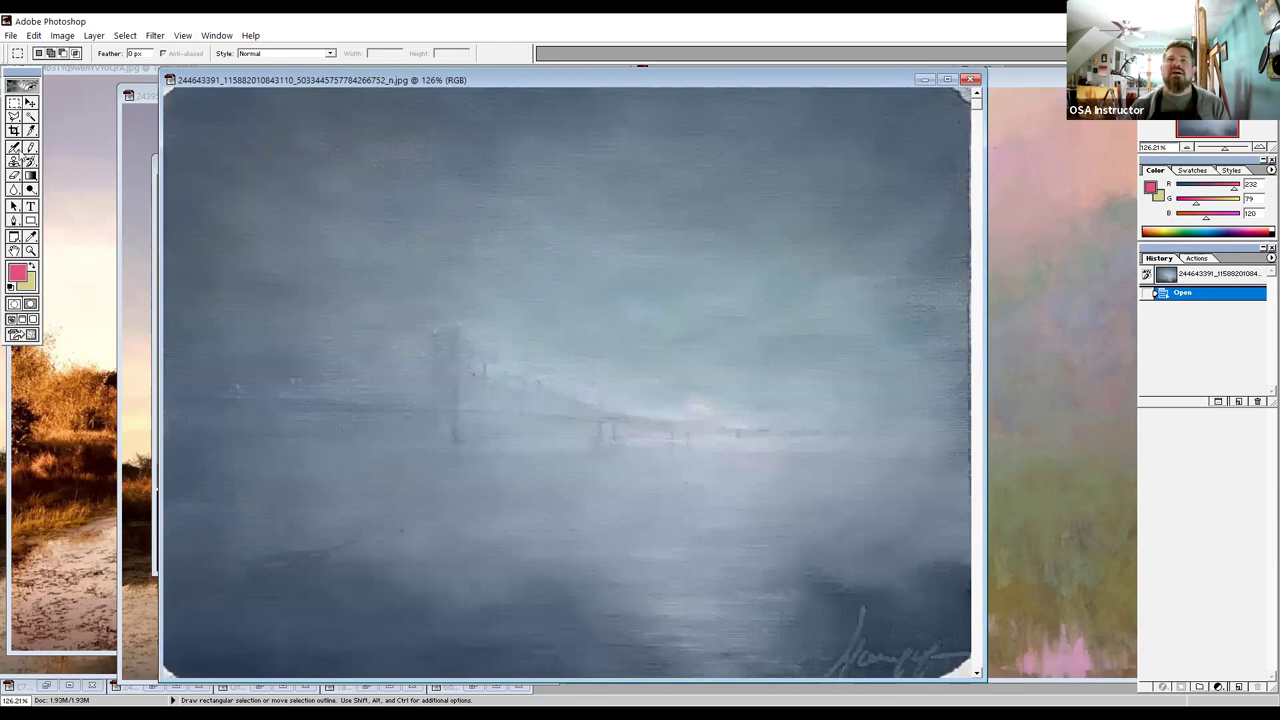
Airbrush a dab of muted mauve #A2868E onto the top of the bridge tower.
left_click(15, 148)
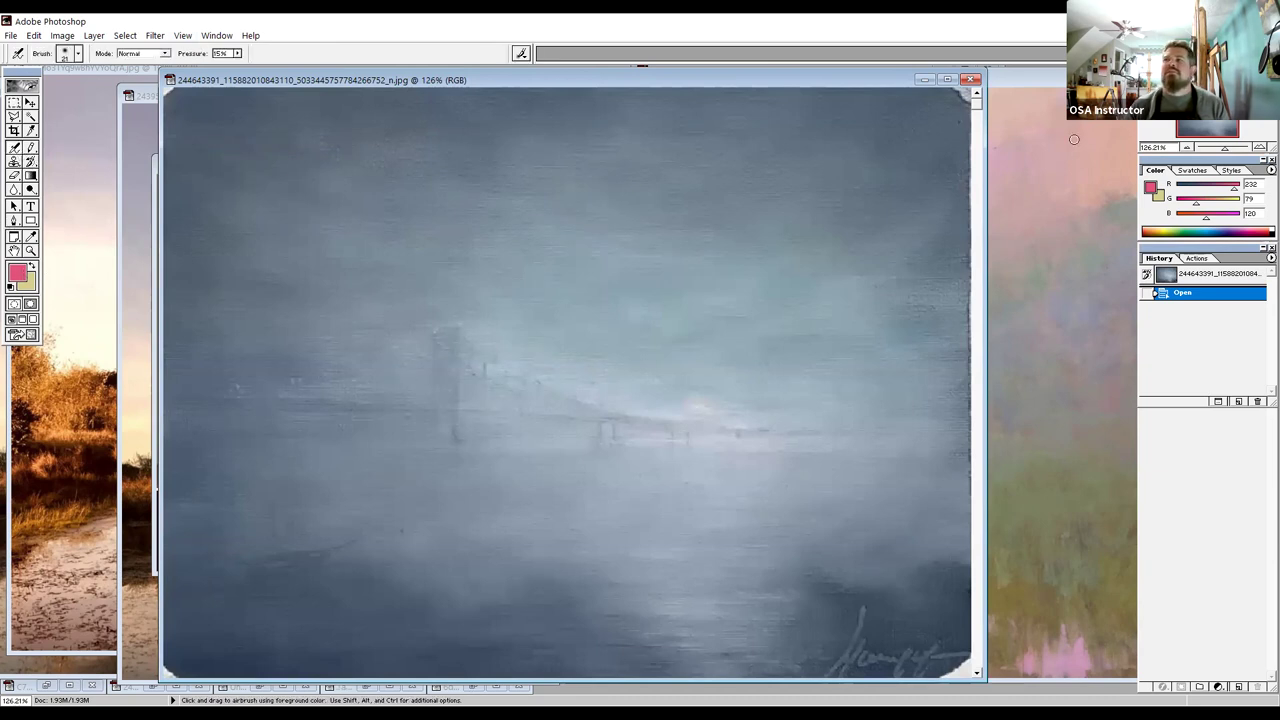
left_click(20, 273)
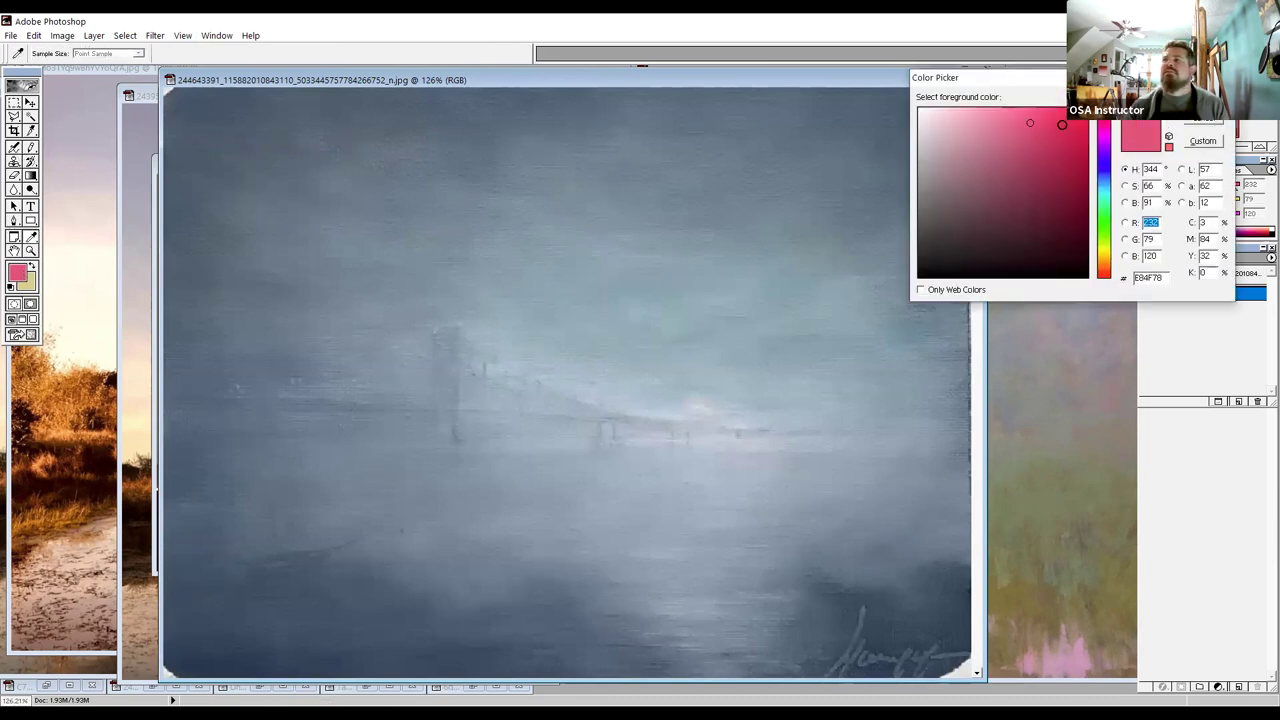
left_click(939, 155)
left_click(947, 169)
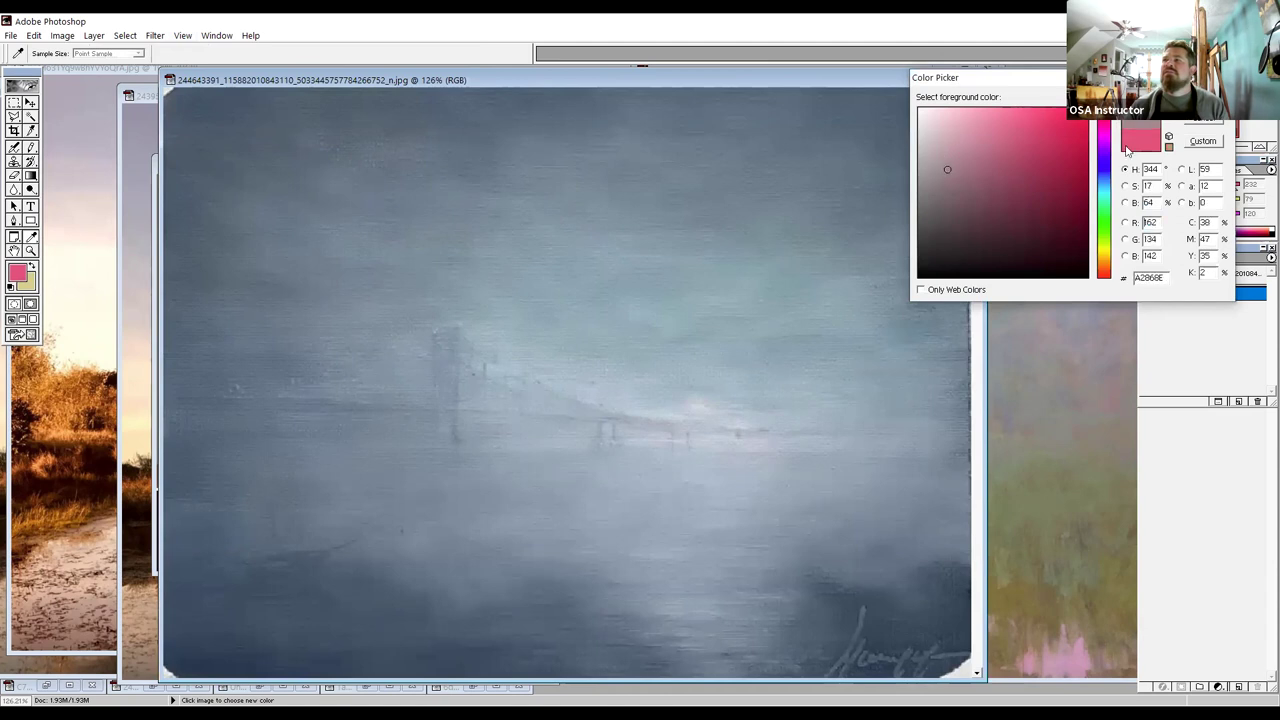
key("Return")
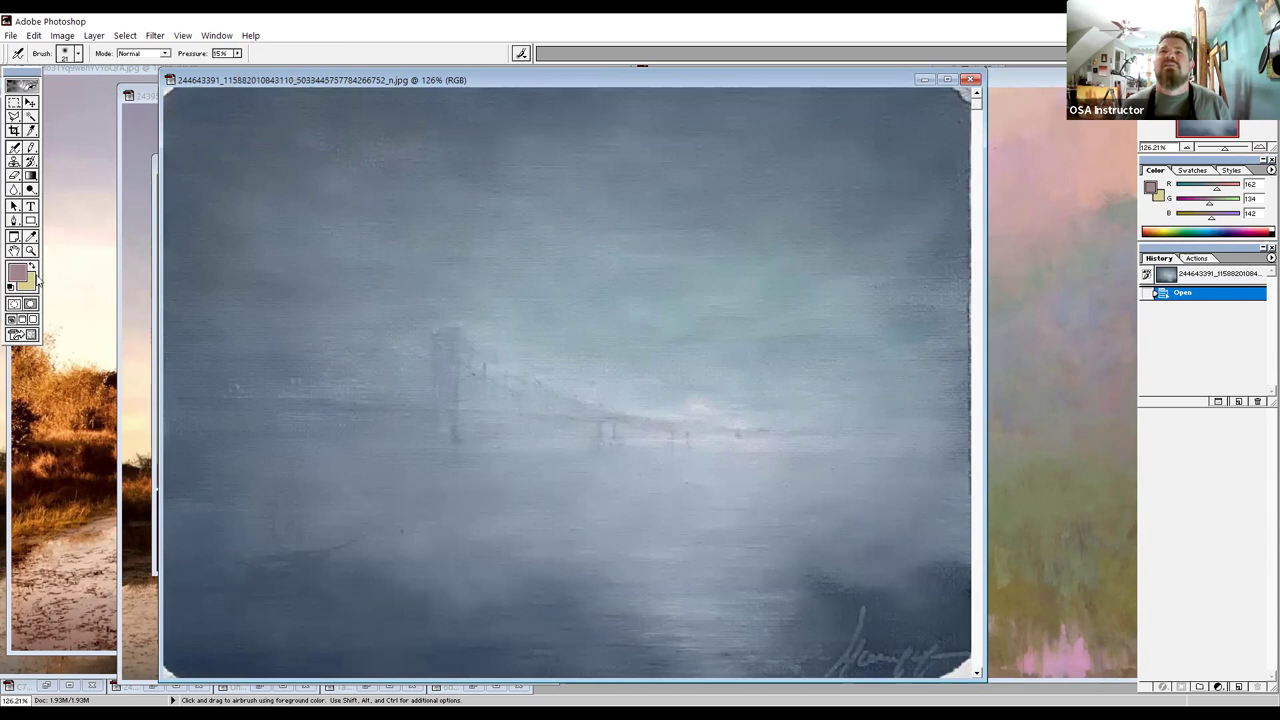
left_click(453, 326)
With light pink #F4BDCB and the soft 17-pixel brush, airbrush small lights on both upper corners of the bridge tower.
left_click(22, 278)
left_click_drag(943, 126, 958, 114)
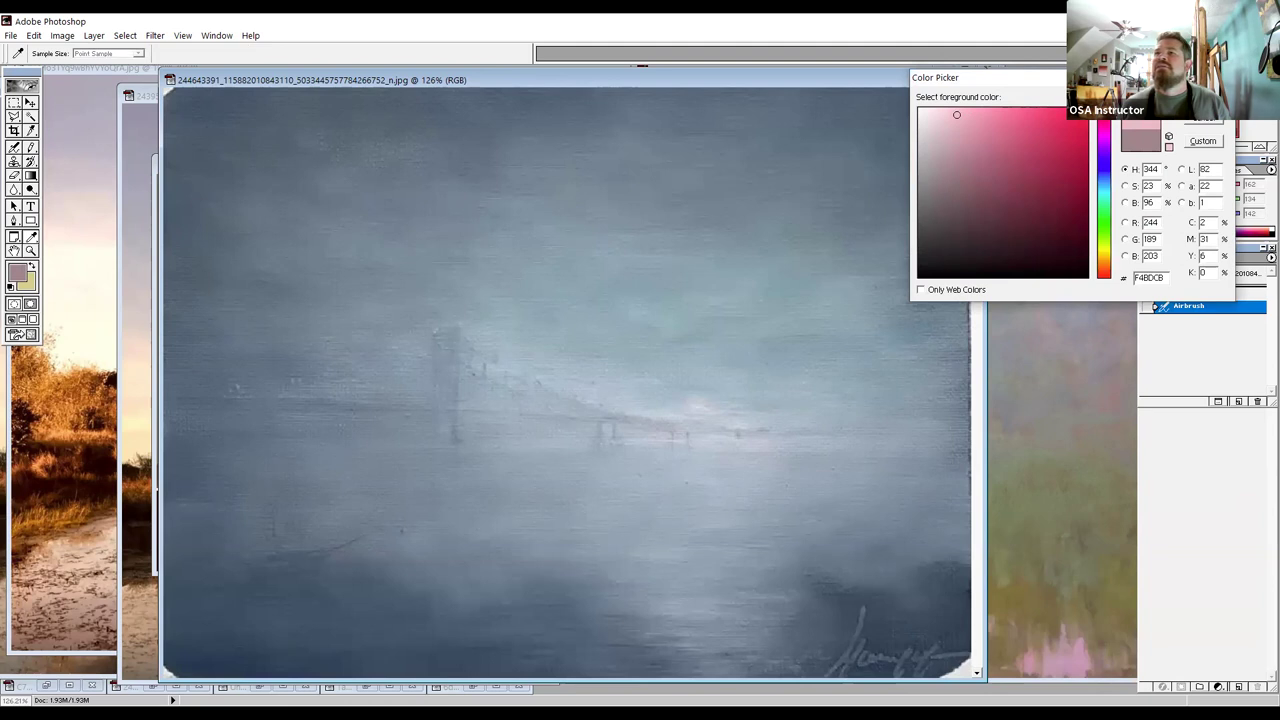
key("Return")
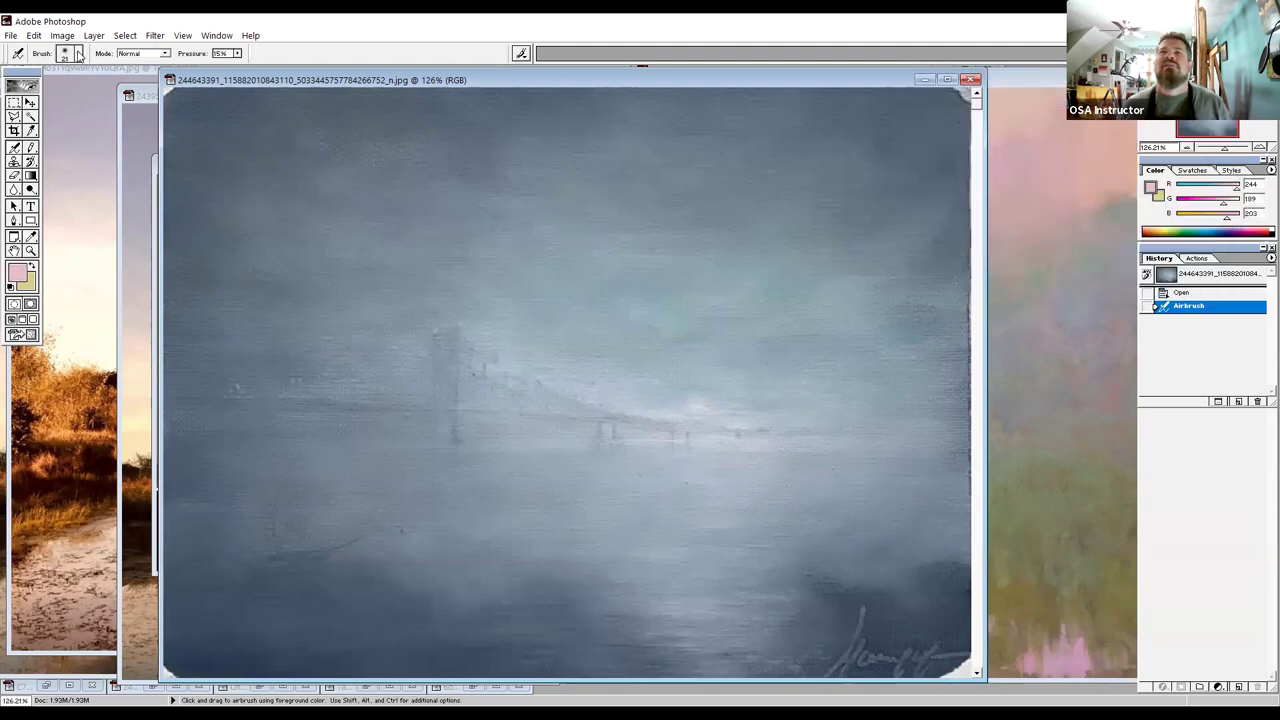
left_click(78, 55)
left_click(91, 103)
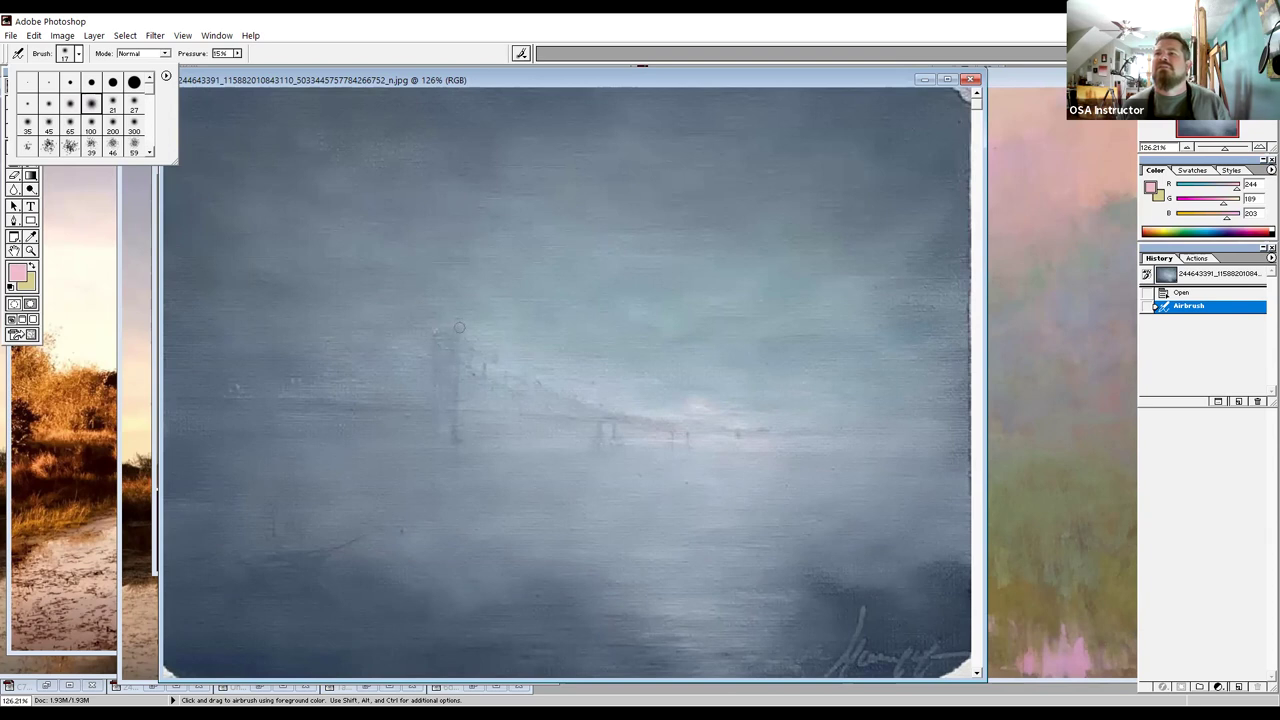
left_click(459, 327)
left_click(452, 327)
left_click(446, 326)
left_click(444, 327)
left_click(440, 327)
left_click(437, 327)
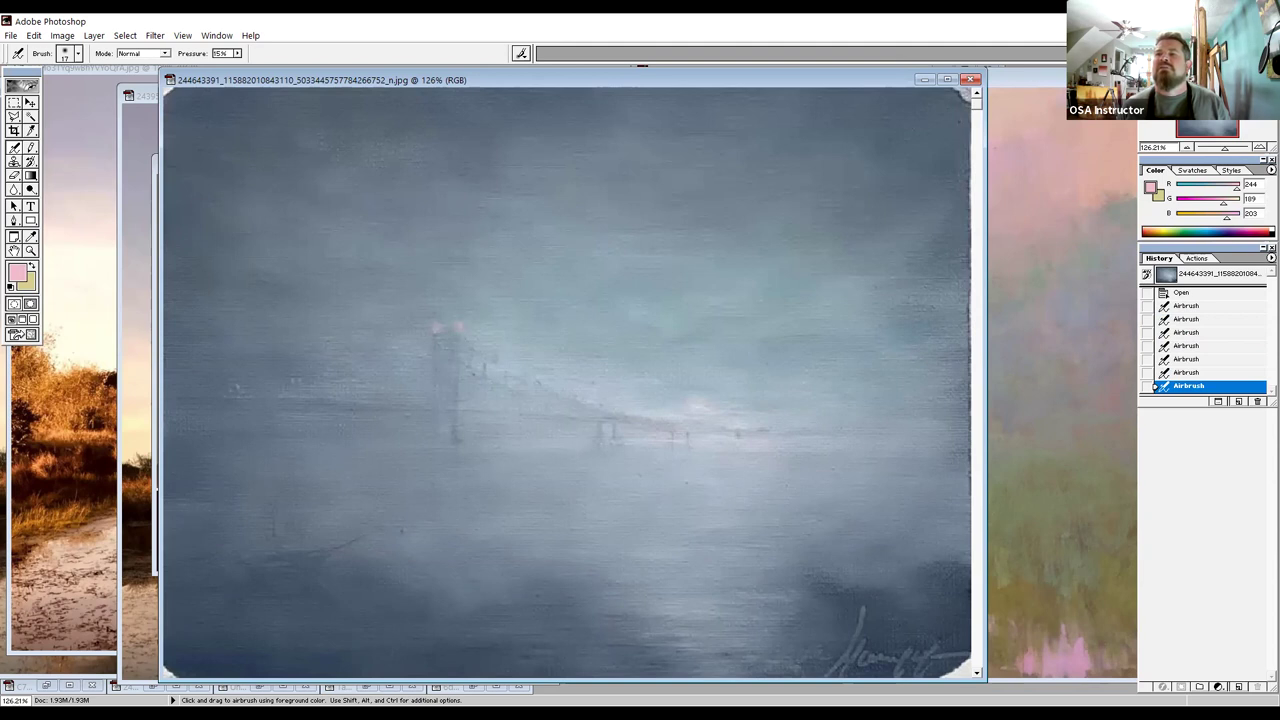
Airbrush pink reflections of the two tower lights in the water, plus a pink light on the bridge cable and its reflection.
left_click_drag(462, 507, 461, 530)
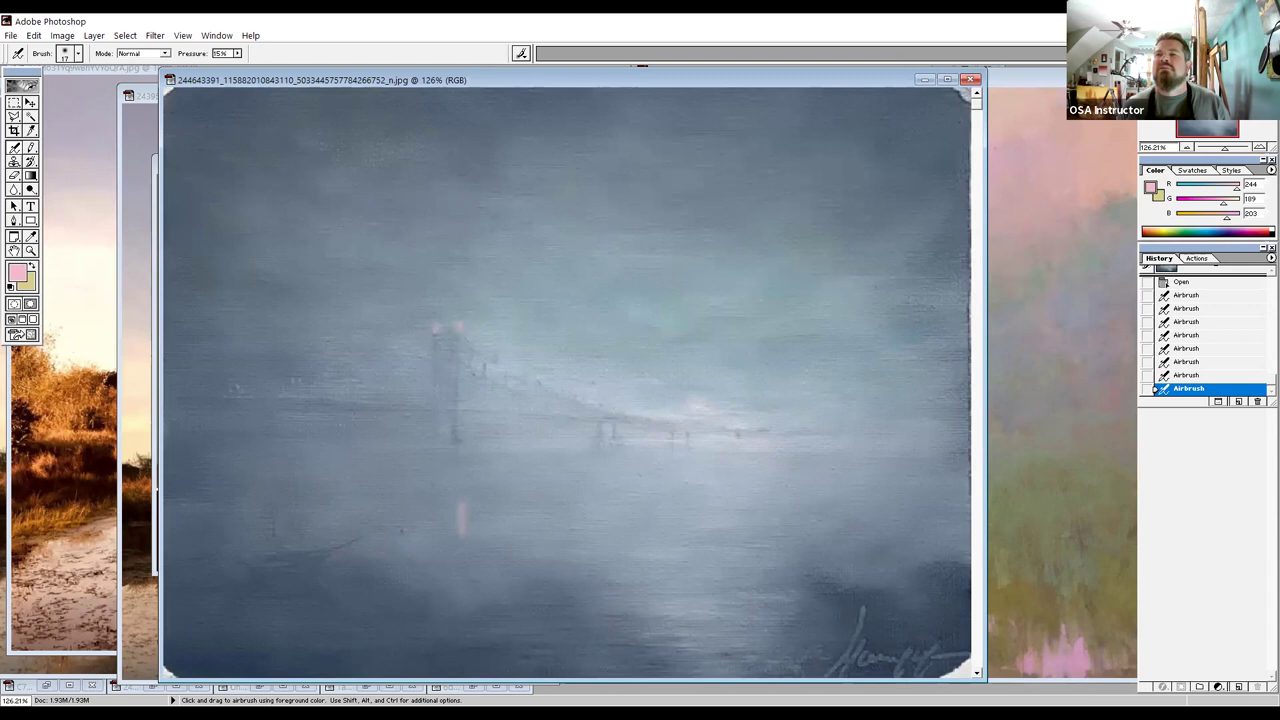
left_click(437, 510)
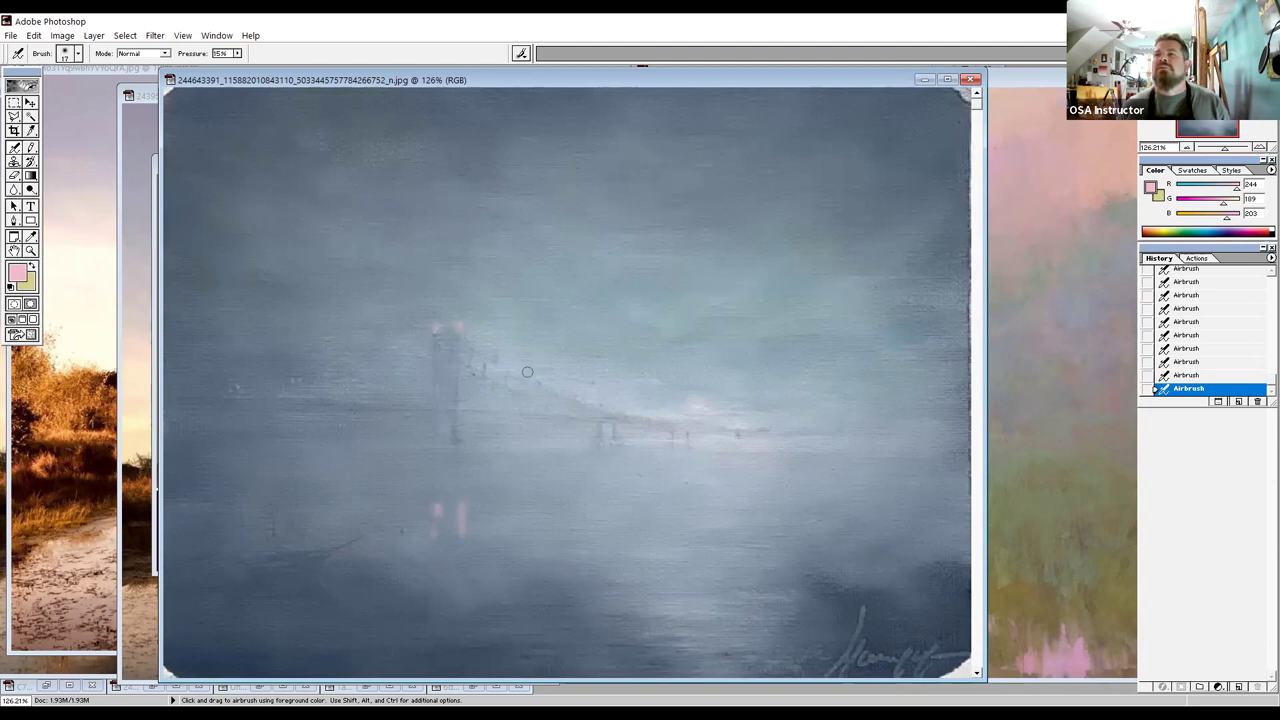
left_click(535, 501)
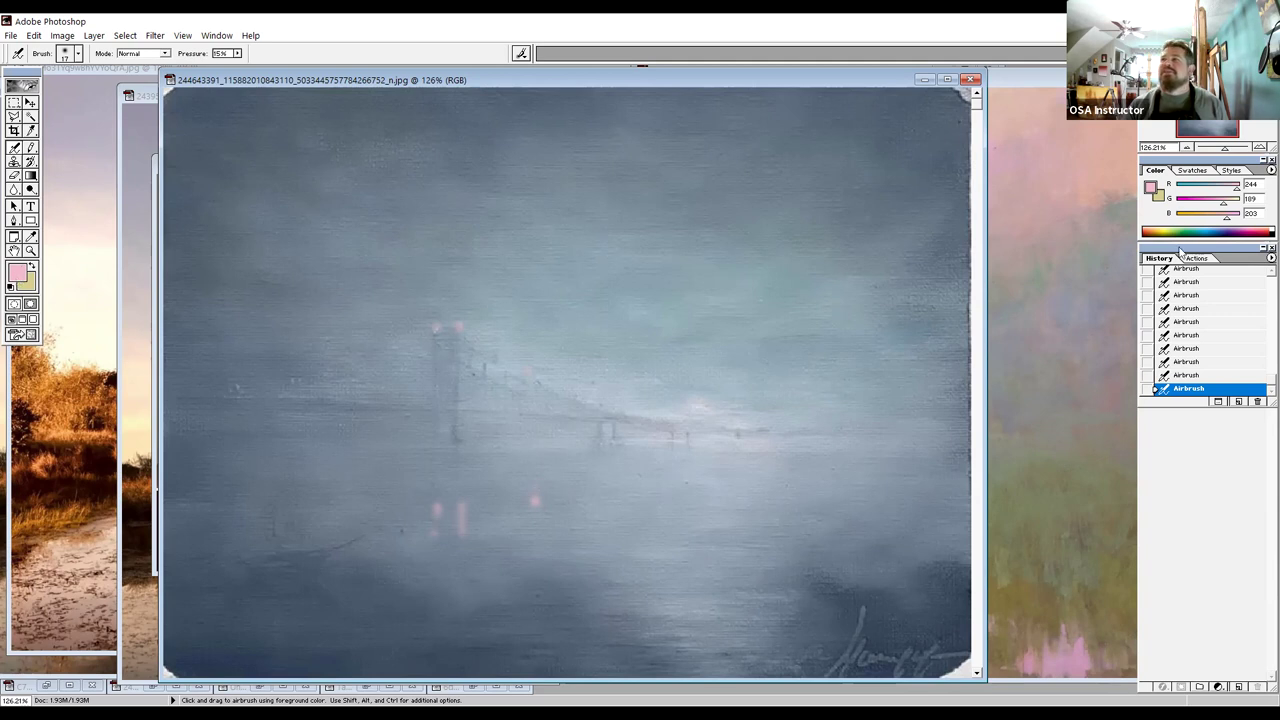
With pale blue #DDEBFA, airbrush a bright glow and small lights along the bridge's horizon, and broken reflections in the water beneath the glow.
left_click(1150, 187)
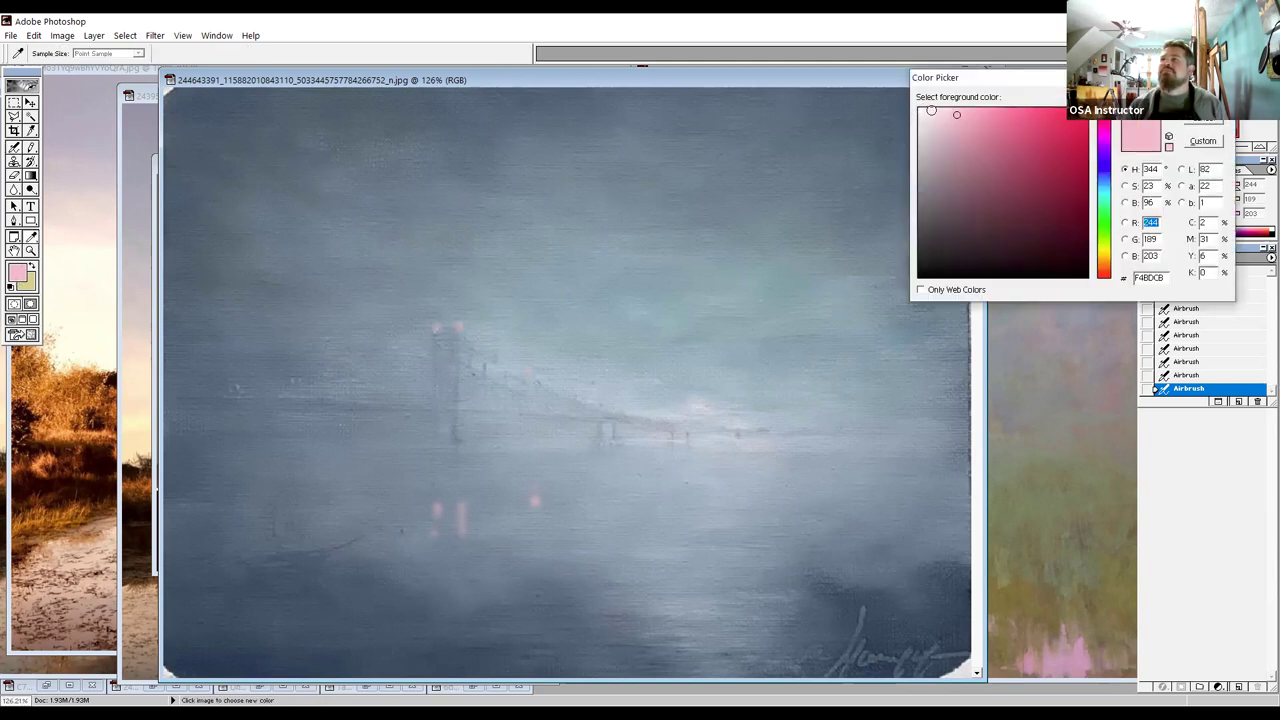
left_click(926, 114)
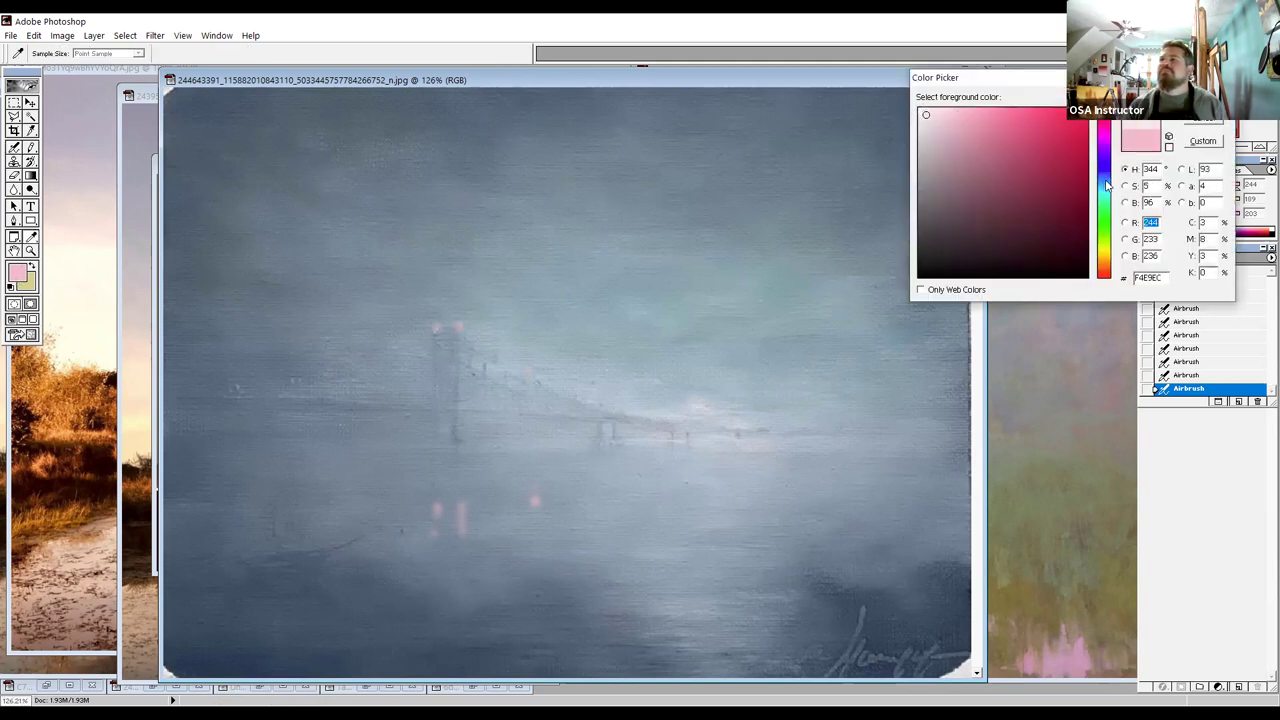
left_click(1104, 177)
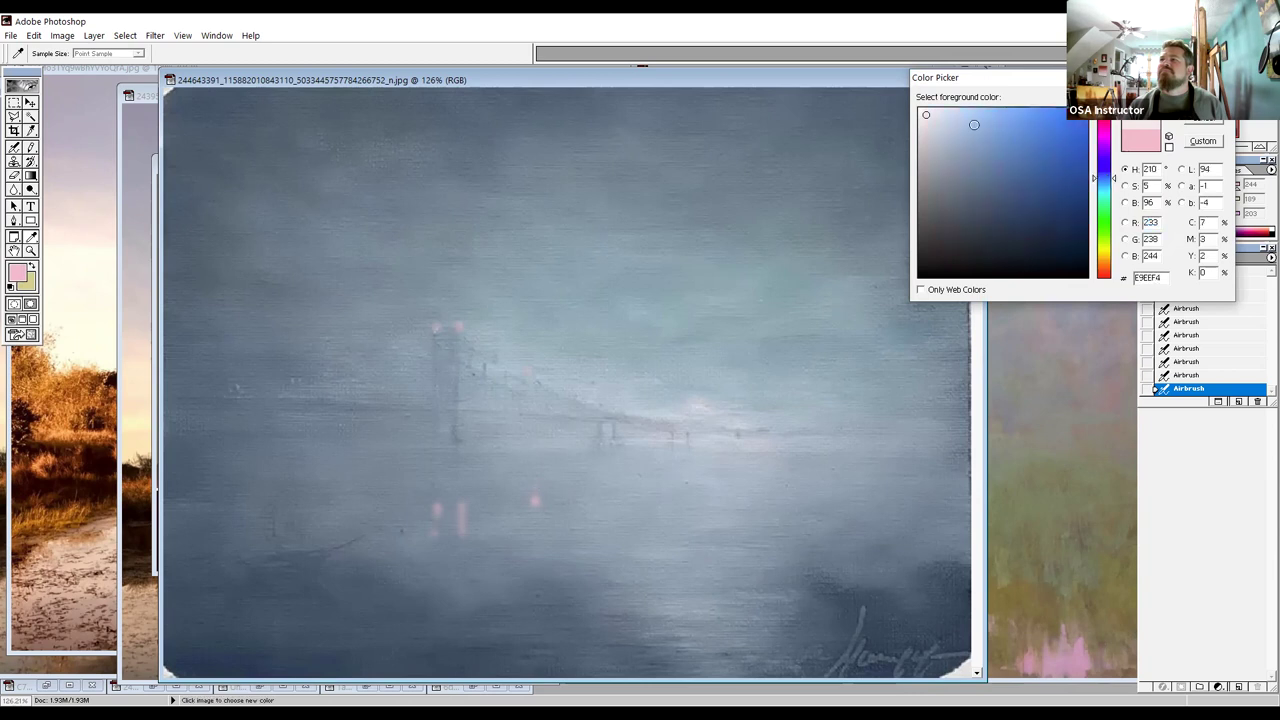
left_click(935, 117)
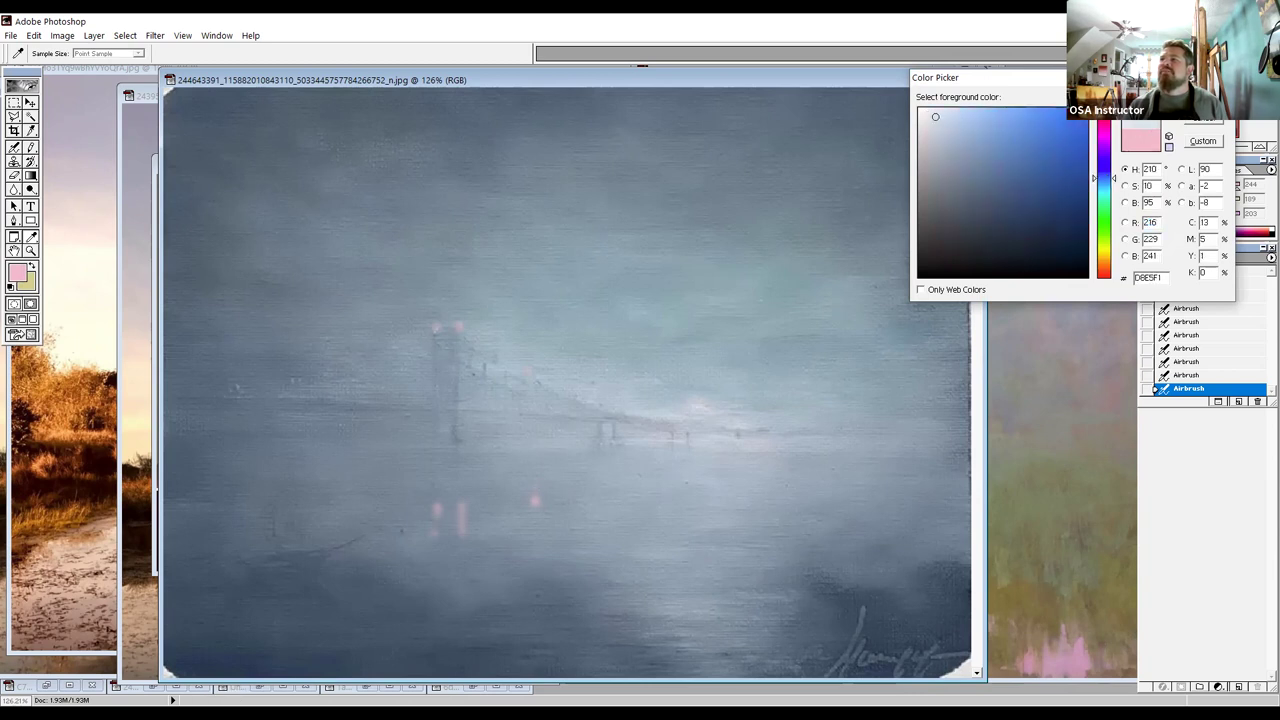
left_click(937, 115)
left_click(938, 110)
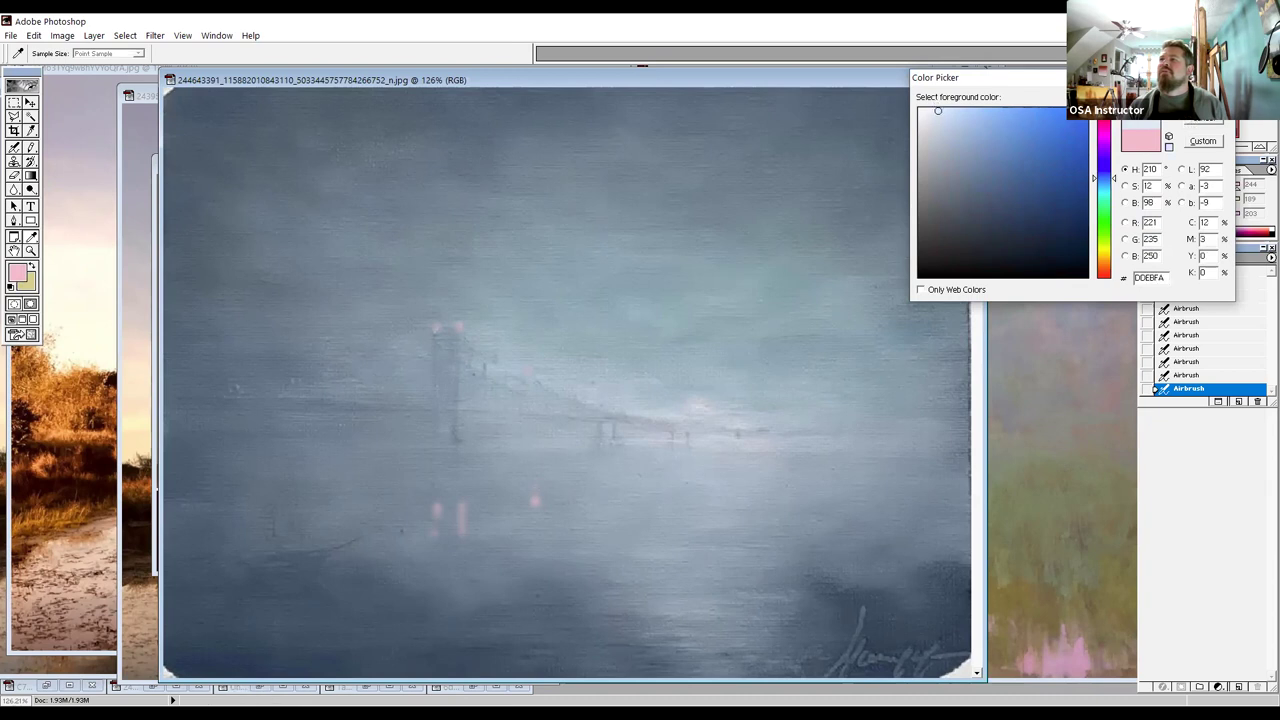
key("Return")
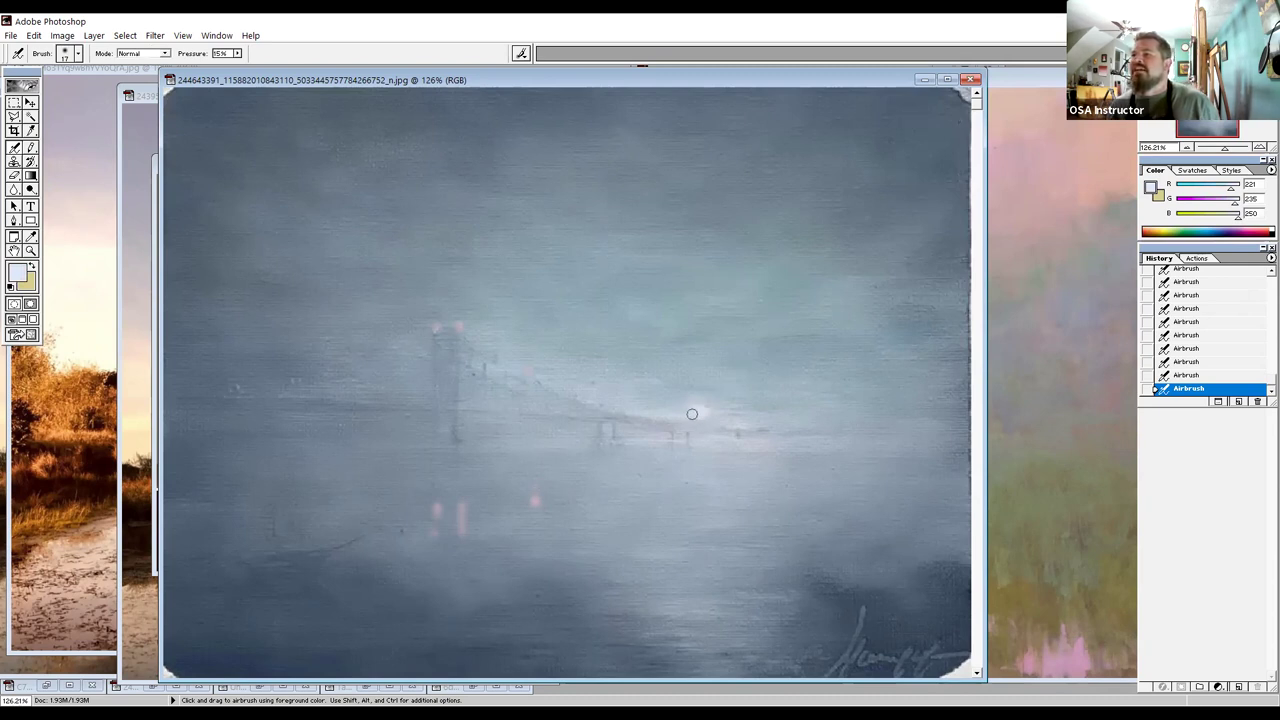
mouse_move(698, 409)
left_mouse_down()
mouse_move(645, 417)
mouse_move(682, 411)
mouse_move(614, 409)
mouse_move(753, 419)
mouse_move(706, 409)
mouse_move(740, 408)
mouse_move(697, 437)
mouse_move(716, 437)
mouse_move(647, 435)
mouse_move(687, 435)
mouse_move(672, 437)
mouse_move(585, 415)
mouse_move(599, 409)
mouse_move(474, 409)
left_mouse_up()
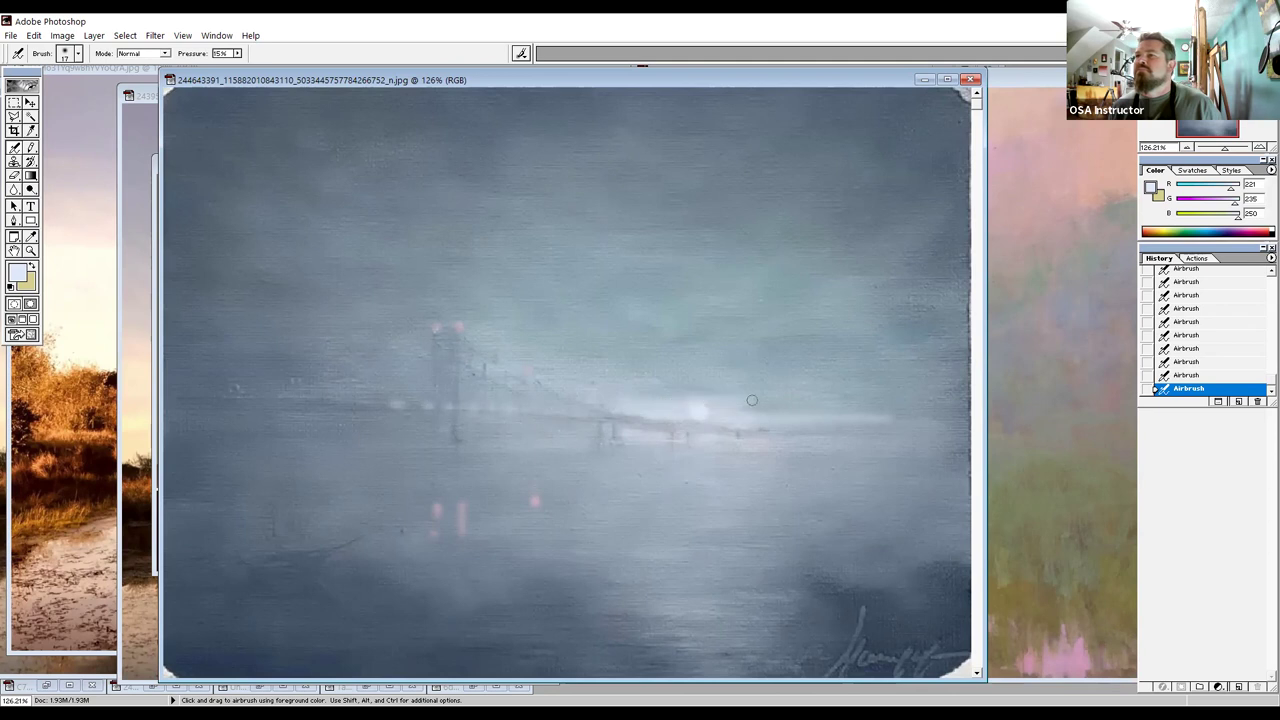
left_click_drag(750, 407, 855, 402)
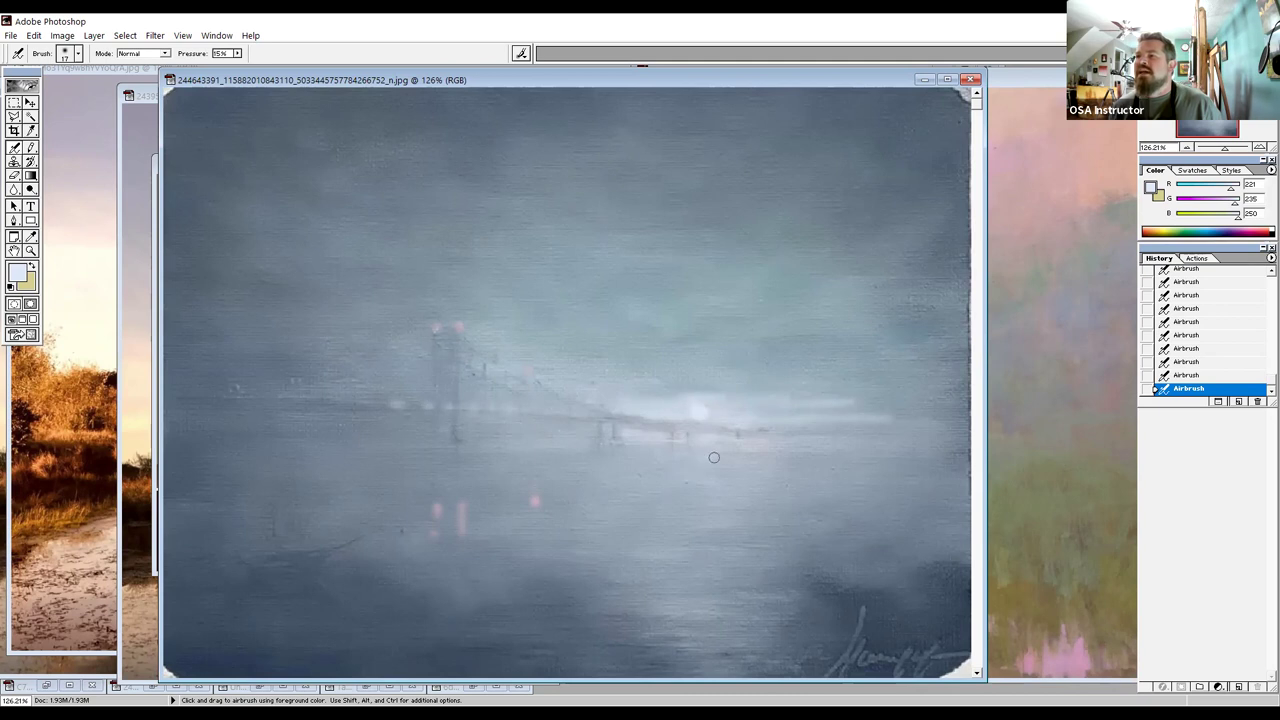
mouse_move(699, 465)
left_mouse_down()
mouse_move(715, 498)
mouse_move(707, 519)
left_mouse_up()
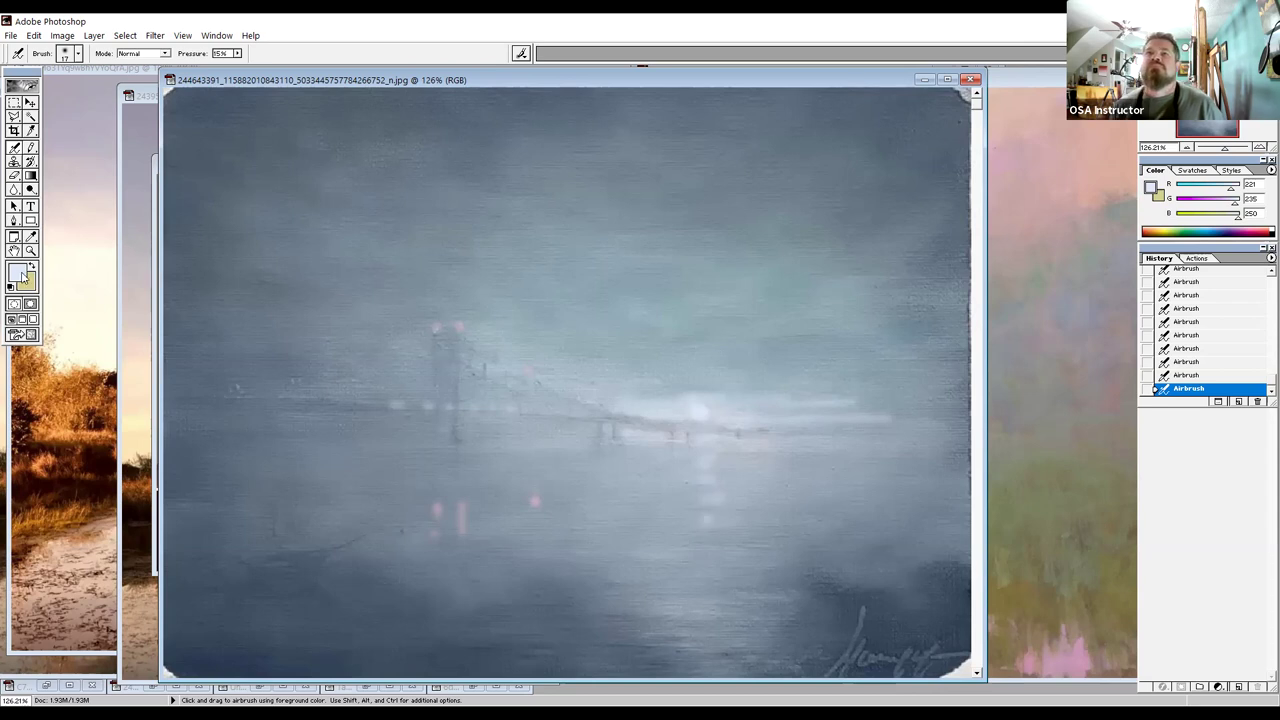
With near-white (242, 245, 247), airbrush the core of the bridge's horizon glow and its broken reflection in the water beneath.
left_click(1150, 186)
left_click(921, 113)
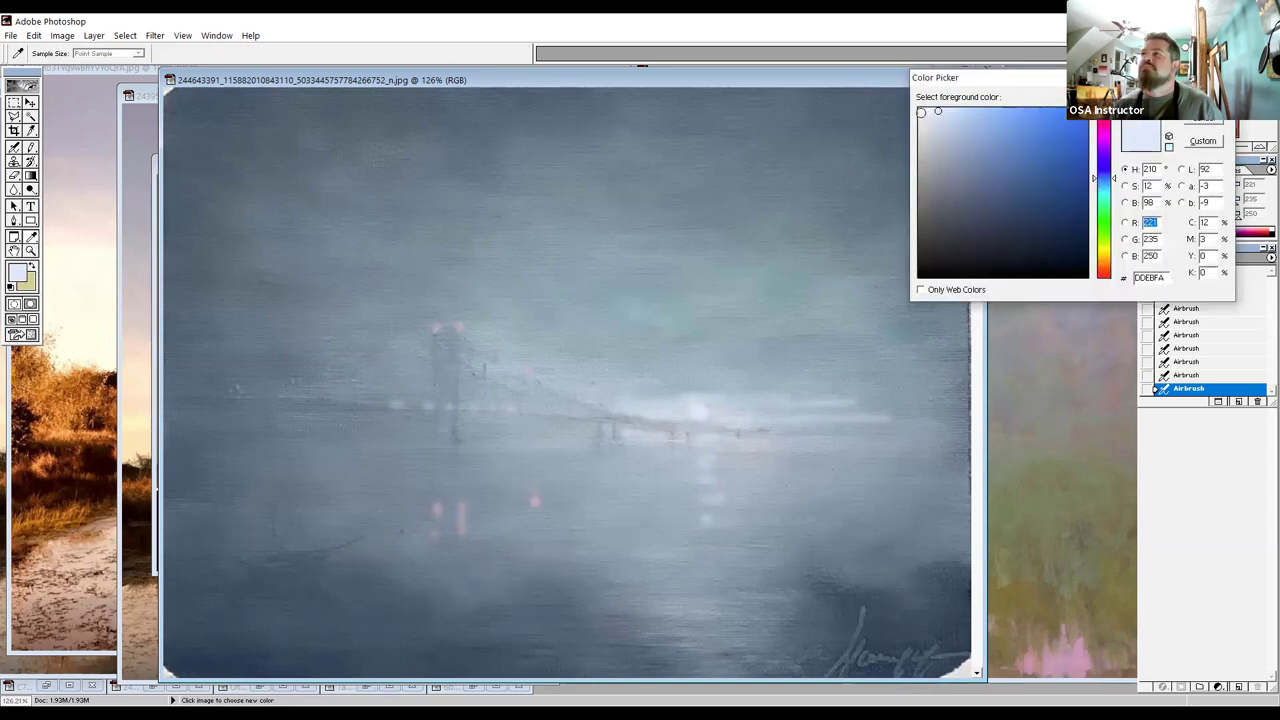
key("Return")
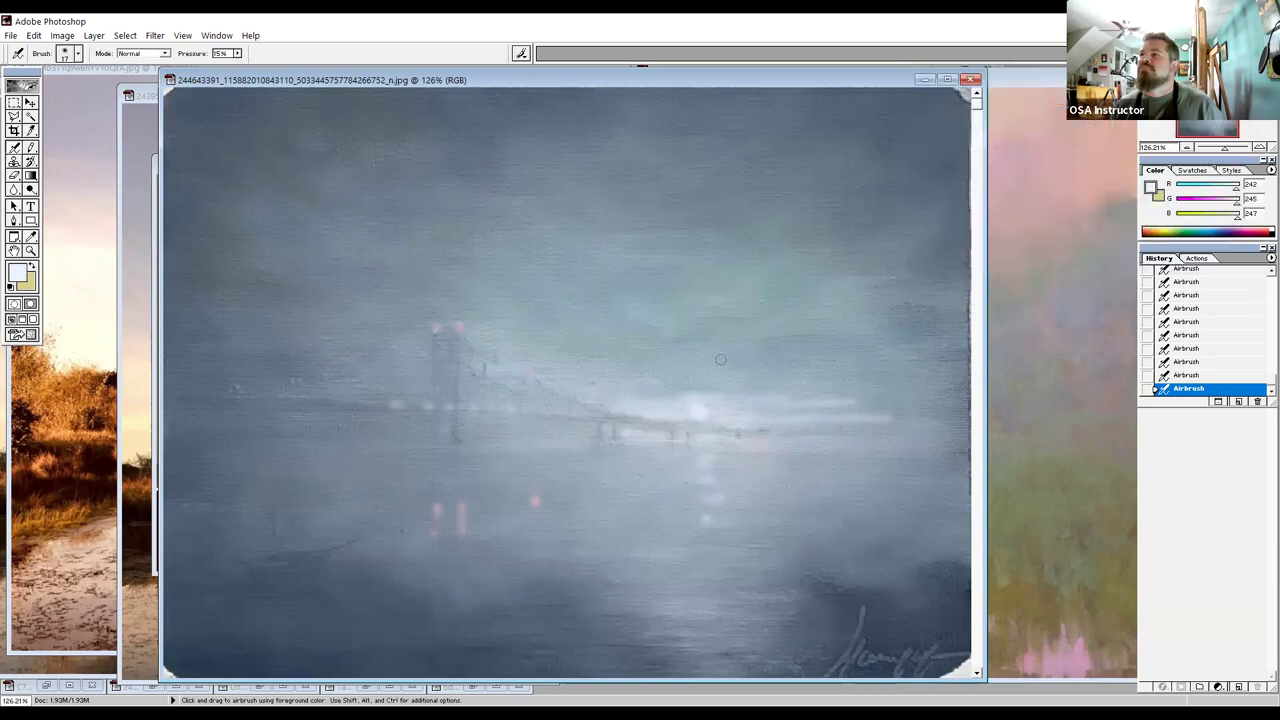
left_click_drag(698, 413, 698, 411)
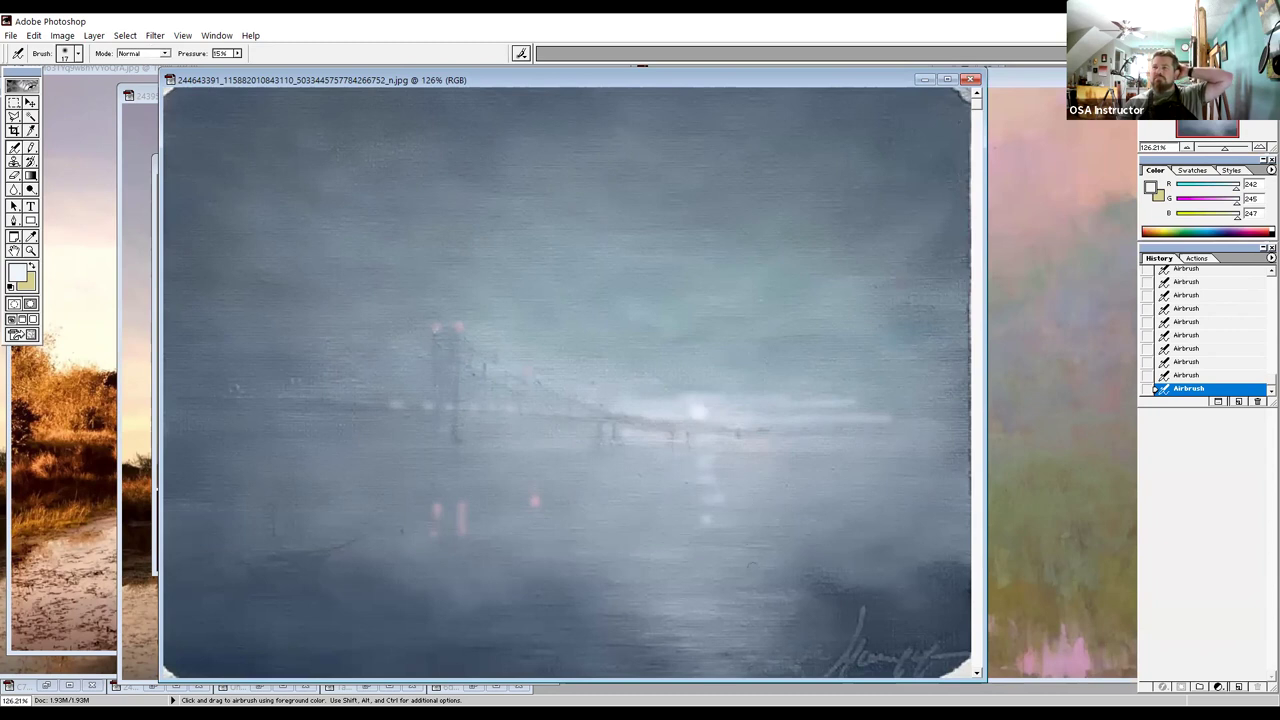
left_click_drag(700, 458, 708, 498)
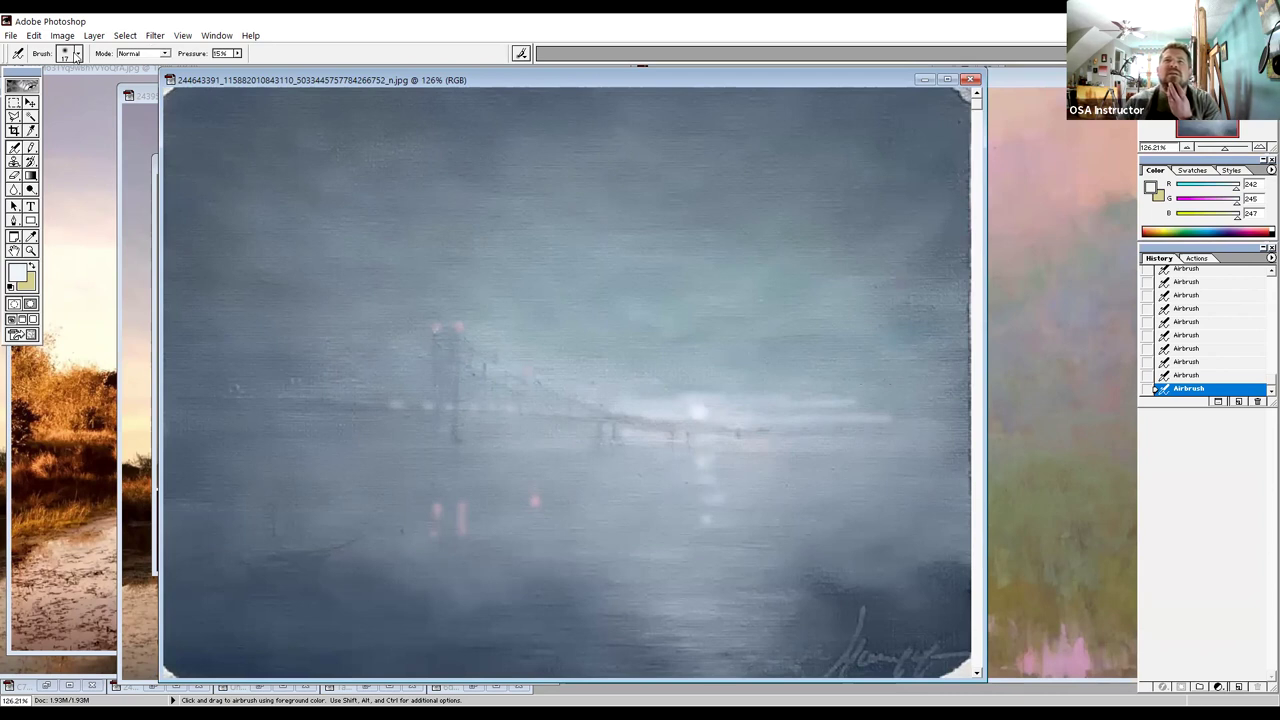
With a smaller soft brush, airbrush bright centres onto the tower and cable lights and their reflections, and dab the bridge span at 8% pressure.
left_click(78, 57)
left_click(49, 104)
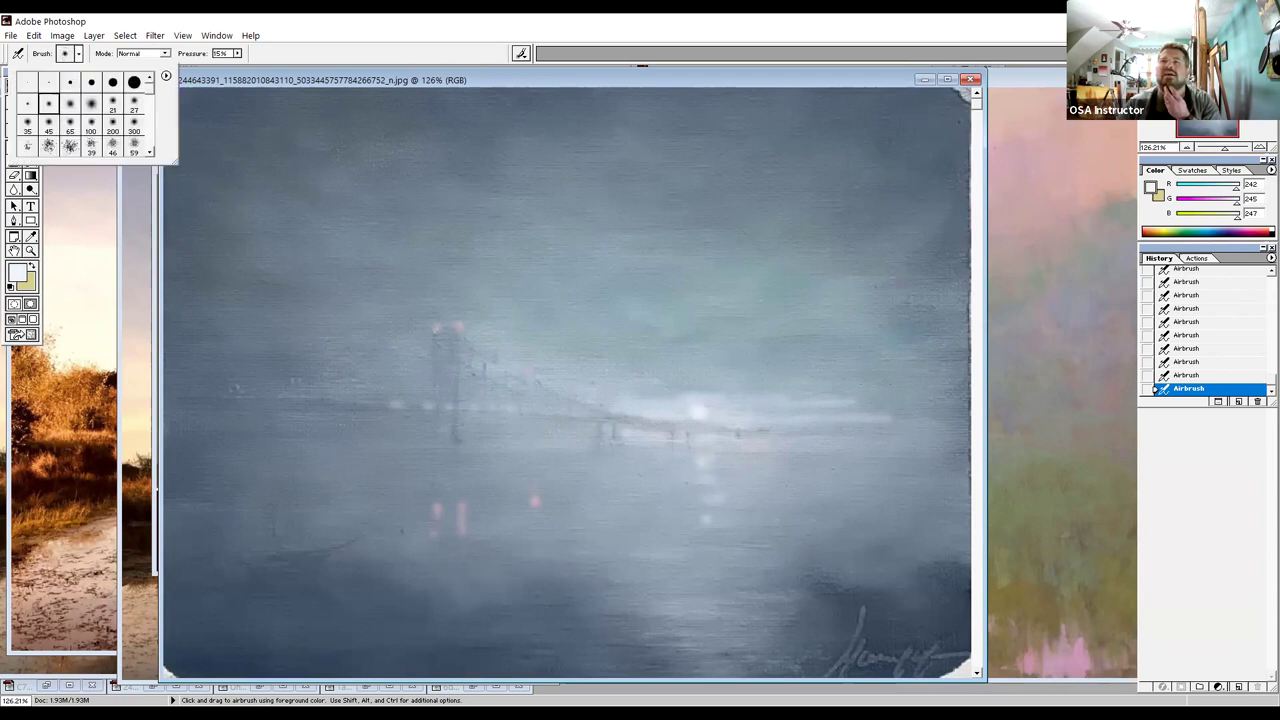
key("Return")
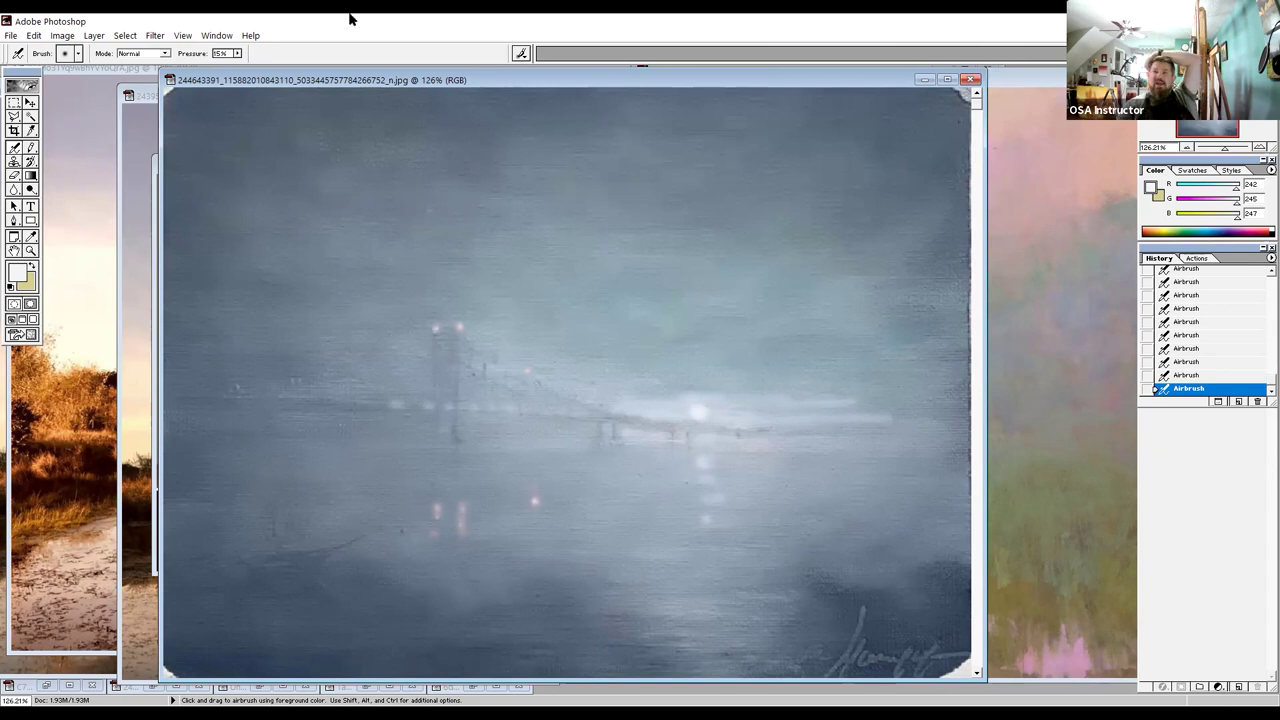
left_click(237, 53)
left_click_drag(233, 64, 227, 64)
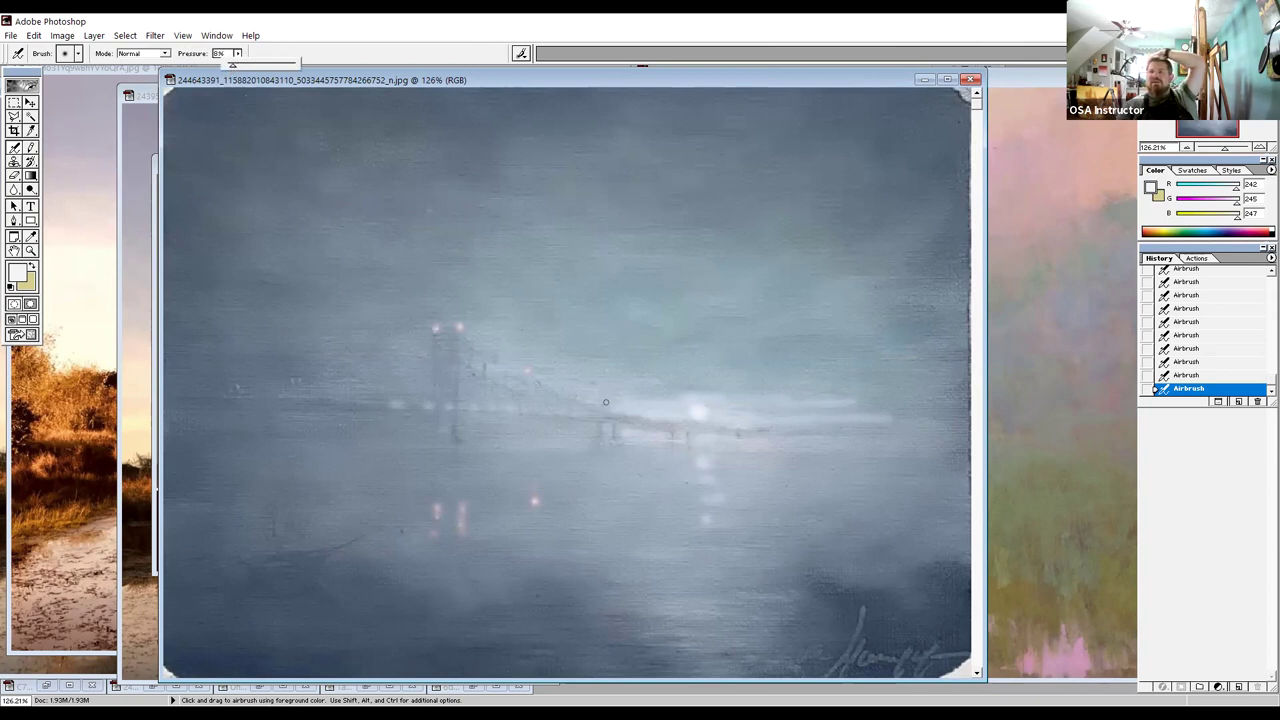
left_click(605, 402)
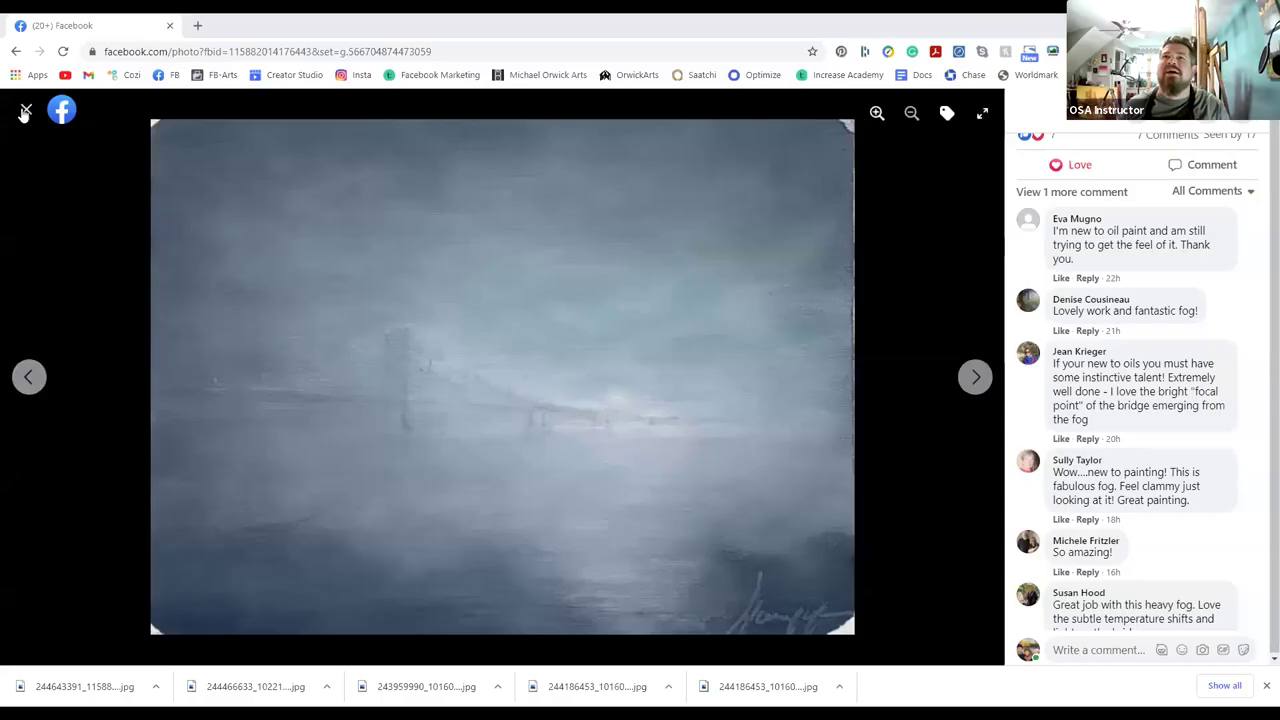
Switch to the Facebook group's photos, close the bridge painting, and open the purple moonlit landscape with fog.
left_click(25, 113)
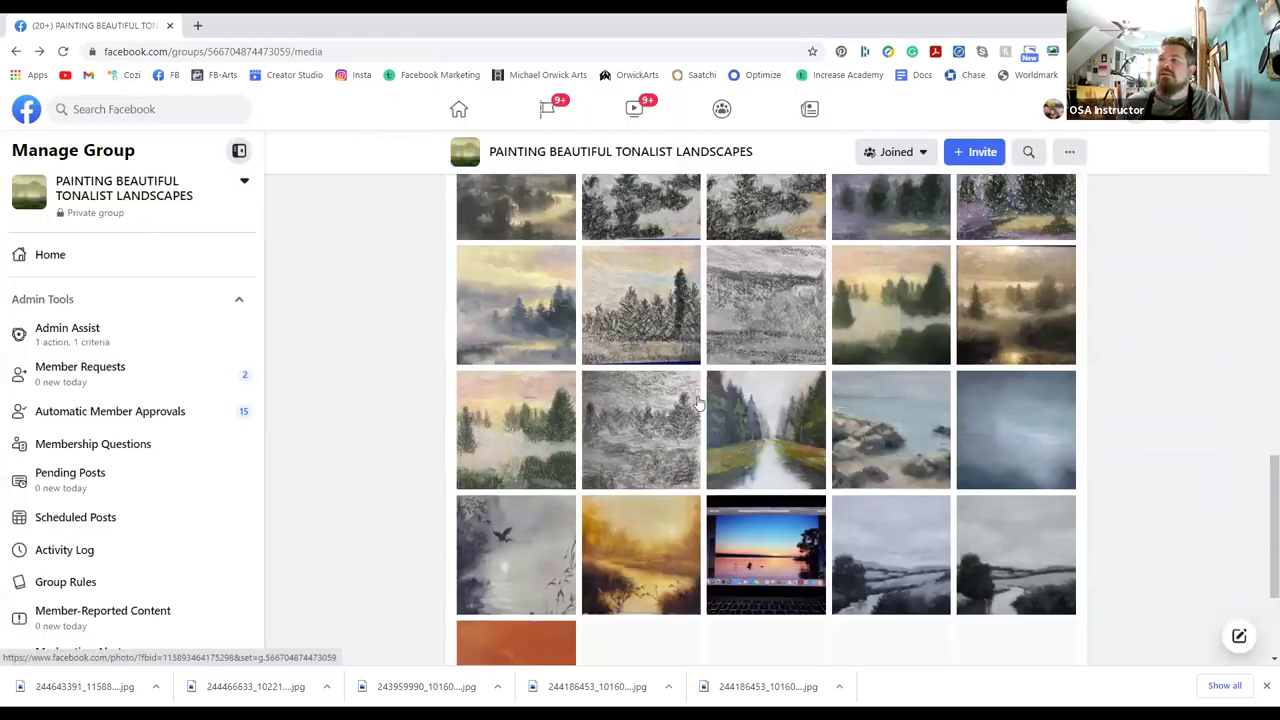
scroll(648, 492, "down", 3)
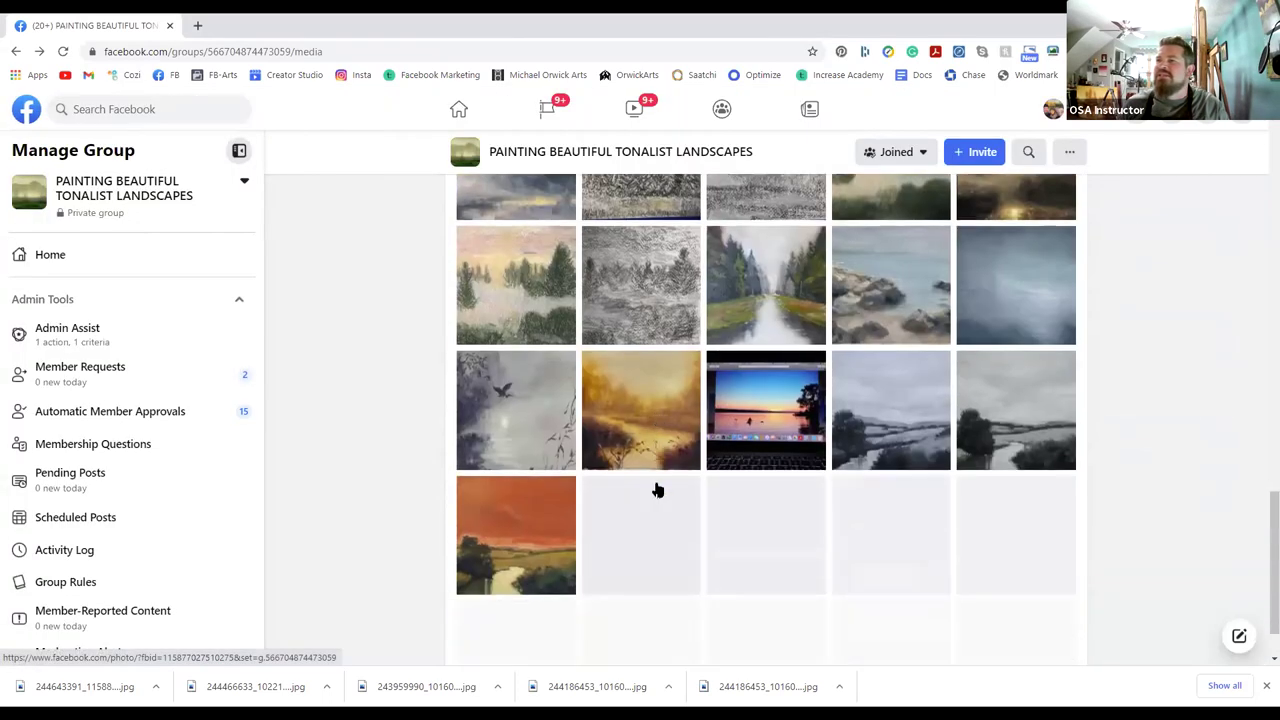
scroll(657, 490, "down", 2)
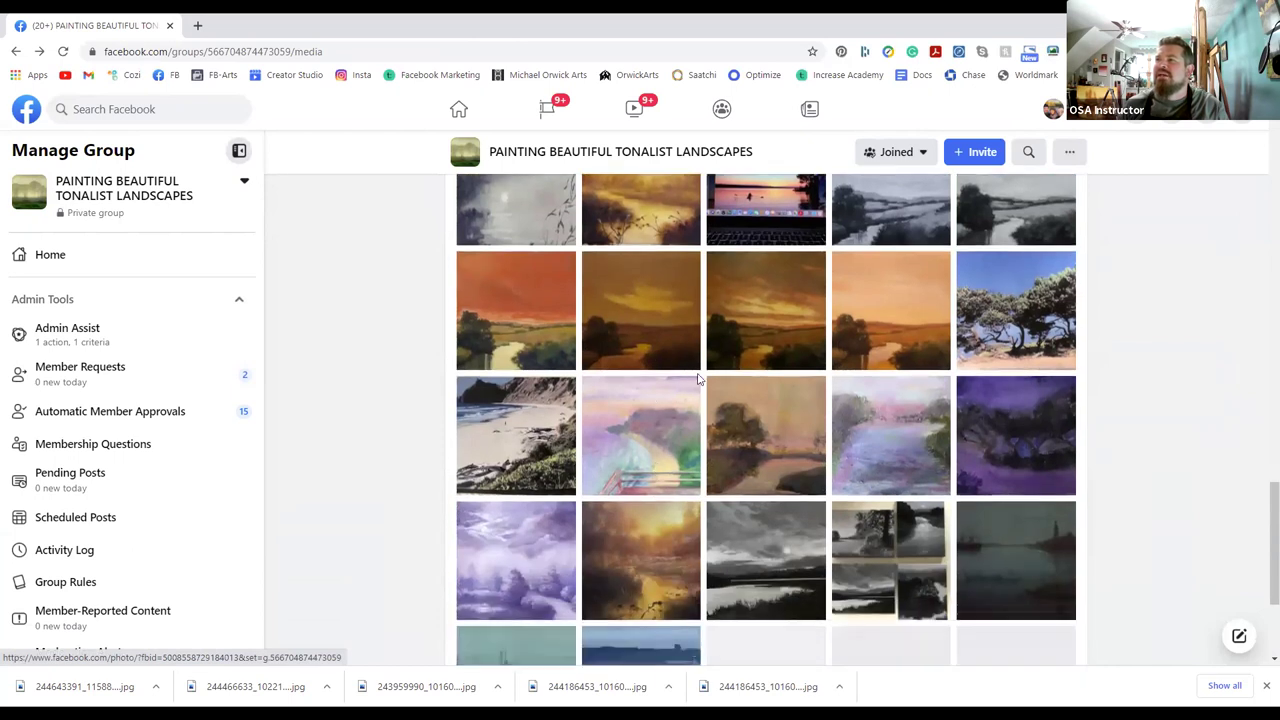
scroll(580, 450, "down", 1)
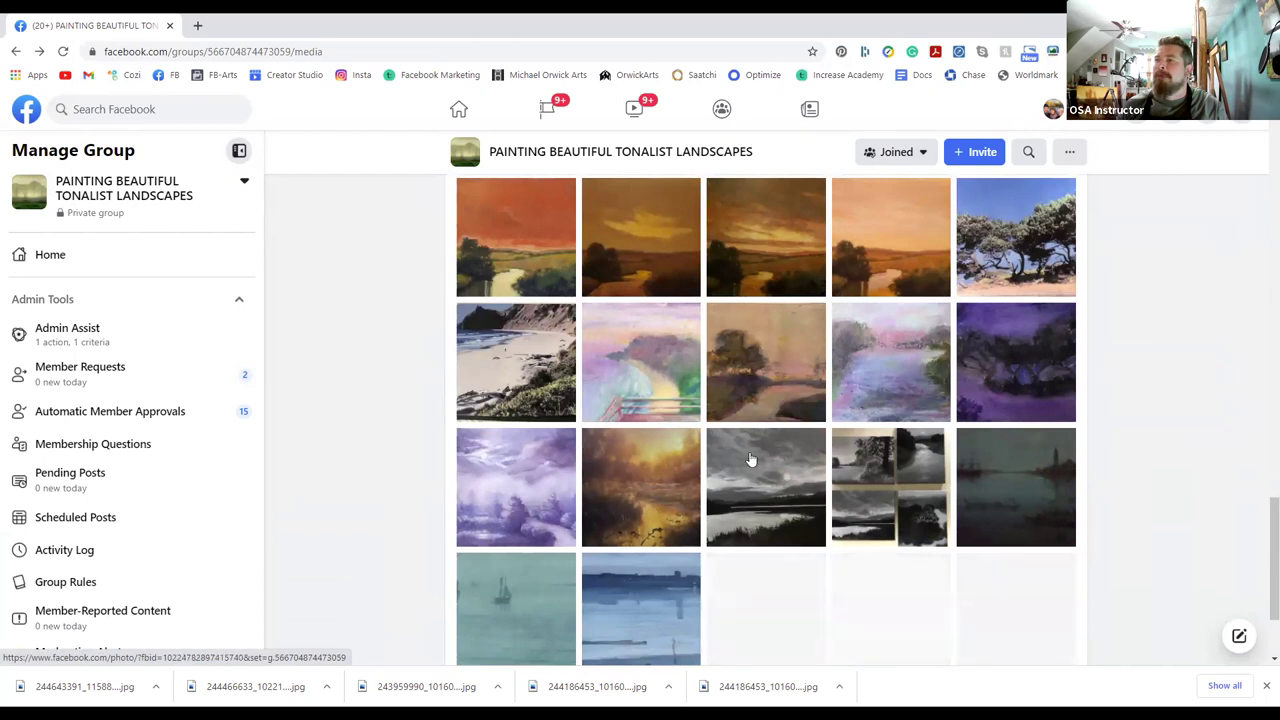
left_click(511, 480)
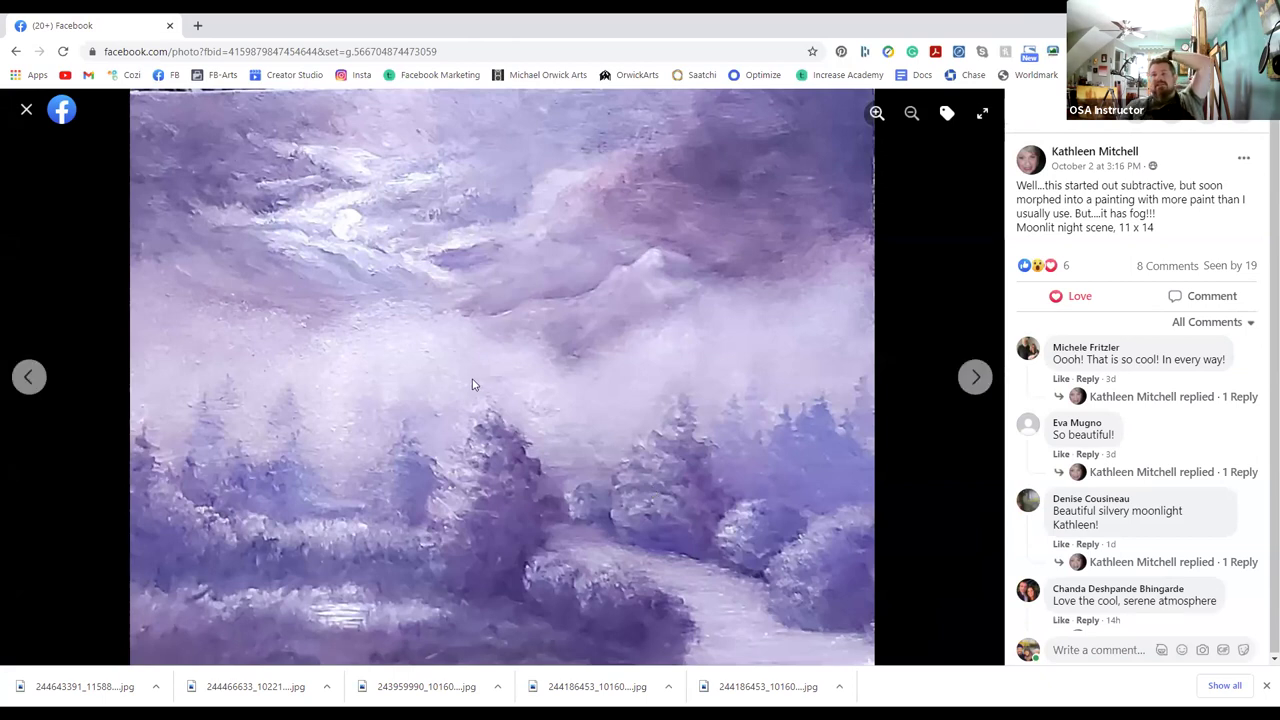
Save the purple moonlit painting's image, open it in Photoshop, and fit it on screen.
right_click(394, 344)
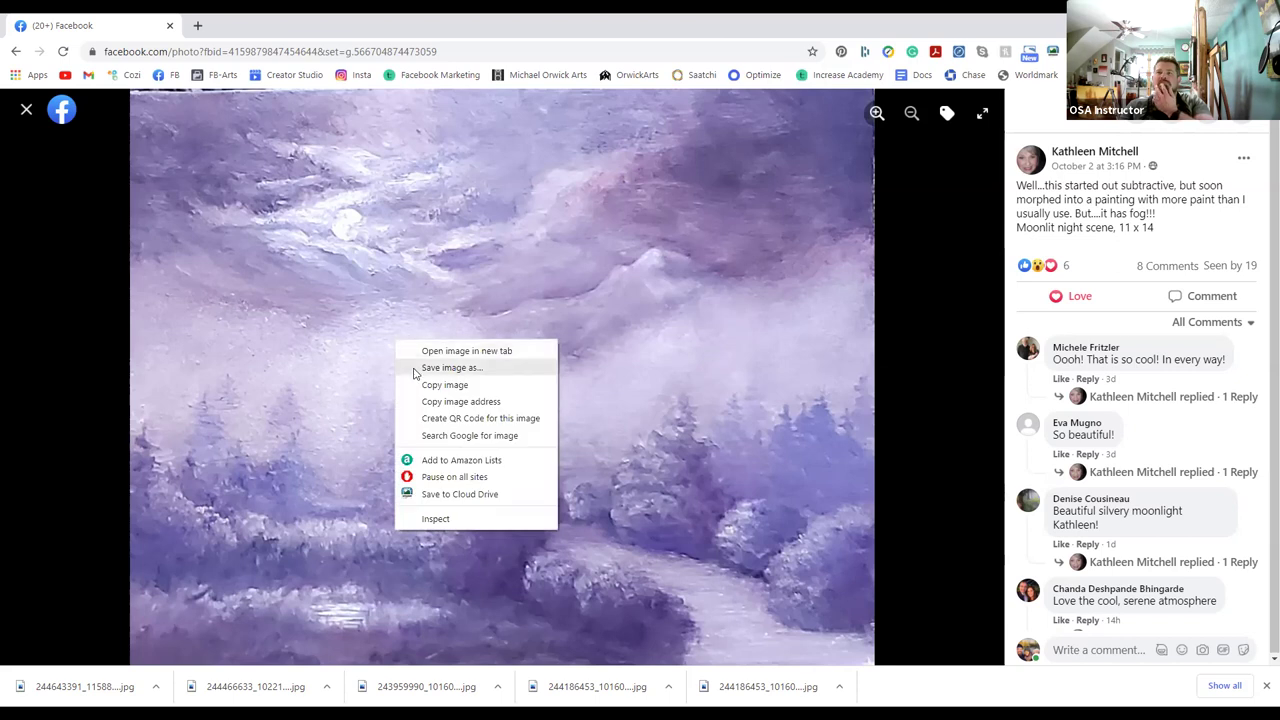
left_click(415, 369)
left_click(1167, 686)
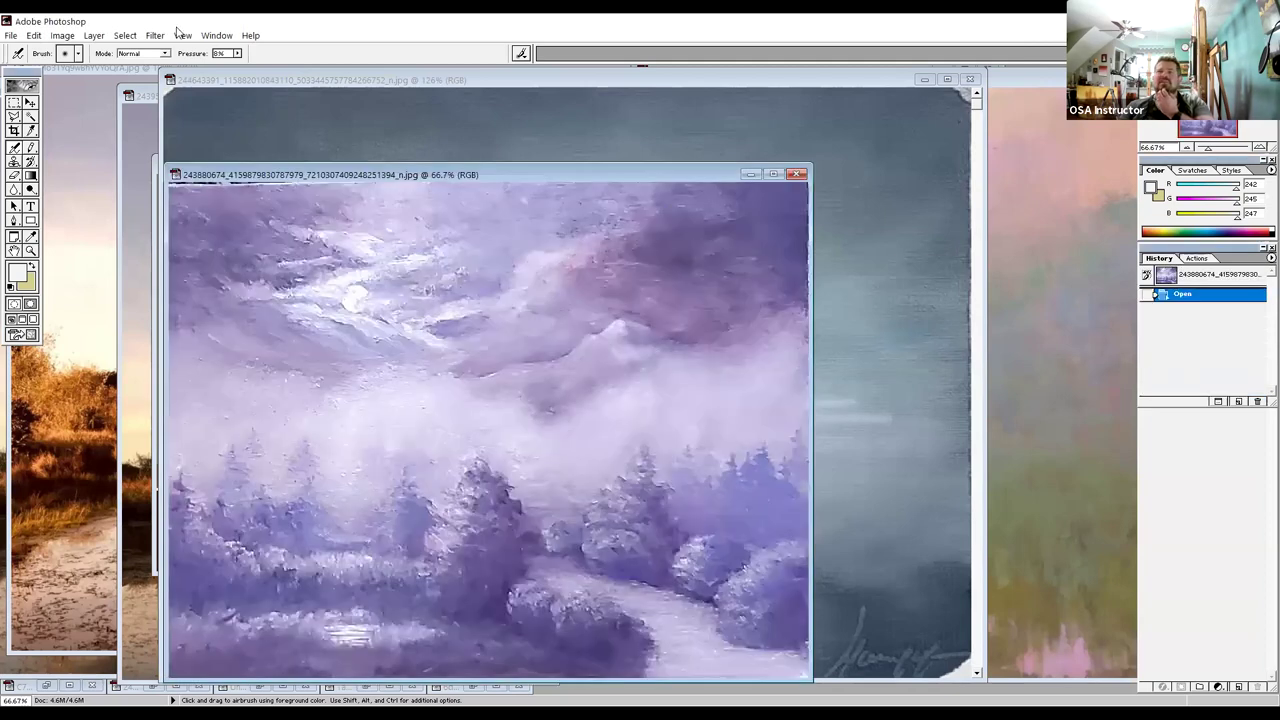
left_click(184, 37)
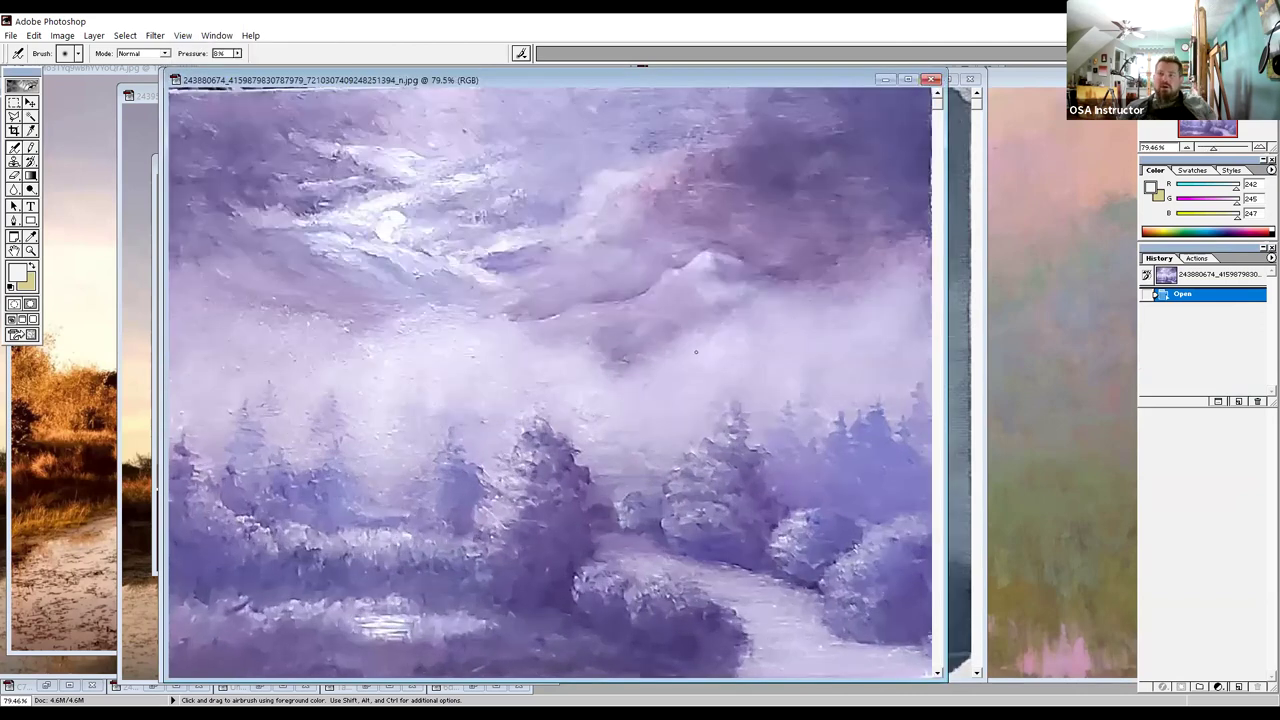
left_click(210, 148)
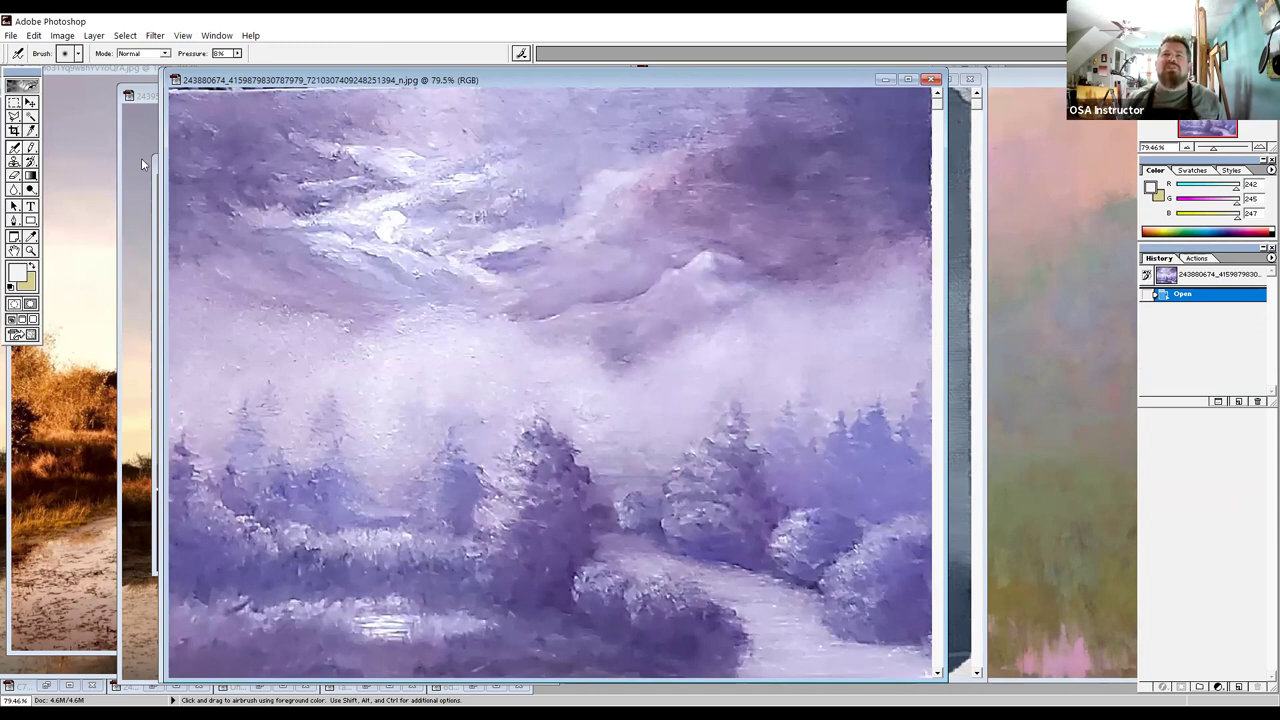
Desaturate the moonlit painting to check its values in greyscale, and restore it to its originally opened state.
left_click(68, 36)
mouse_move(80, 69)
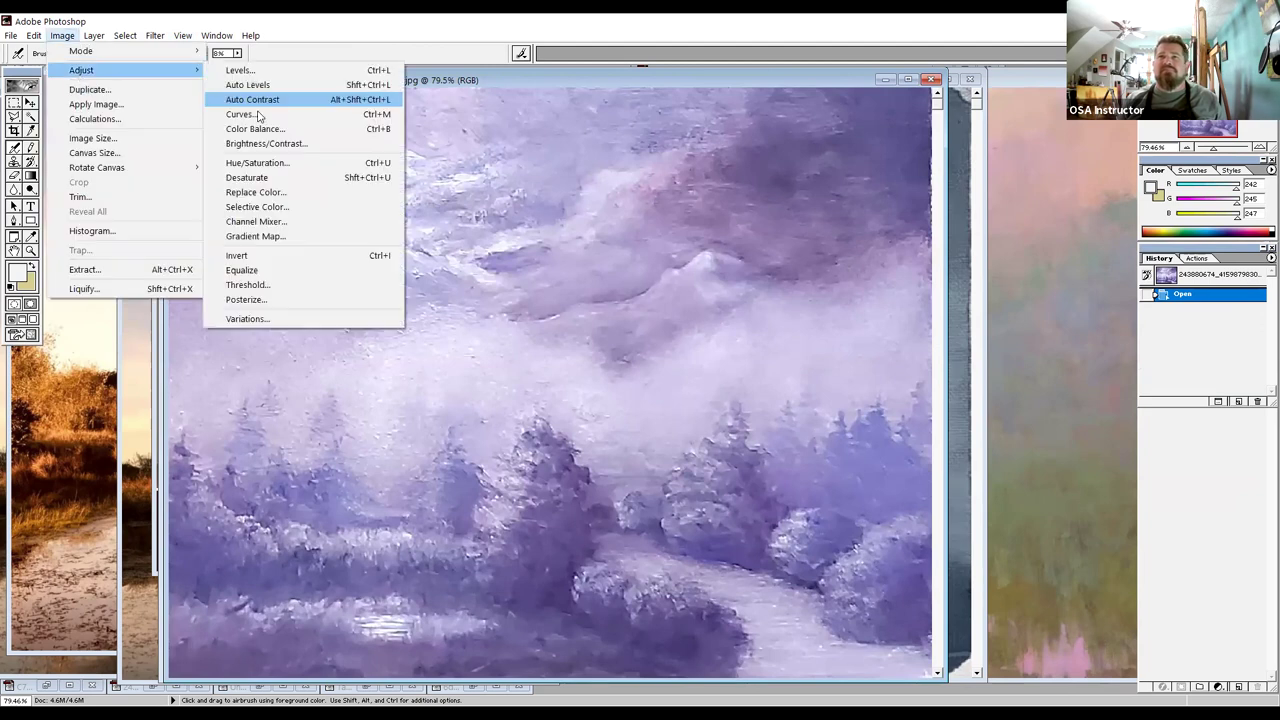
left_click(246, 177)
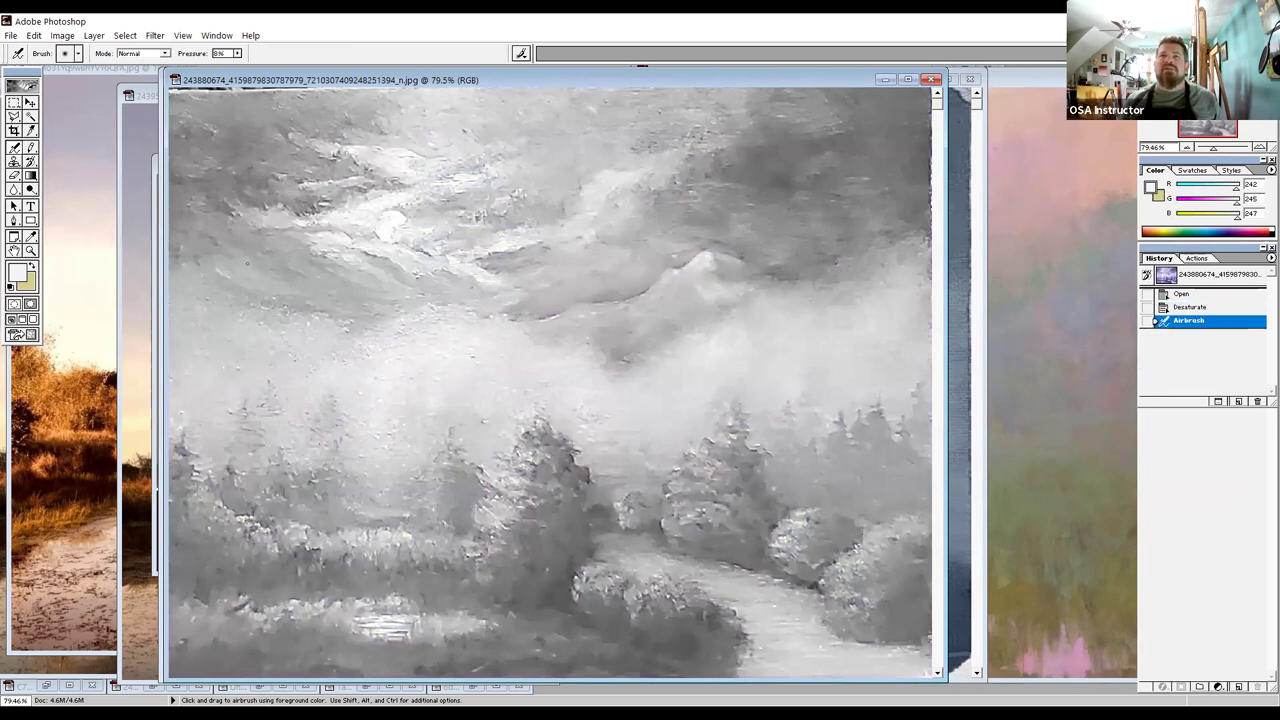
left_click(31, 102)
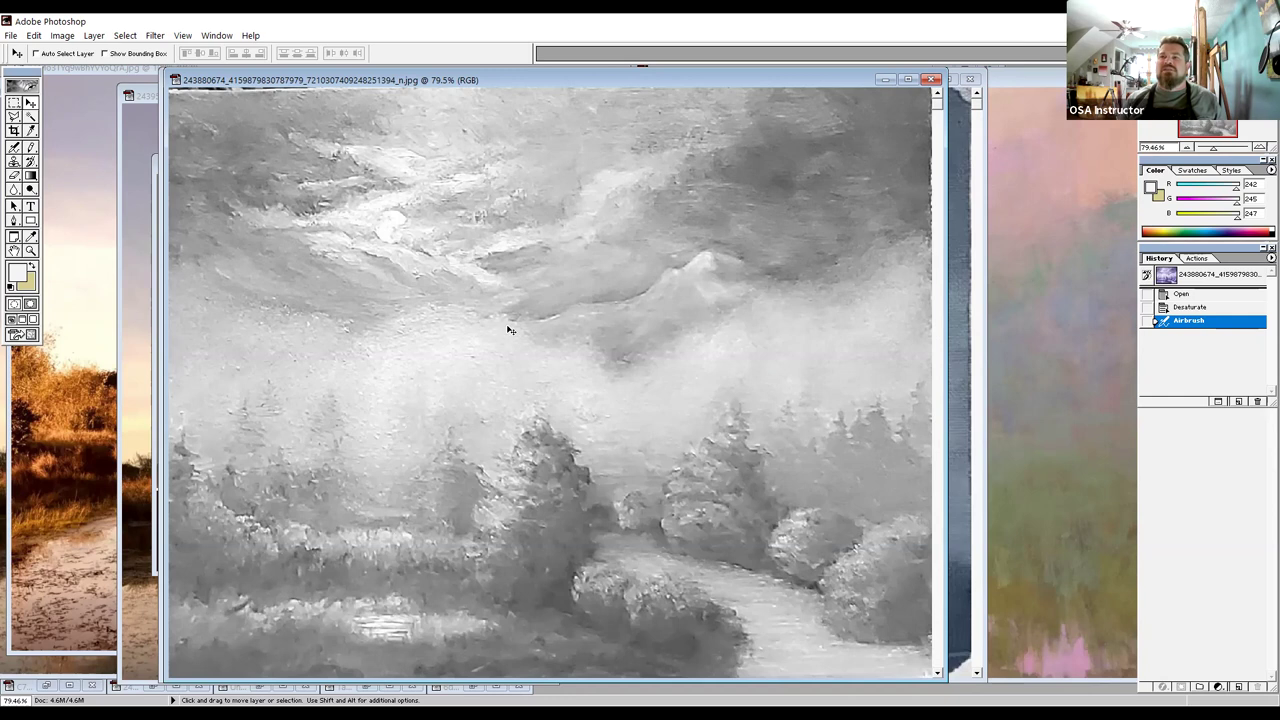
left_click(1228, 276)
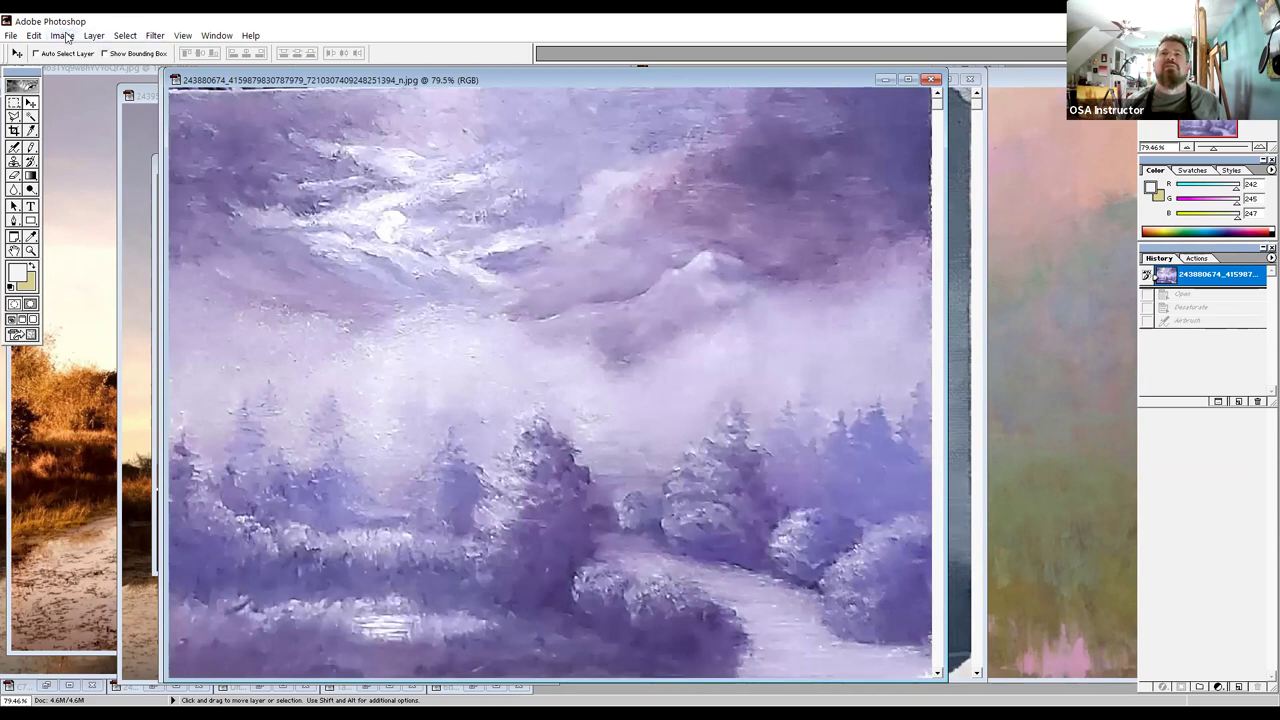
Duplicate the background layer and darken the copy with Brightness/Contrast at brightness -99.
left_click(92, 36)
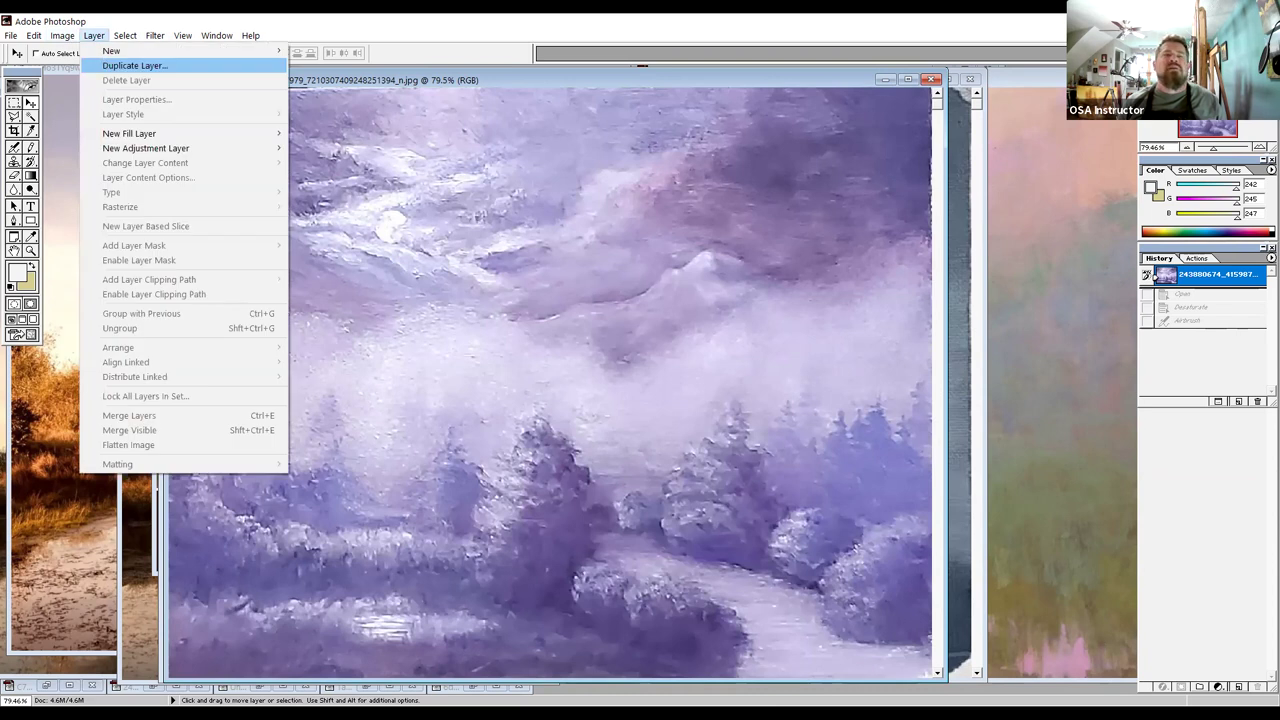
left_click(134, 65)
left_click(62, 35)
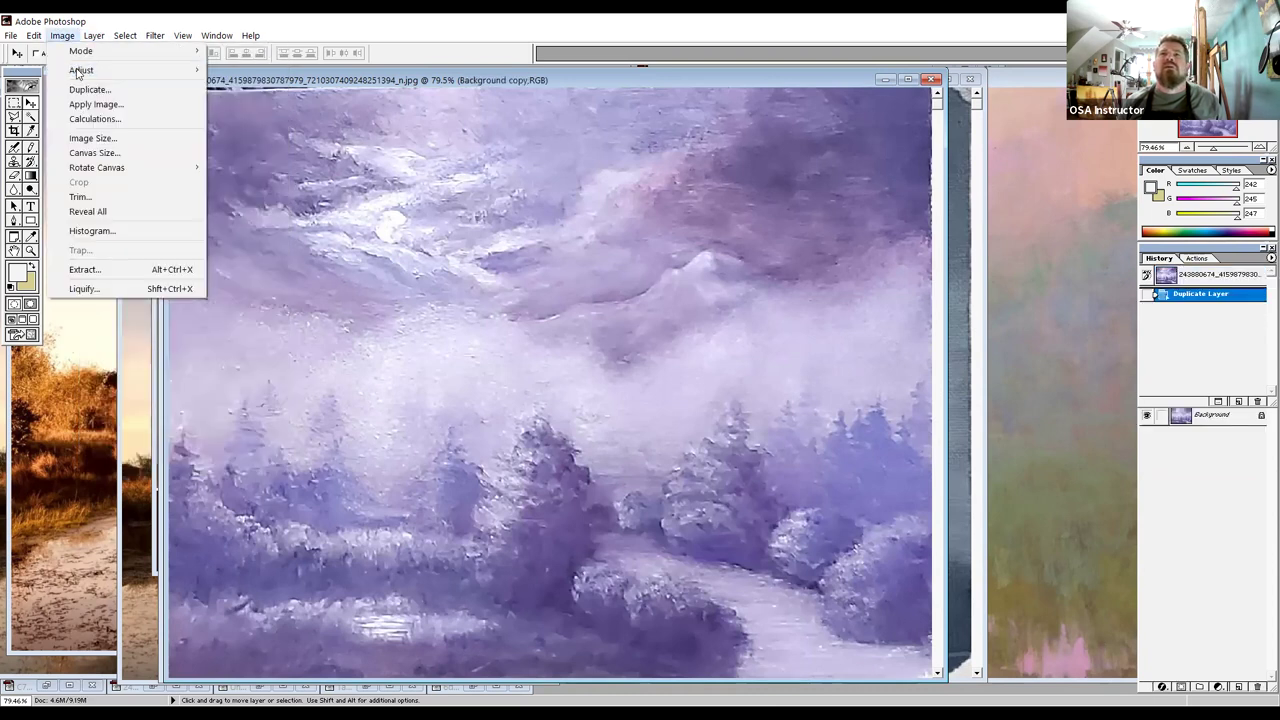
mouse_move(81, 70)
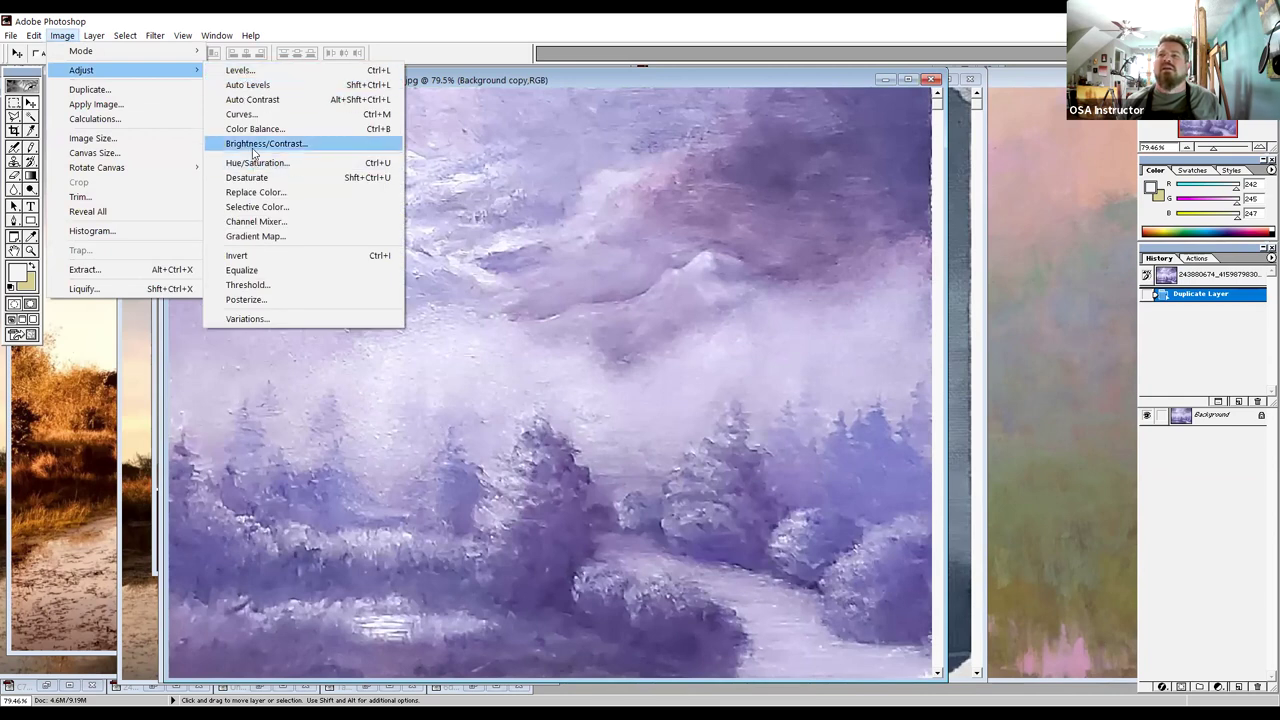
key("Return")
left_click_drag(914, 224, 858, 230)
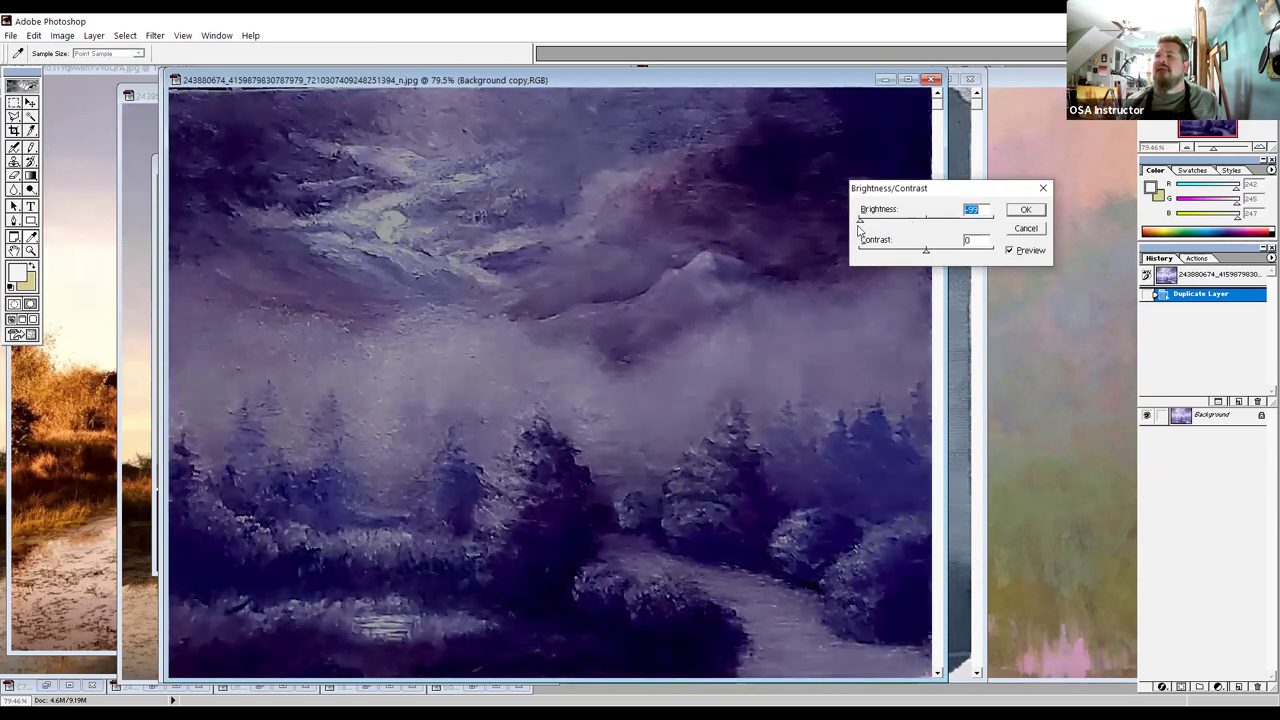
left_click(1026, 212)
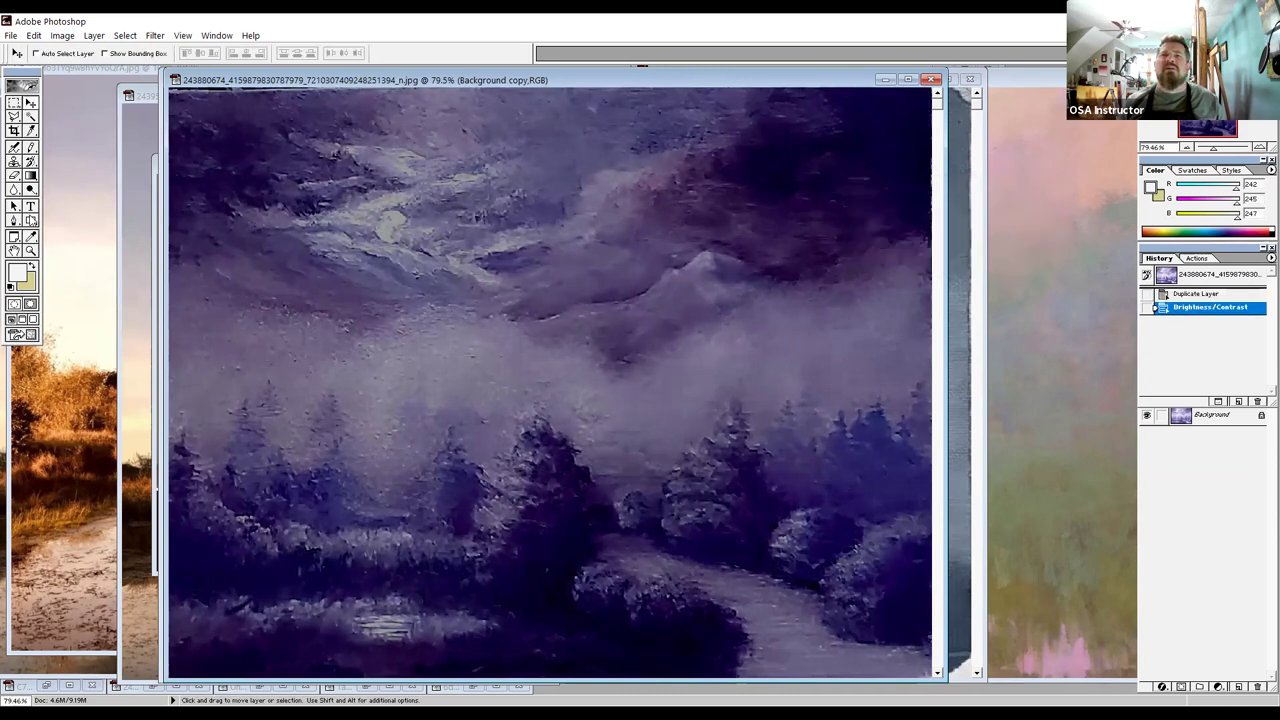
With a soft 100-pixel Eraser at 78% opacity, erase the darkened layer over the moonlit sky, mountain and fog bank.
key("e")
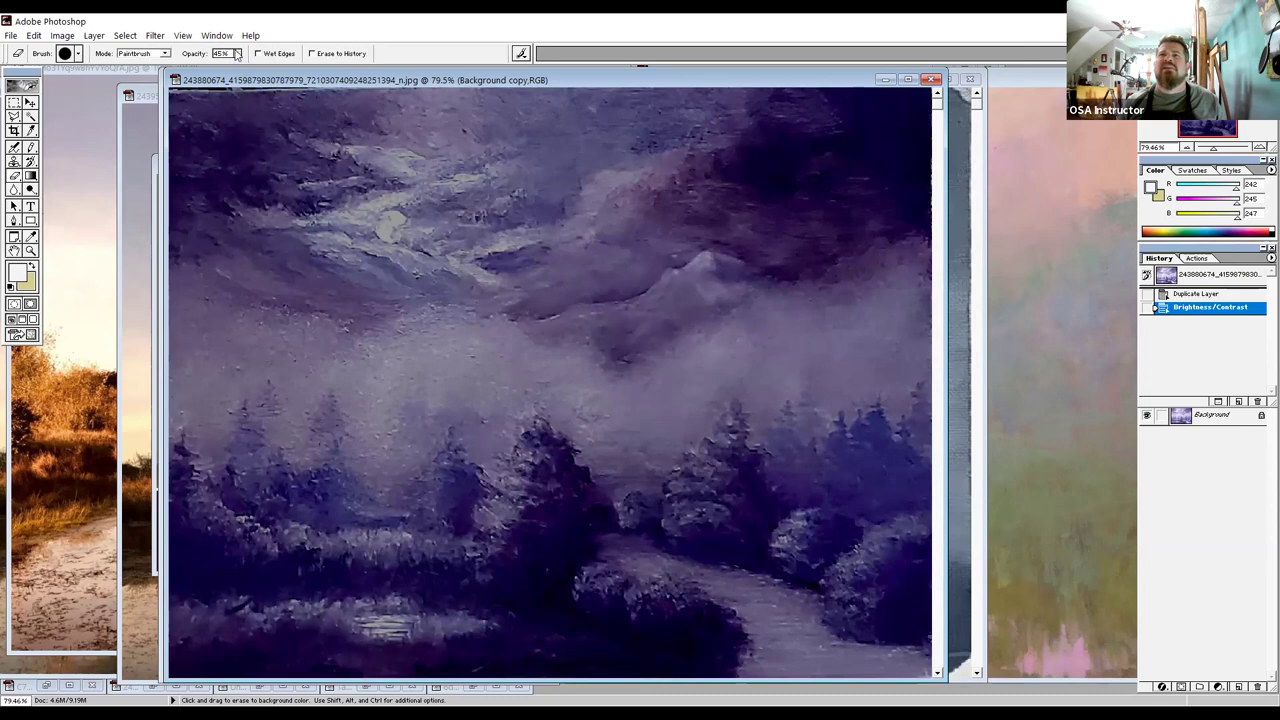
left_click_drag(237, 54, 255, 70)
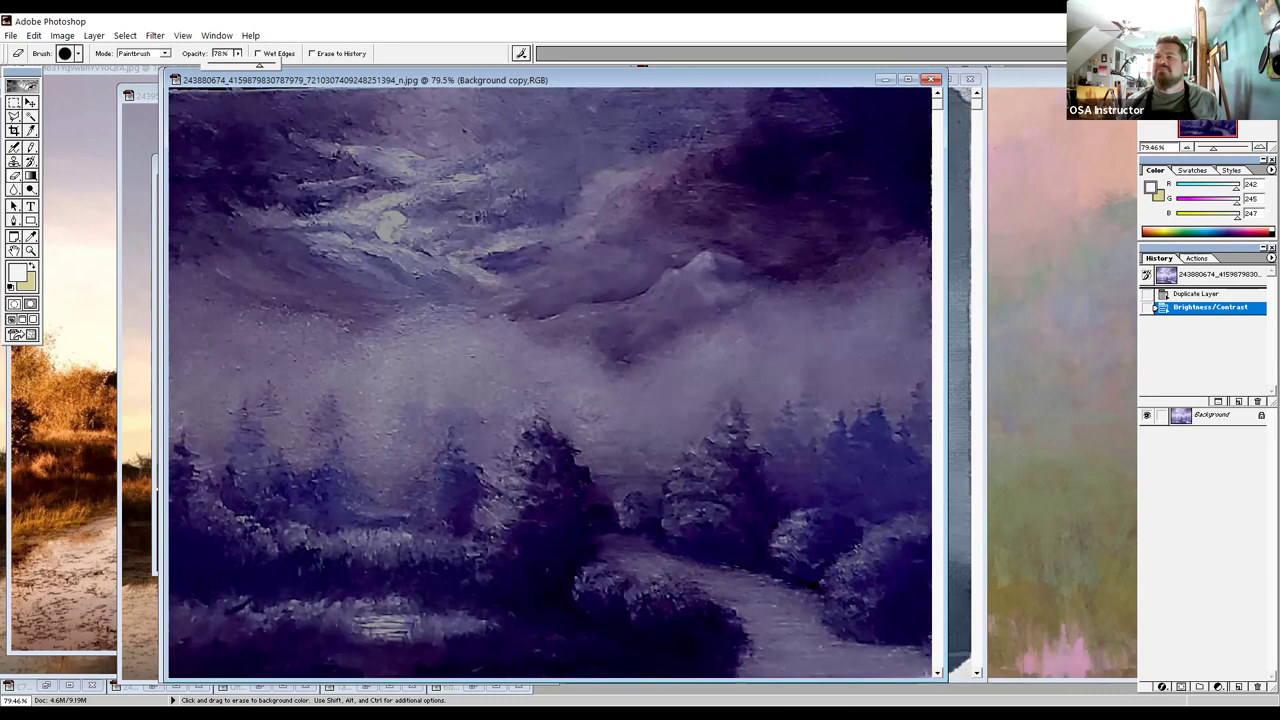
left_click(78, 55)
left_click(90, 125)
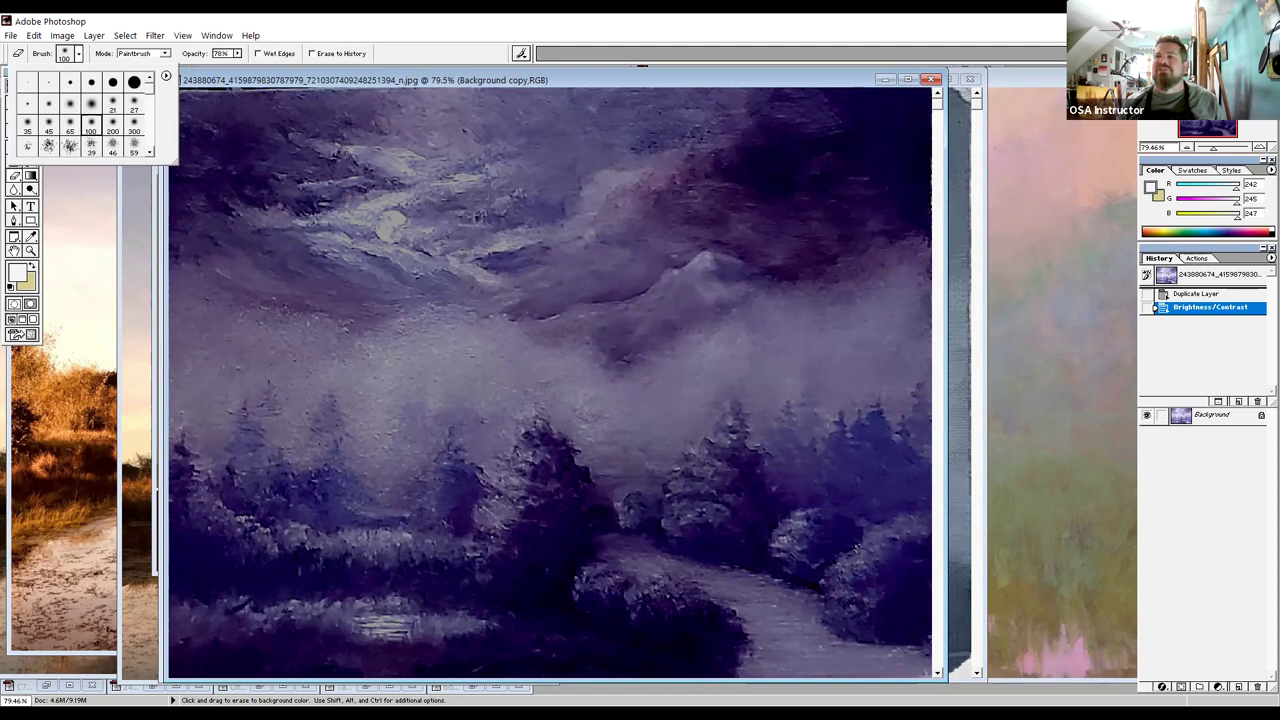
mouse_move(478, 378)
left_mouse_down()
mouse_move(447, 371)
mouse_move(439, 386)
mouse_move(409, 356)
mouse_move(355, 433)
mouse_move(355, 403)
mouse_move(284, 359)
mouse_move(222, 357)
mouse_move(211, 381)
mouse_move(198, 359)
mouse_move(193, 369)
mouse_move(450, 371)
mouse_move(492, 380)
mouse_move(491, 401)
mouse_move(538, 373)
mouse_move(560, 395)
mouse_move(615, 382)
mouse_move(619, 400)
mouse_move(636, 384)
mouse_move(665, 382)
mouse_move(674, 399)
mouse_move(761, 374)
mouse_move(745, 365)
mouse_move(705, 380)
mouse_move(883, 373)
mouse_move(845, 385)
mouse_move(825, 350)
mouse_move(743, 346)
mouse_move(531, 357)
mouse_move(195, 340)
mouse_move(875, 295)
mouse_move(786, 323)
mouse_move(215, 300)
mouse_move(300, 282)
mouse_move(211, 298)
mouse_move(905, 272)
mouse_move(417, 290)
mouse_move(195, 255)
mouse_move(908, 217)
mouse_move(833, 246)
mouse_move(195, 208)
mouse_move(910, 206)
mouse_move(195, 194)
mouse_move(195, 130)
mouse_move(903, 194)
mouse_move(829, 151)
mouse_move(863, 115)
mouse_move(262, 125)
mouse_move(215, 160)
mouse_move(430, 110)
mouse_move(347, 155)
left_mouse_up()
left_click_drag(300, 386, 294, 374)
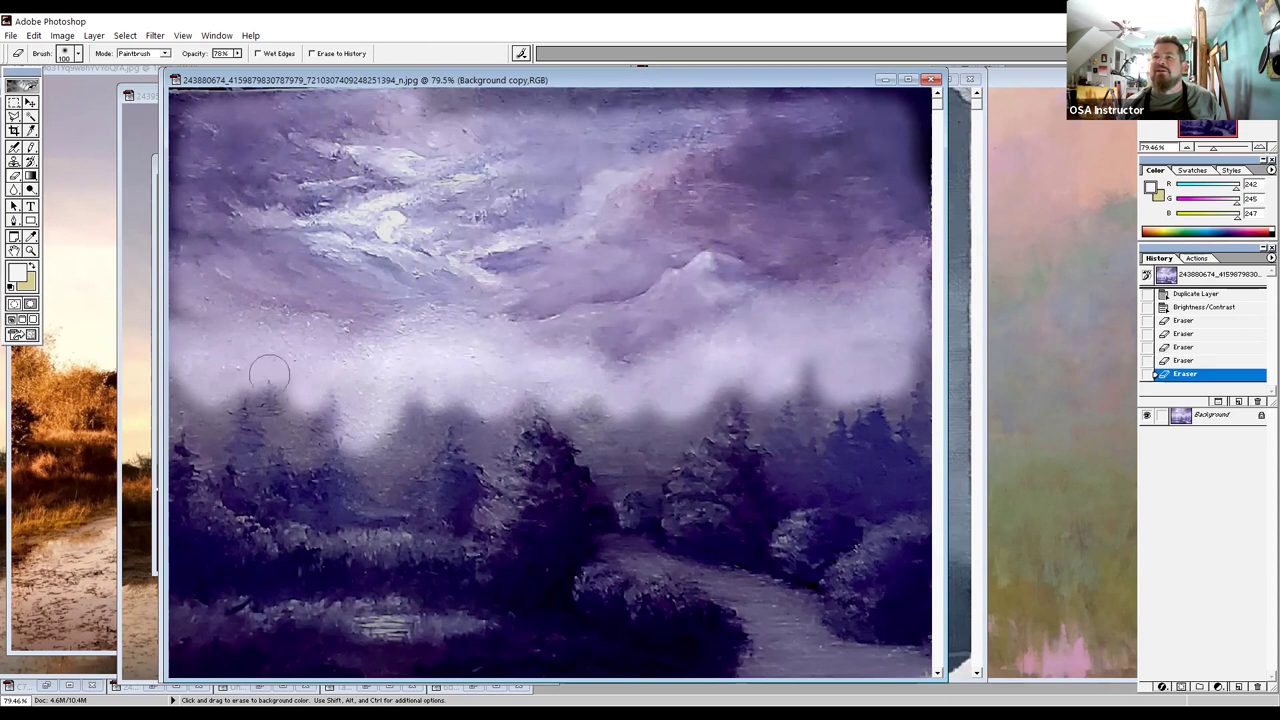
Erase the darkened layer along the fog between the treetops and over the moon's reflection in the pond.
left_click_drag(208, 387, 189, 380)
mouse_move(380, 410)
left_mouse_down()
mouse_move(366, 443)
mouse_move(380, 440)
left_mouse_up()
mouse_move(485, 404)
left_mouse_down()
mouse_move(496, 418)
mouse_move(491, 400)
left_mouse_up()
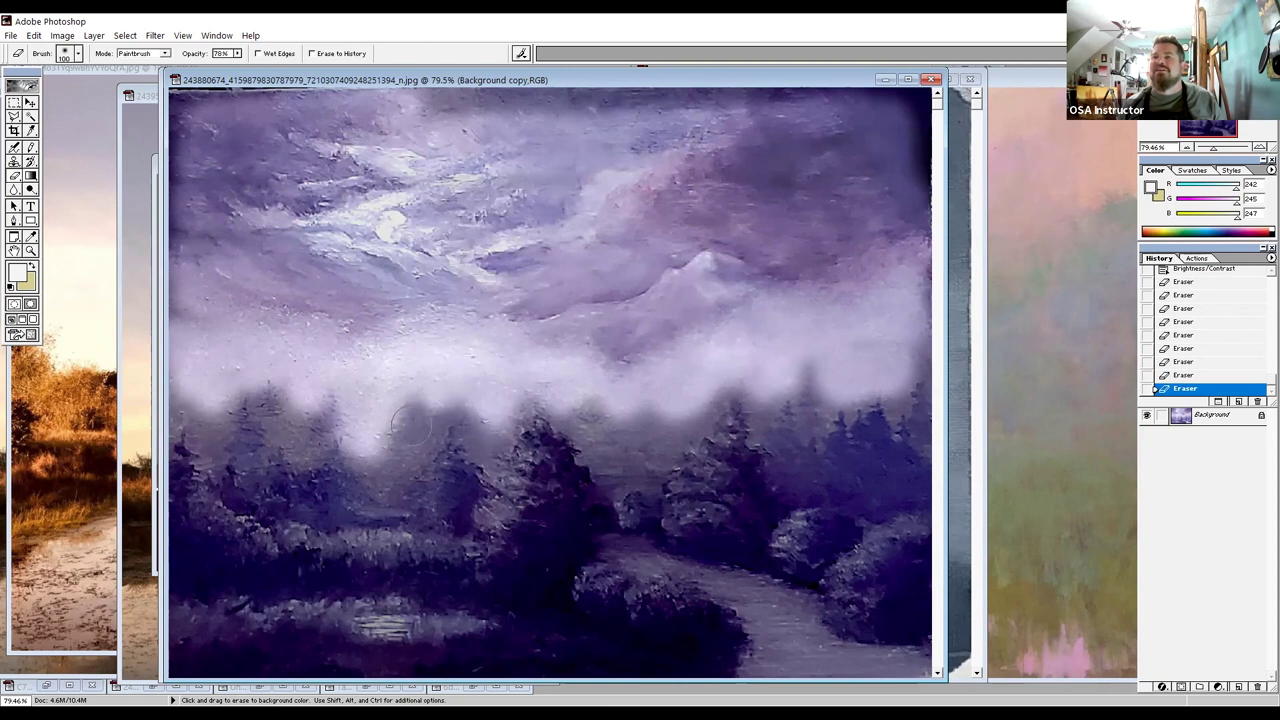
mouse_move(412, 400)
left_mouse_down()
mouse_move(499, 404)
mouse_move(467, 413)
mouse_move(444, 400)
left_mouse_up()
mouse_move(600, 403)
left_mouse_down()
mouse_move(631, 390)
mouse_move(666, 427)
mouse_move(604, 440)
mouse_move(597, 415)
mouse_move(539, 398)
mouse_move(494, 431)
mouse_move(474, 404)
mouse_move(344, 426)
mouse_move(308, 415)
mouse_move(298, 383)
mouse_move(223, 421)
mouse_move(189, 391)
left_mouse_up()
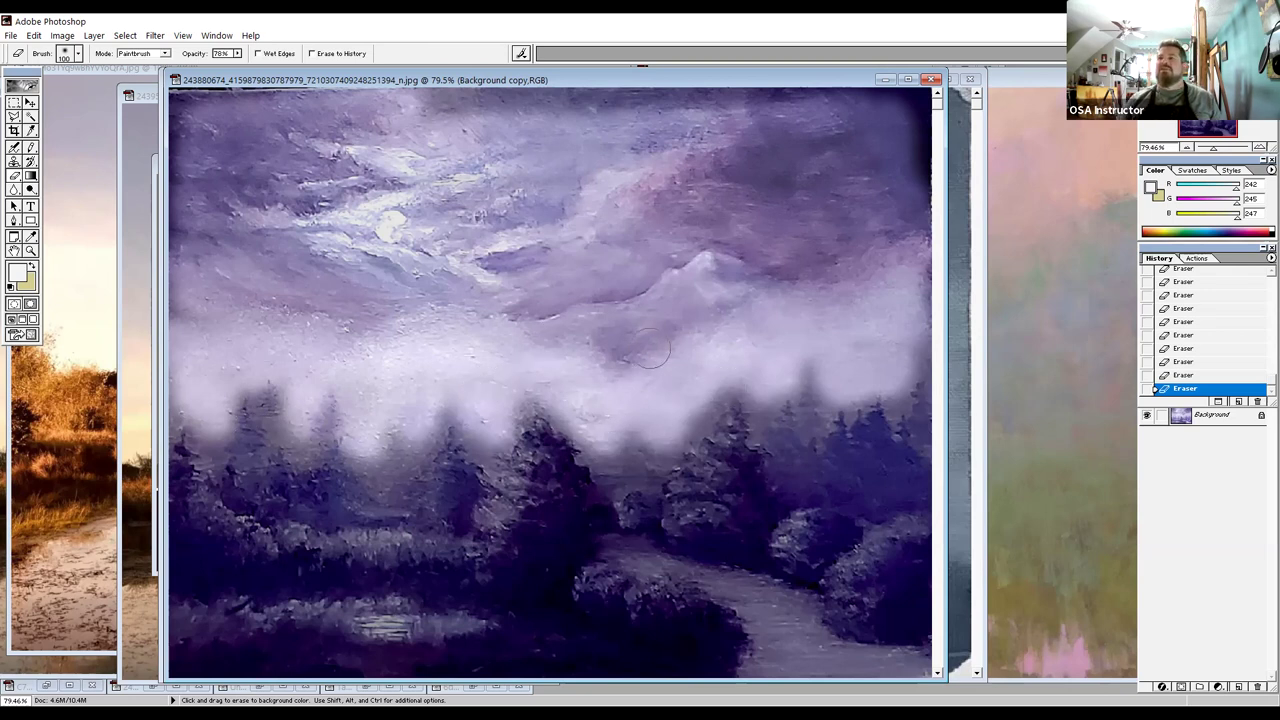
mouse_move(666, 366)
left_mouse_down()
mouse_move(738, 340)
mouse_move(869, 326)
mouse_move(806, 360)
left_mouse_up()
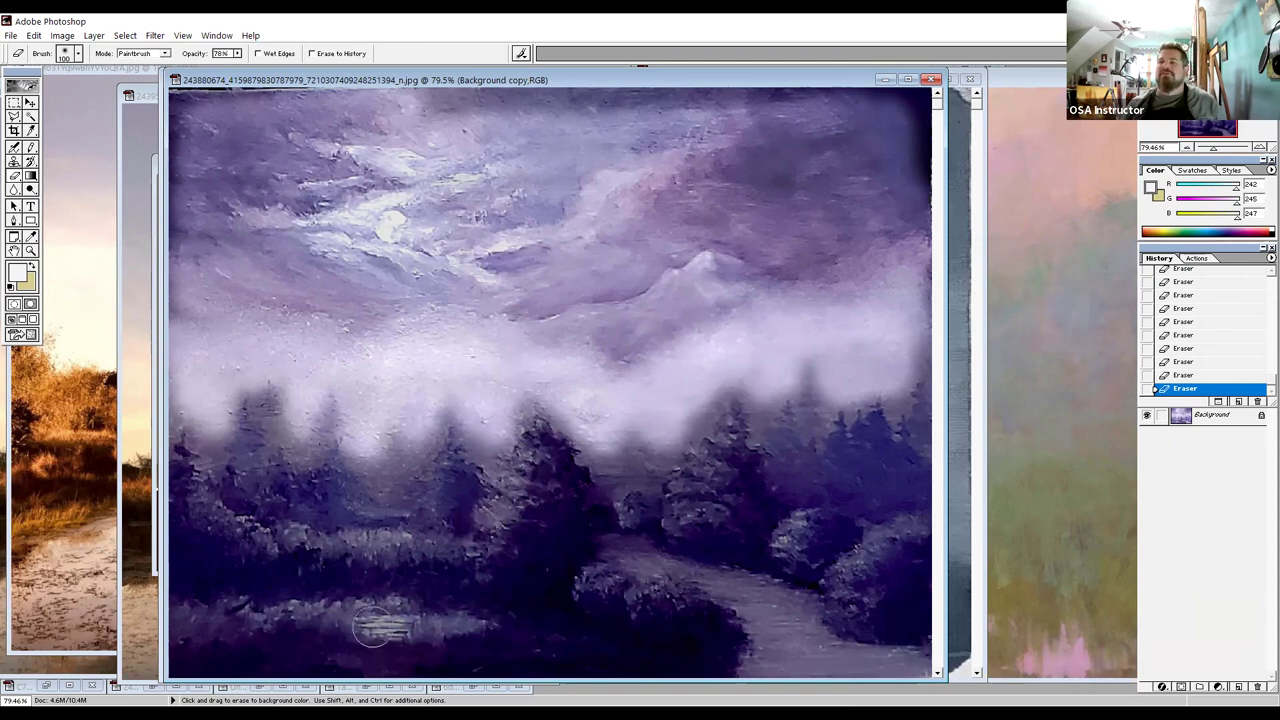
left_click_drag(372, 625, 398, 628)
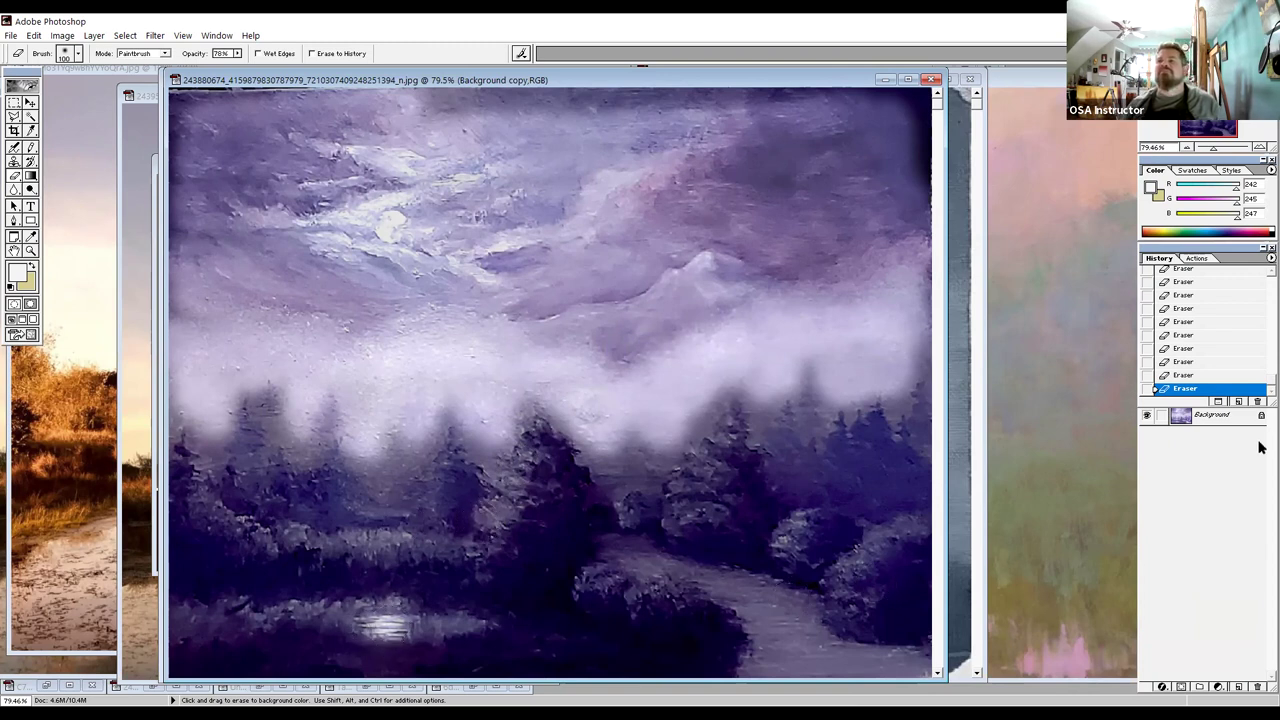
mouse_move(386, 634)
left_mouse_down()
mouse_move(415, 630)
mouse_move(350, 620)
mouse_move(375, 607)
left_mouse_up()
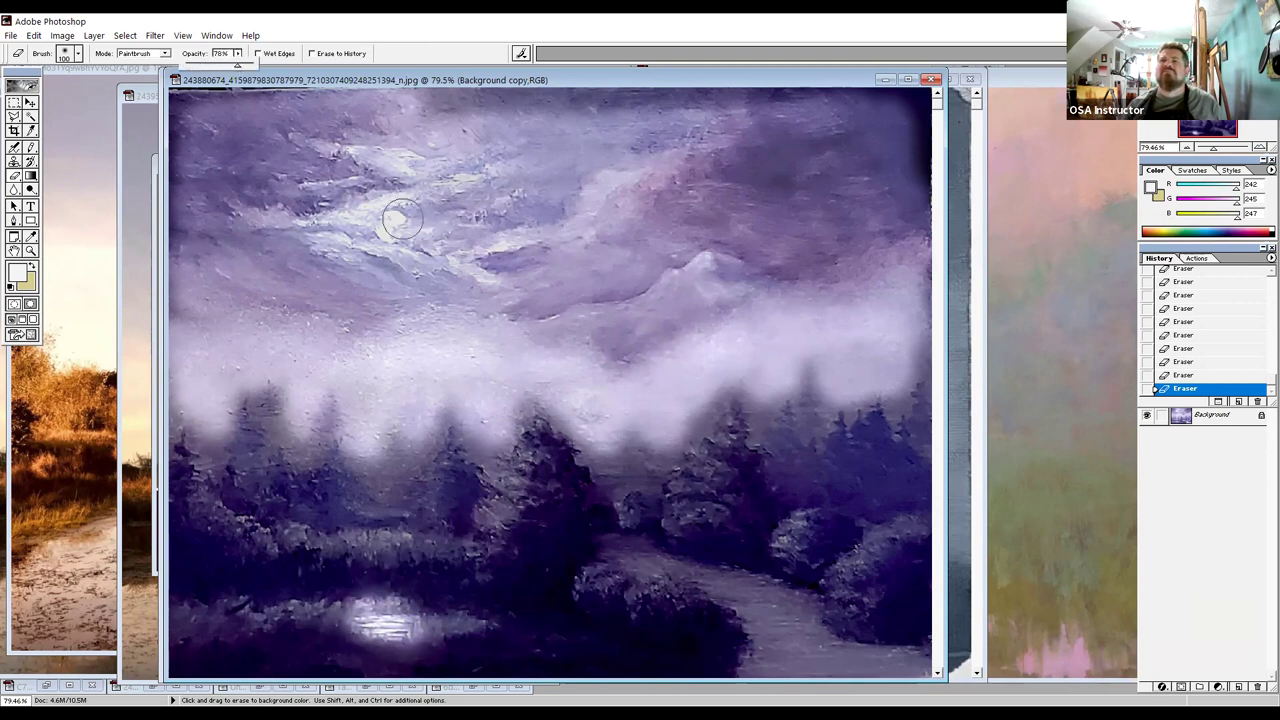
Erase the darkened layer over the moon and, at a lower Eraser opacity, along the treetop fog, and merge the visible layers.
left_click_drag(391, 220, 405, 210)
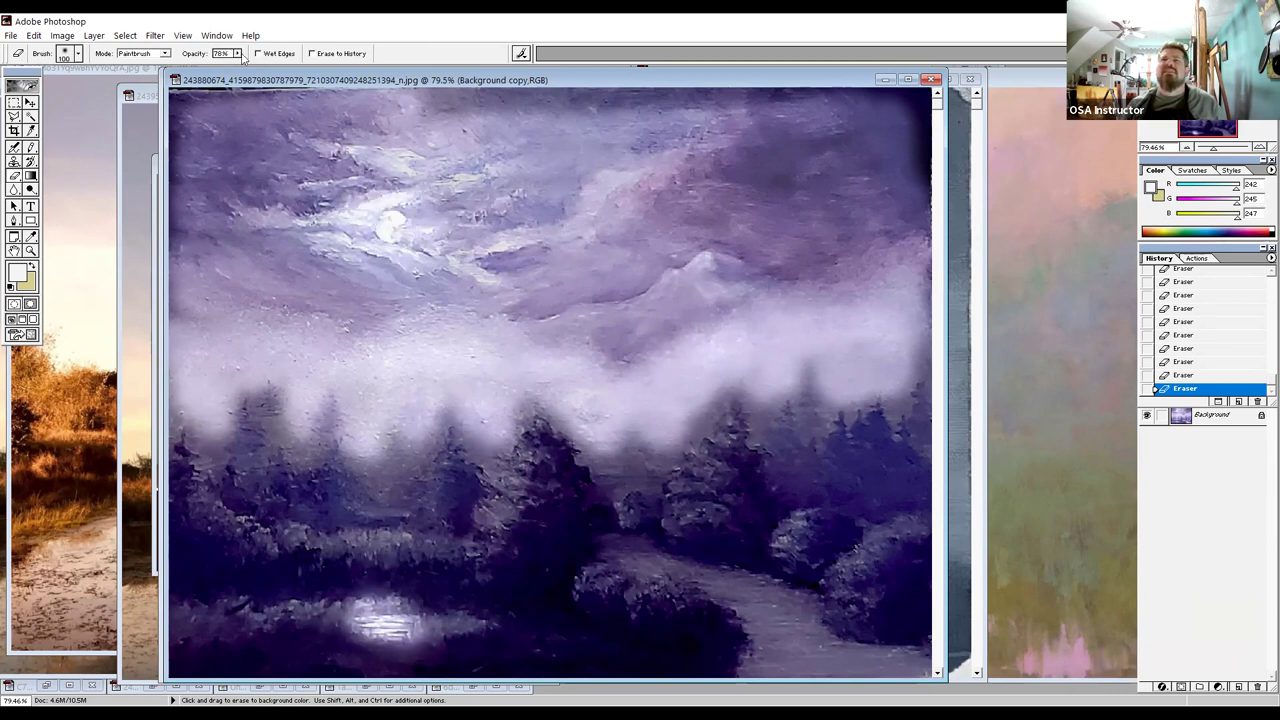
left_click_drag(238, 53, 203, 70)
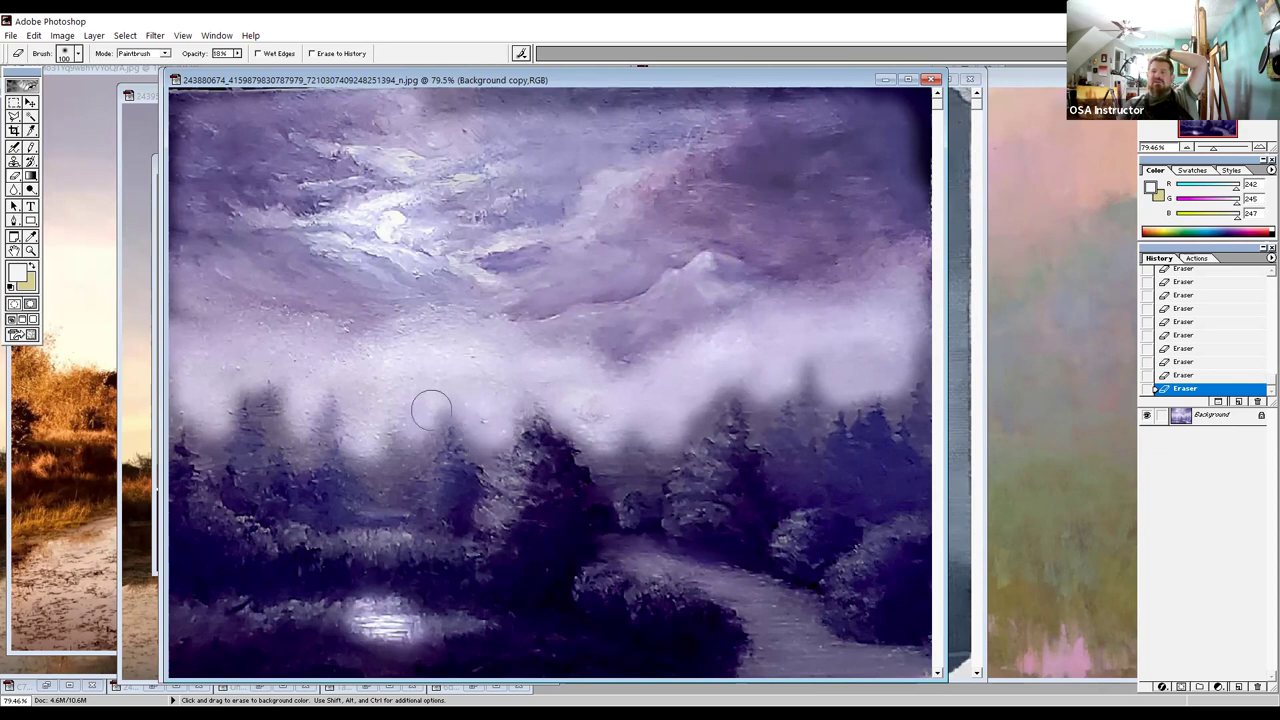
mouse_move(420, 430)
left_mouse_down()
mouse_move(370, 455)
mouse_move(350, 435)
mouse_move(267, 432)
mouse_move(290, 428)
mouse_move(288, 390)
mouse_move(223, 404)
mouse_move(215, 425)
mouse_move(254, 364)
mouse_move(293, 385)
mouse_move(560, 422)
mouse_move(528, 396)
mouse_move(480, 411)
mouse_move(617, 430)
mouse_move(602, 447)
mouse_move(593, 431)
mouse_move(666, 426)
mouse_move(642, 423)
mouse_move(629, 449)
mouse_move(698, 421)
mouse_move(738, 361)
mouse_move(767, 396)
mouse_move(787, 362)
mouse_move(823, 369)
mouse_move(821, 392)
mouse_move(767, 380)
mouse_move(763, 418)
mouse_move(698, 410)
mouse_move(654, 438)
mouse_move(585, 418)
left_mouse_up()
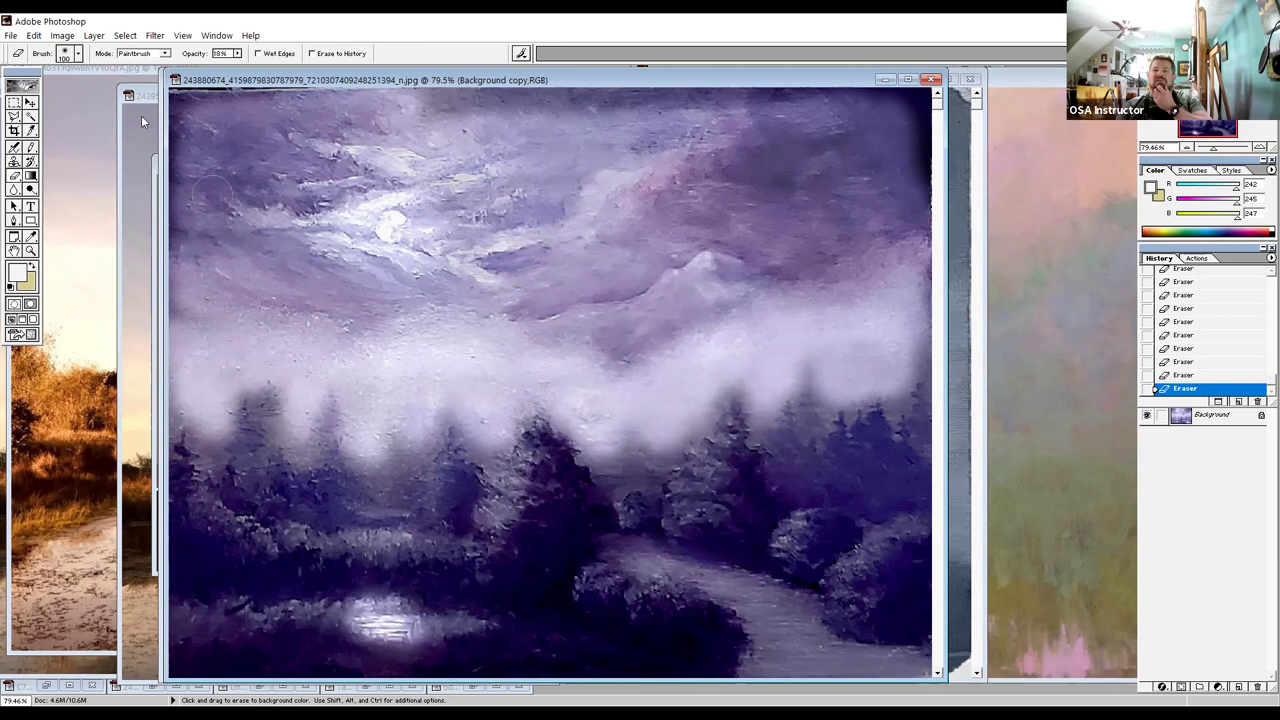
left_click(94, 35)
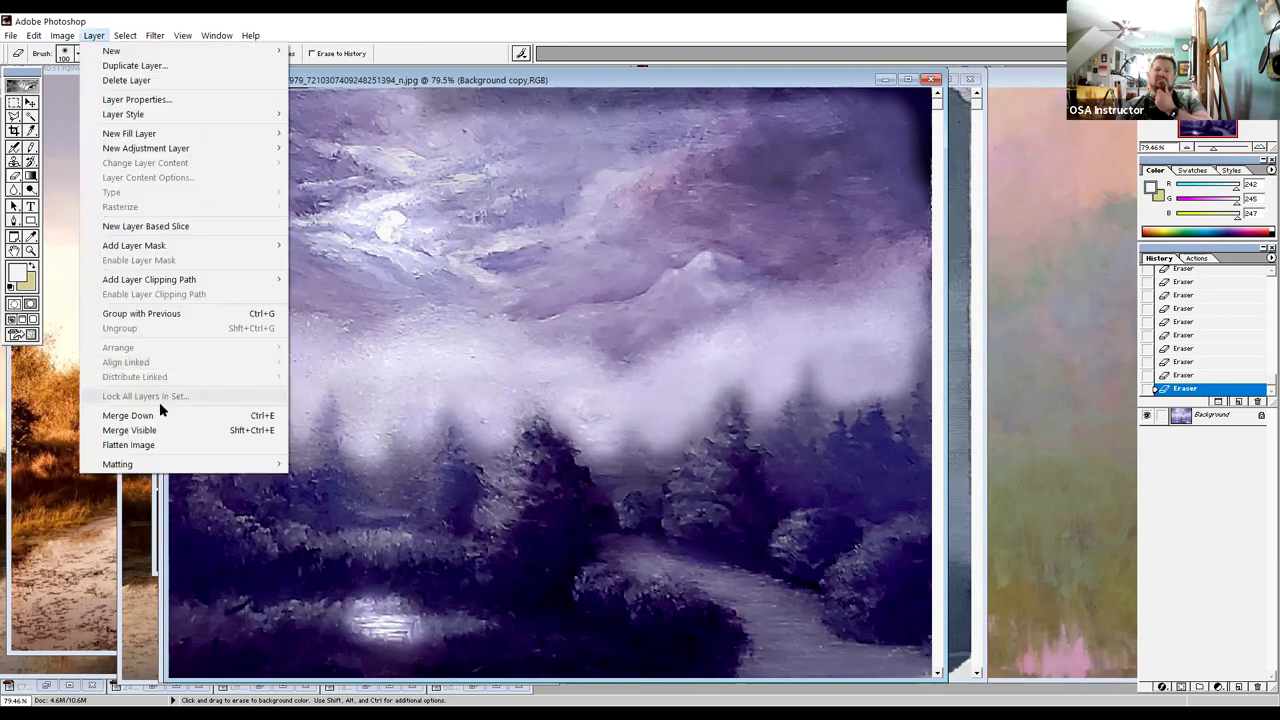
left_click(159, 427)
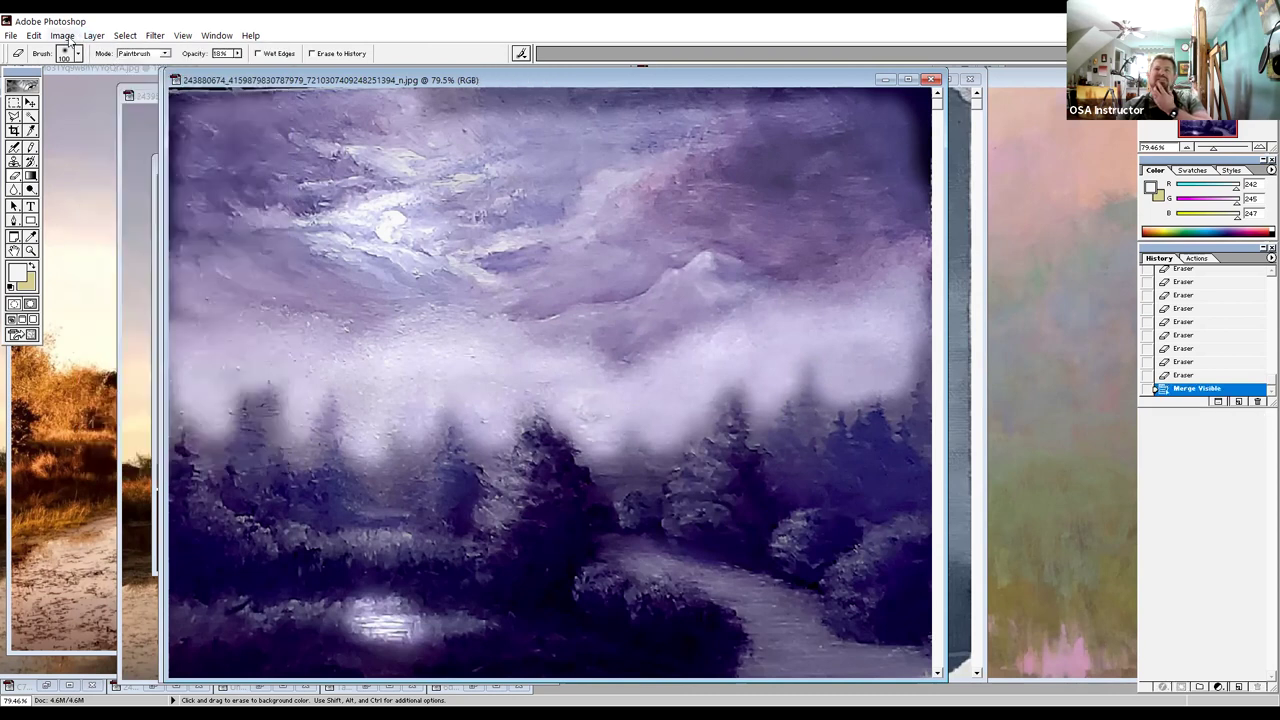
Shift the merged painting's midtones with Color Balance to levels +3, -7 and +11.
left_click(62, 35)
mouse_move(85, 80)
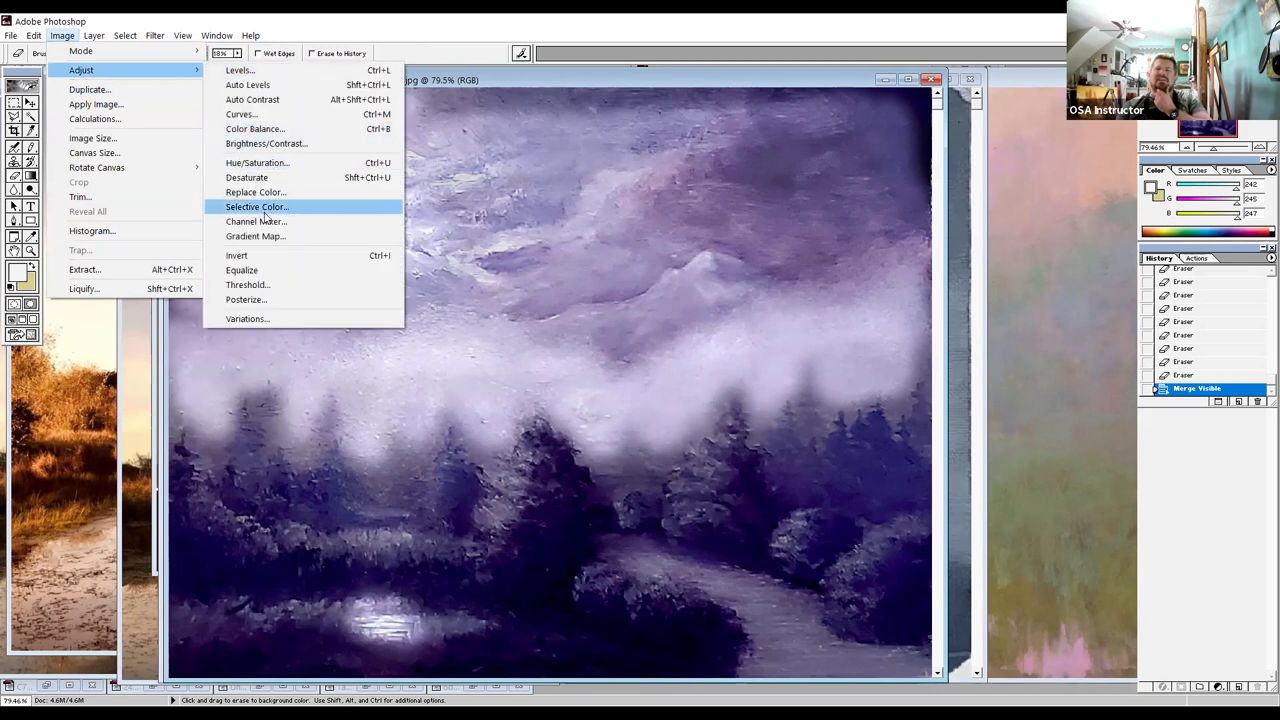
left_click(283, 128)
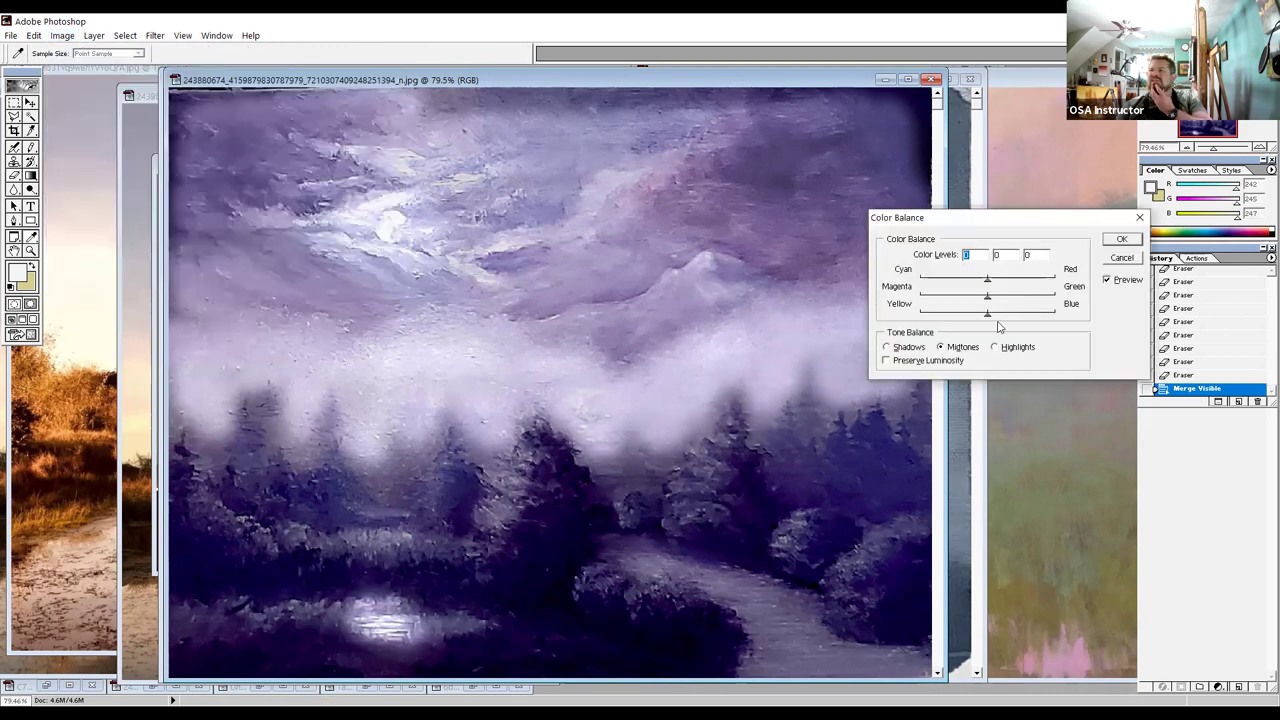
left_click(1005, 347)
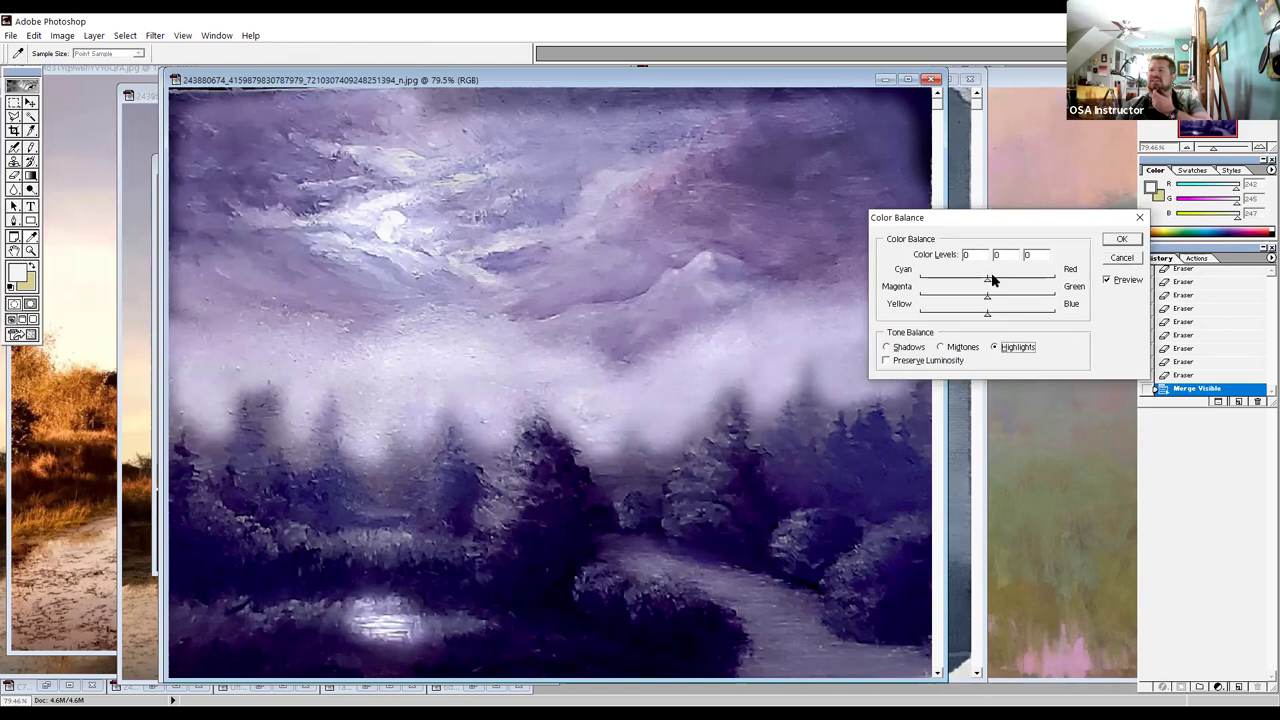
mouse_move(993, 281)
left_mouse_down()
mouse_move(975, 320)
mouse_move(990, 282)
left_mouse_up()
left_click(953, 349)
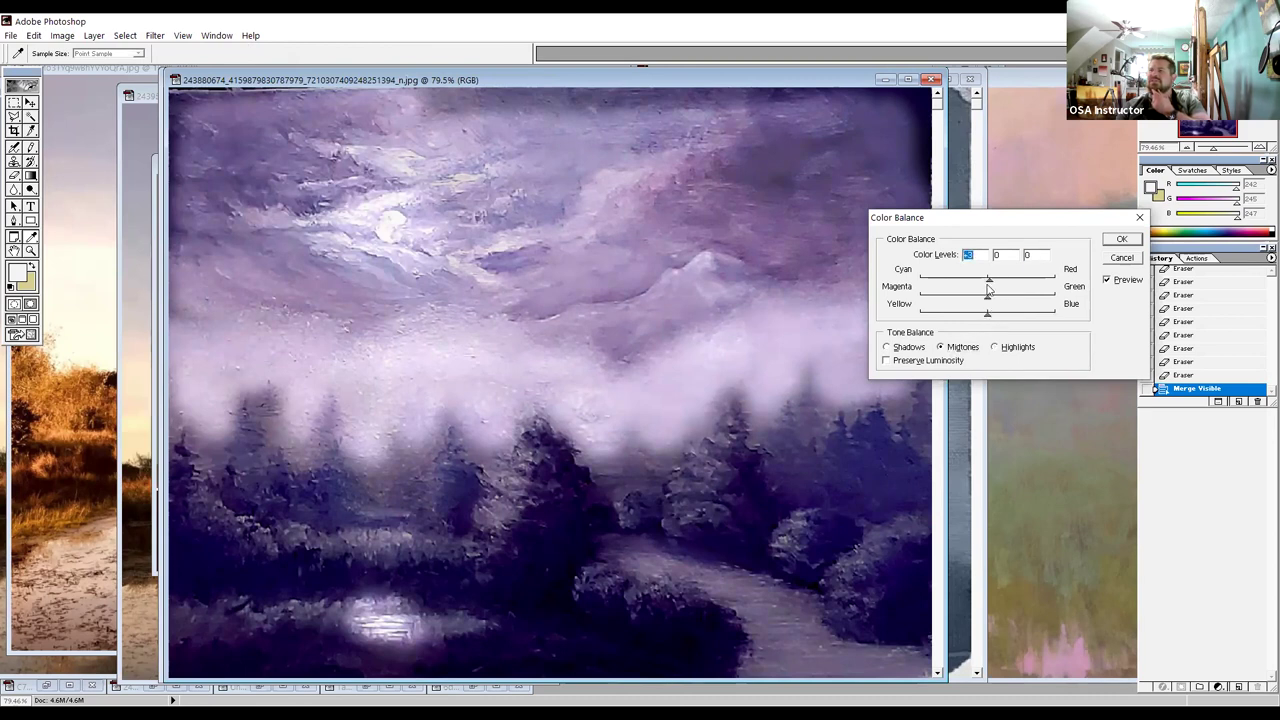
left_click(995, 318)
left_click_drag(988, 296, 975, 298)
left_click(890, 347)
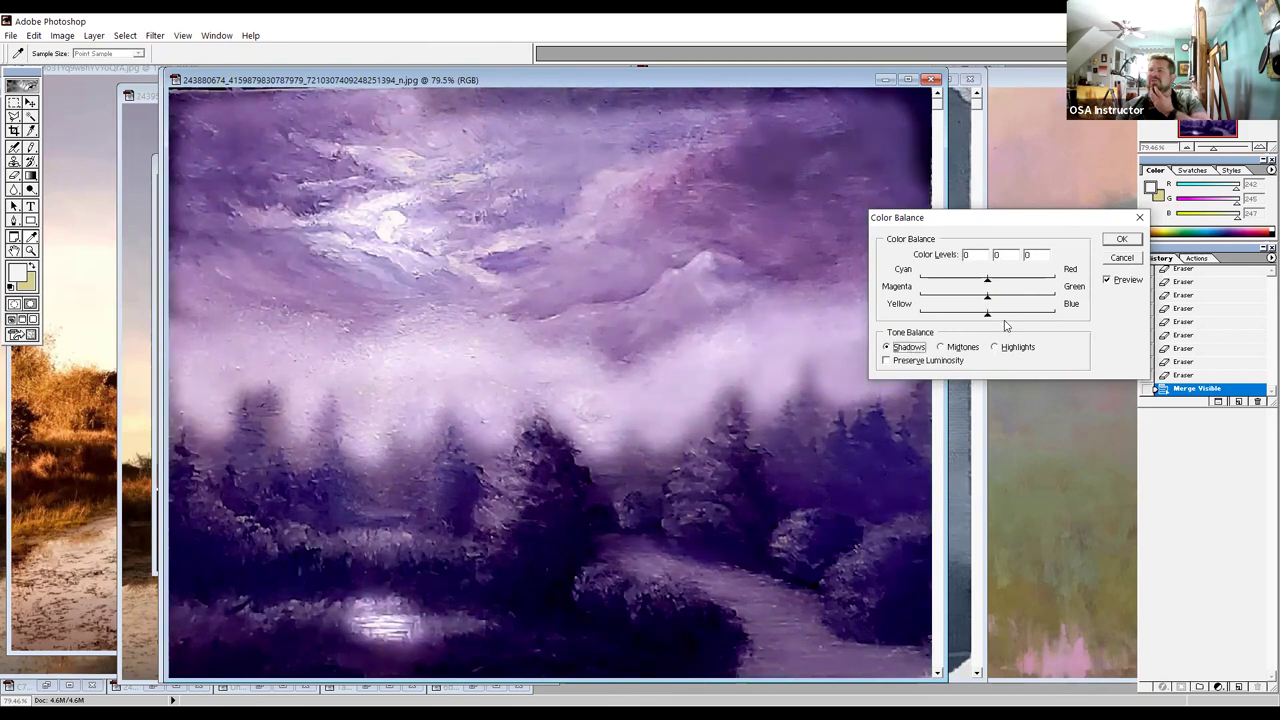
left_click(997, 318)
left_click(960, 348)
left_click_drag(978, 300, 984, 299)
left_click(1116, 242)
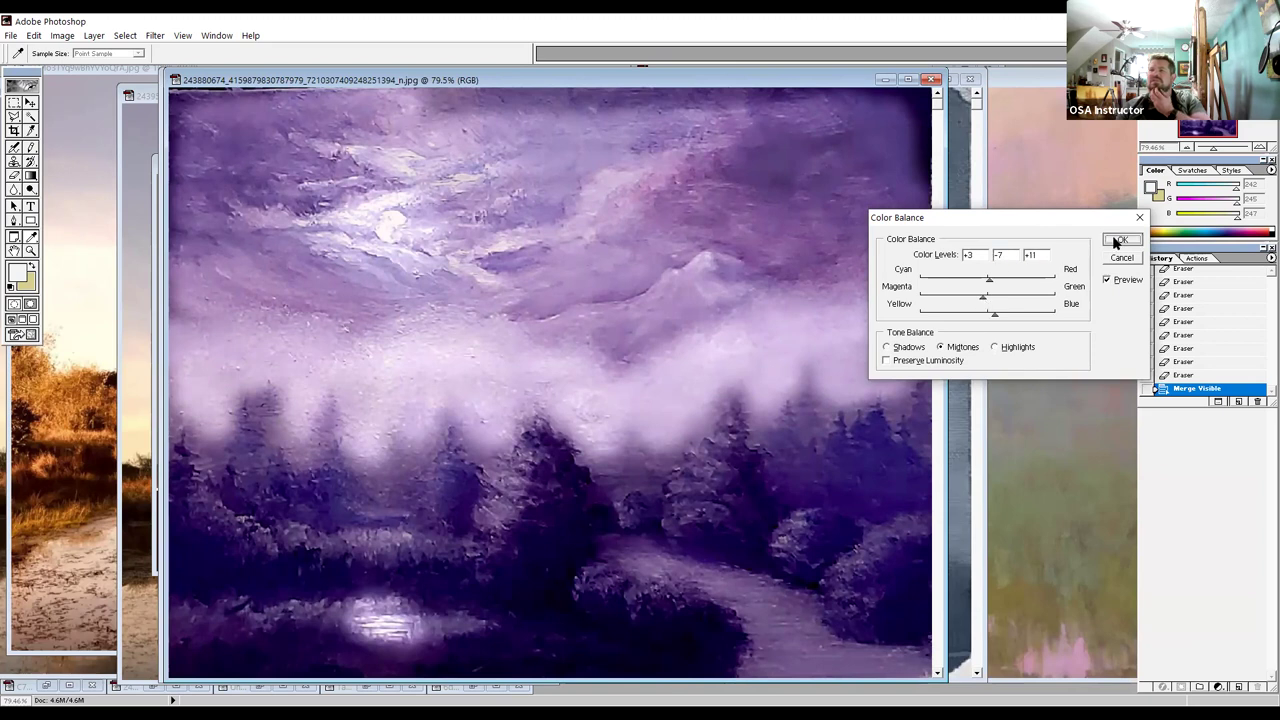
Dab the Eraser once on the fog above the treetops, and compare the earliest listed history state with the latest one.
key("e")
left_click(446, 402)
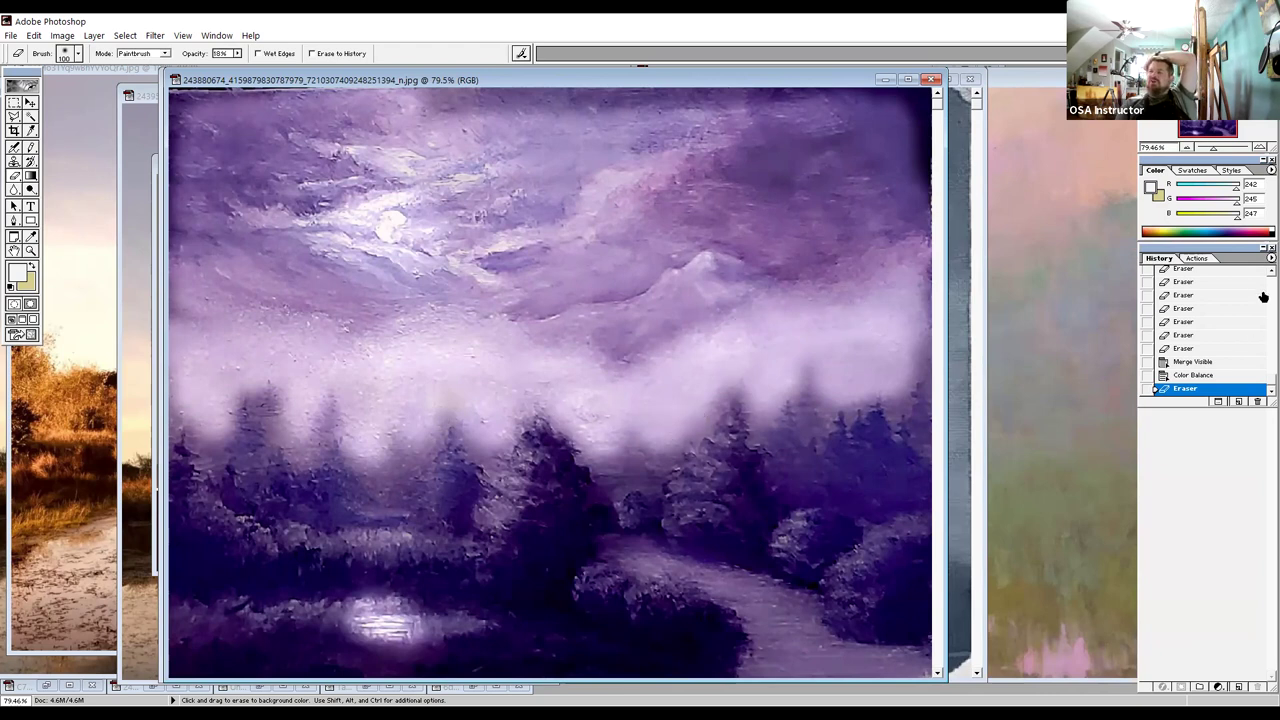
scroll(1259, 278, "up", 5)
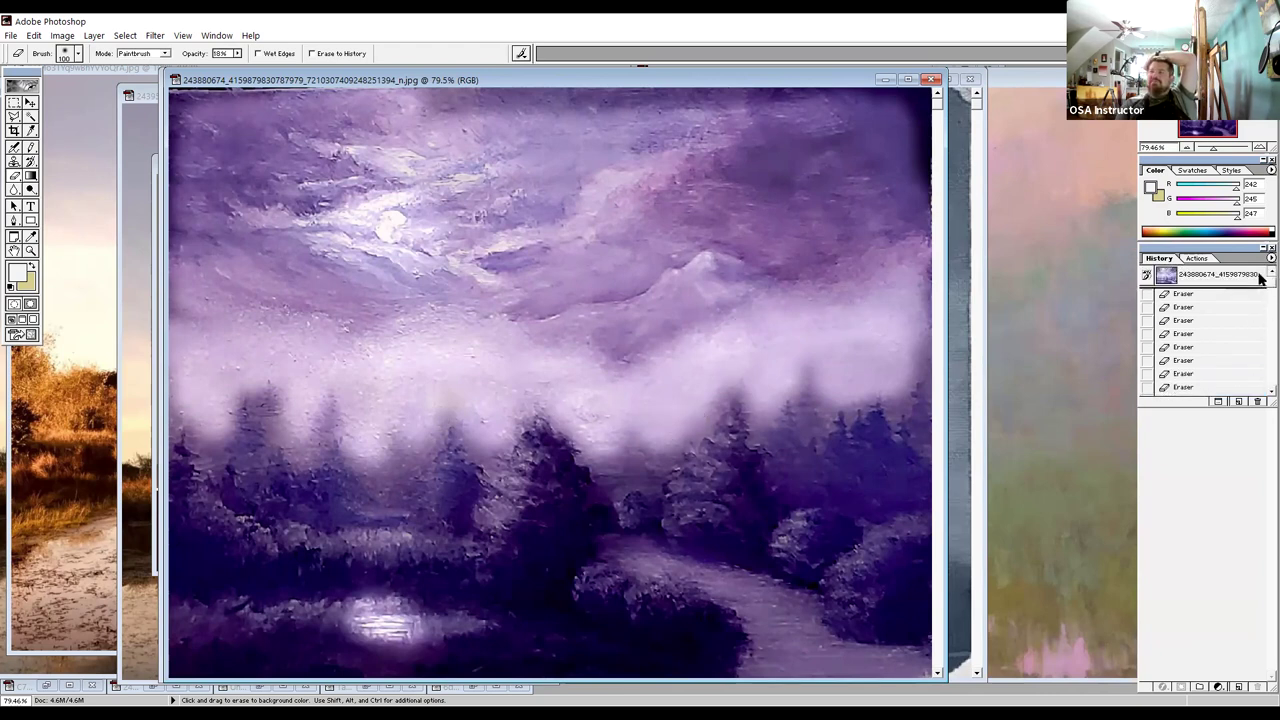
left_click(1227, 296)
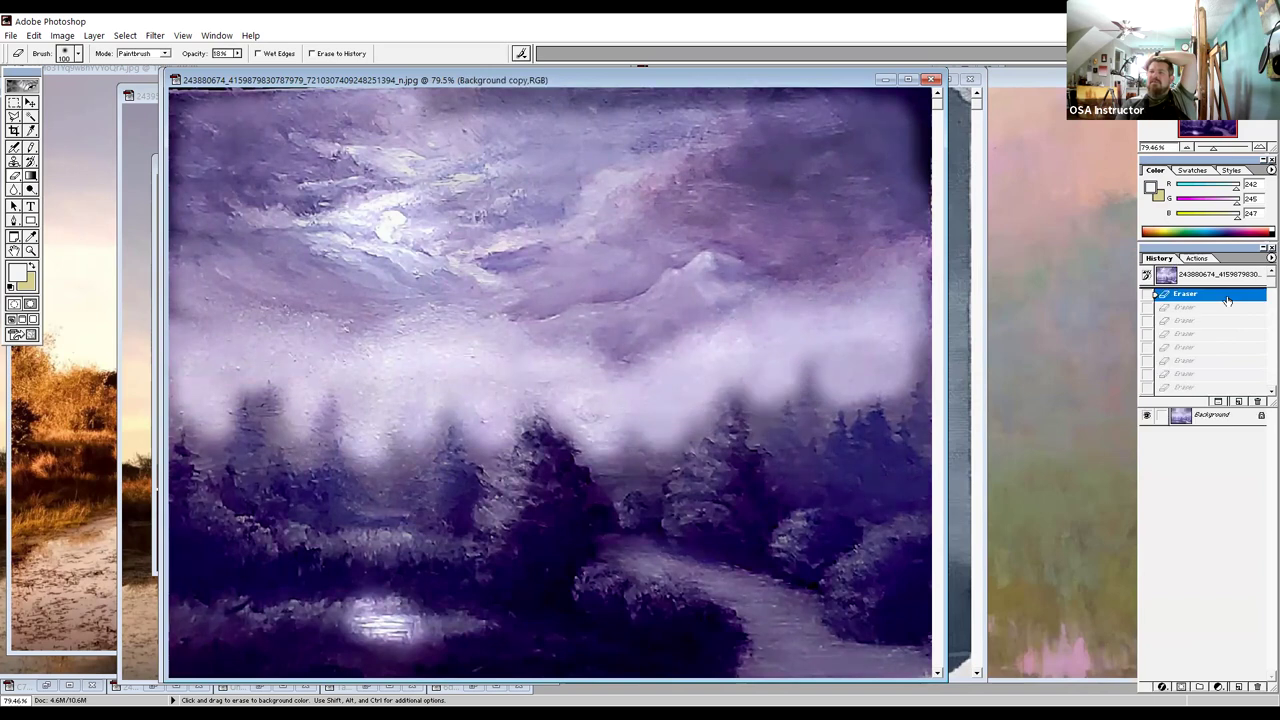
scroll(1260, 330, "down", 5)
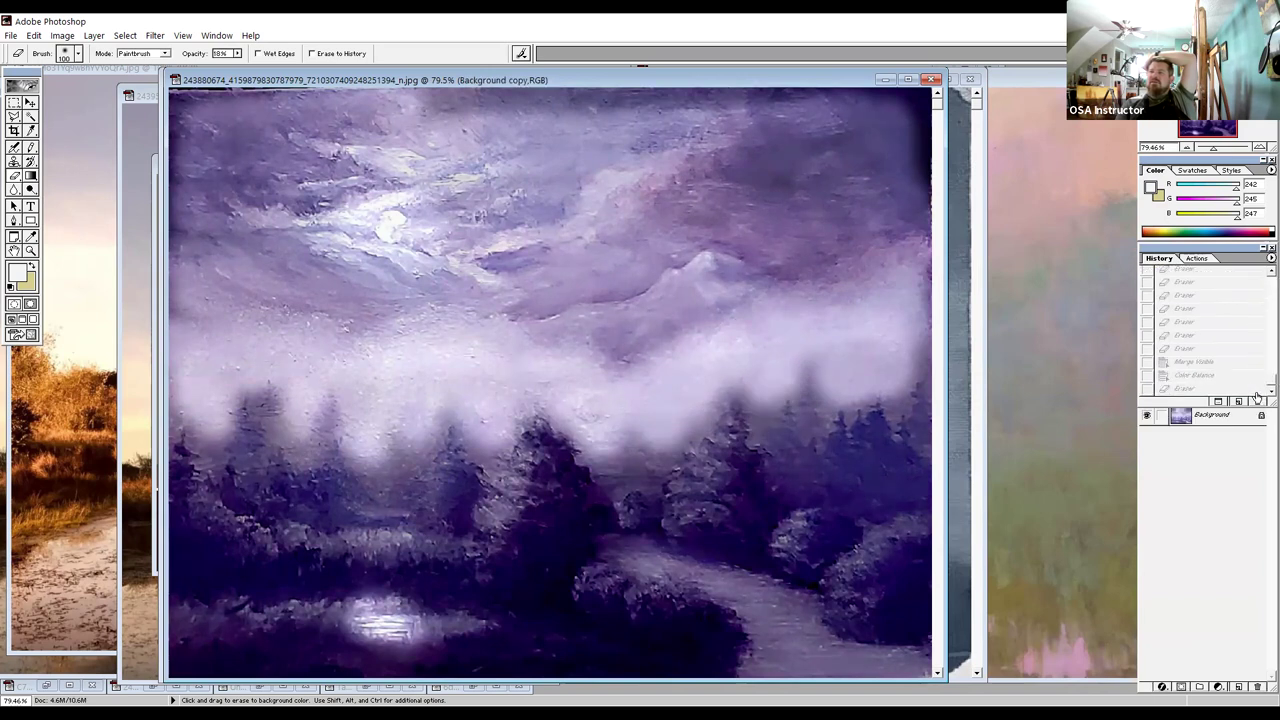
left_click(1237, 389)
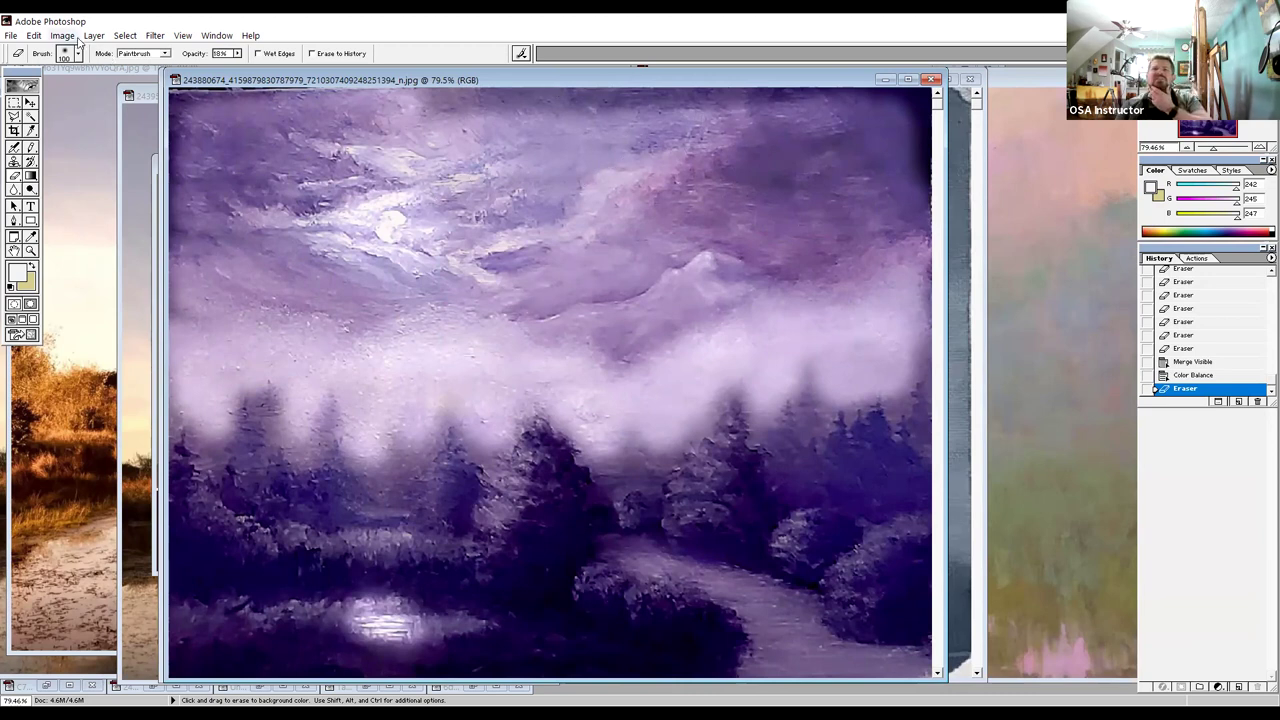
Save the darkened painting as a Maximum-quality JPEG copy with "dark" in its file name, and place the reopened original beside it.
left_click(11, 35)
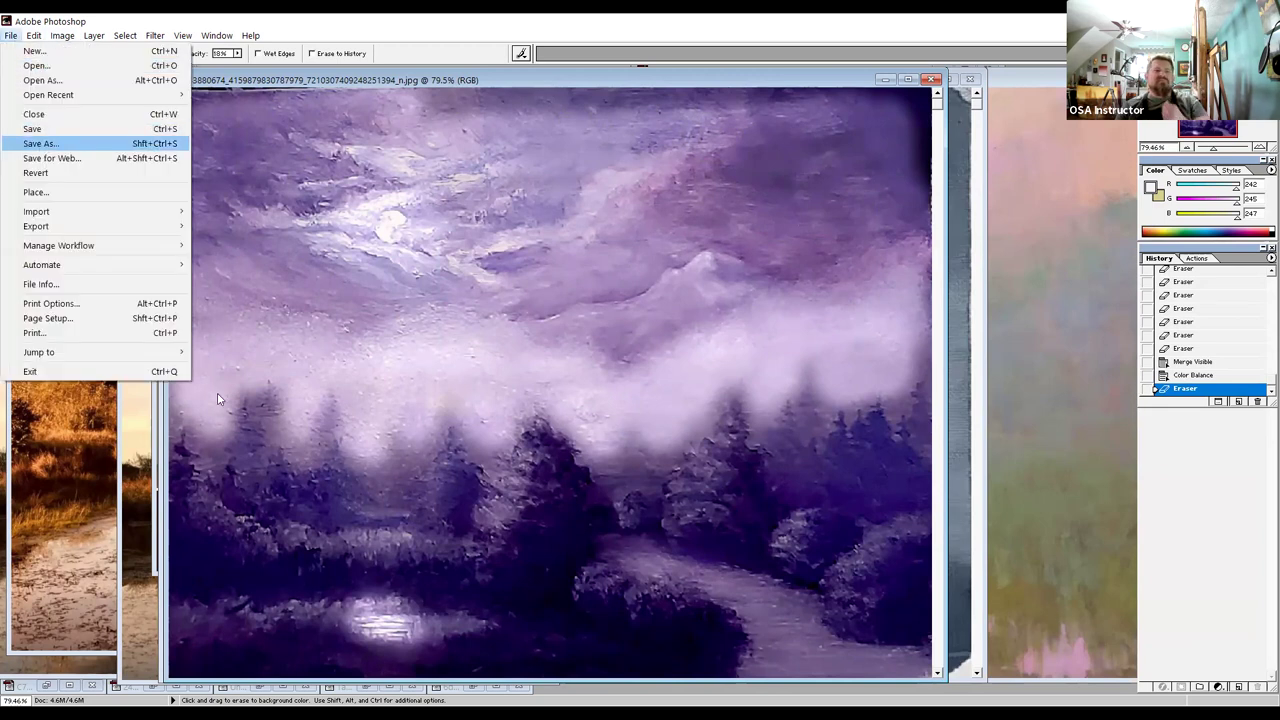
key("Return")
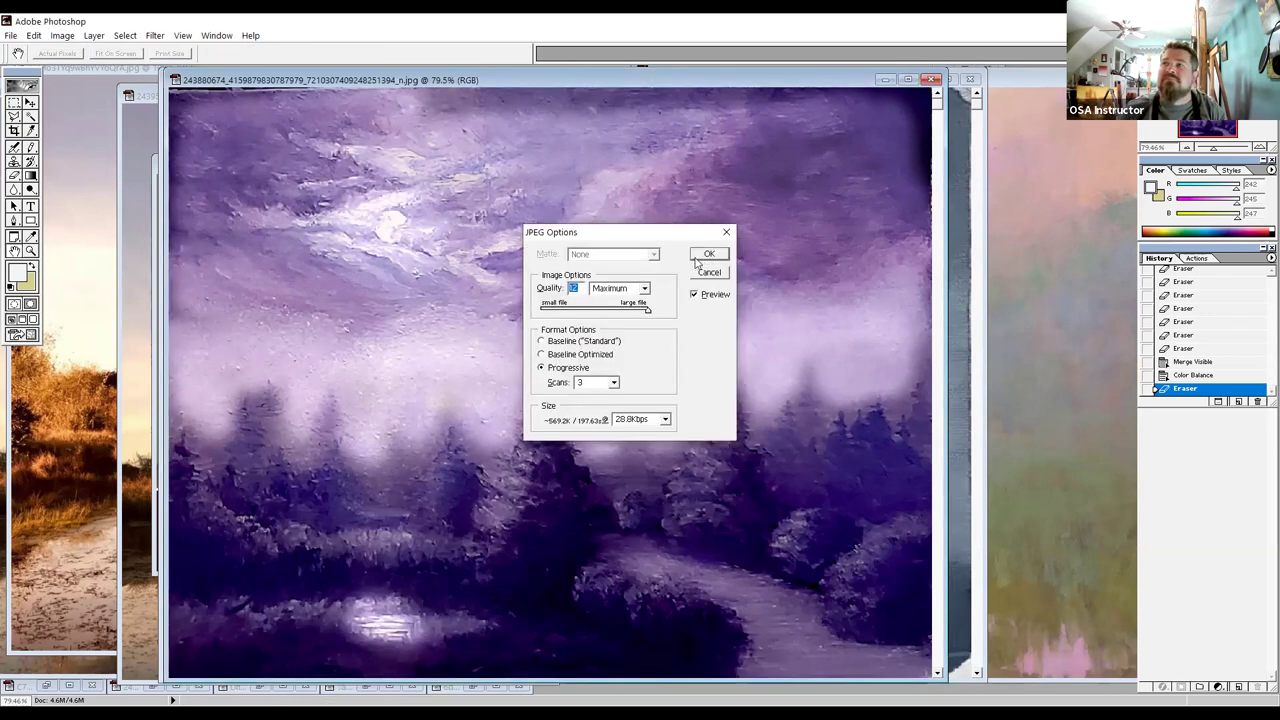
key("Return")
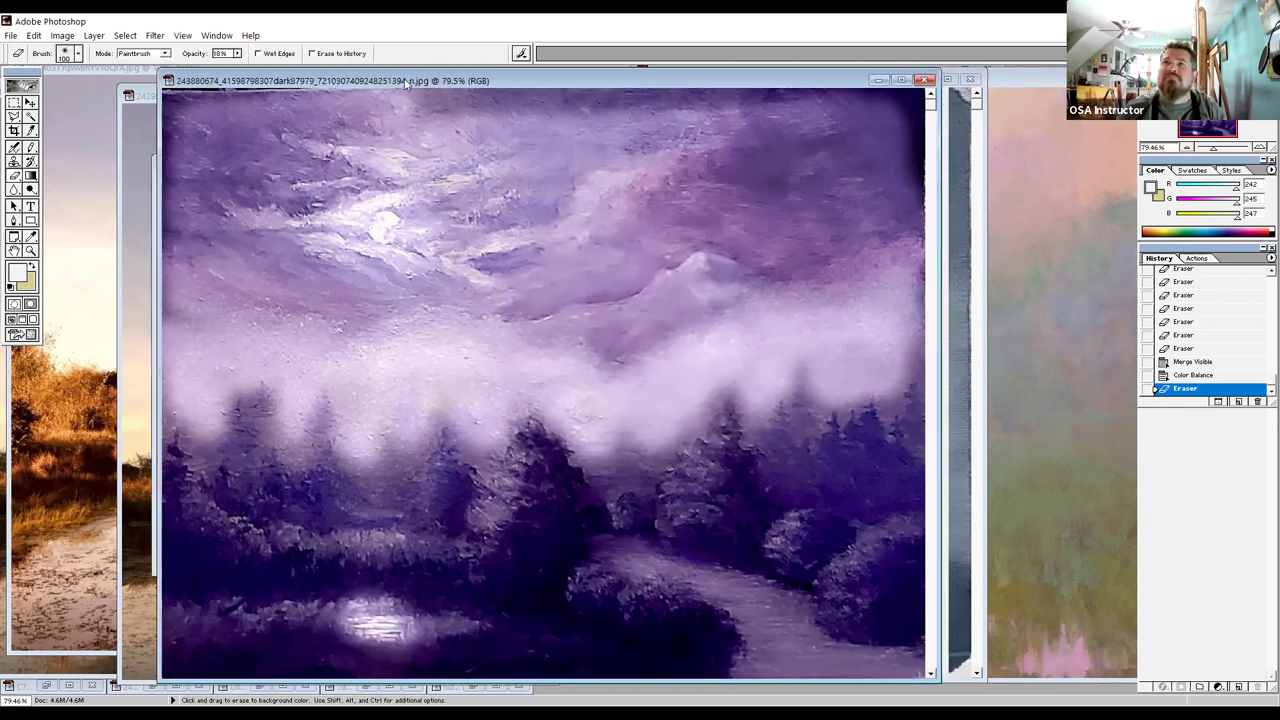
left_click_drag(405, 83, 290, 78)
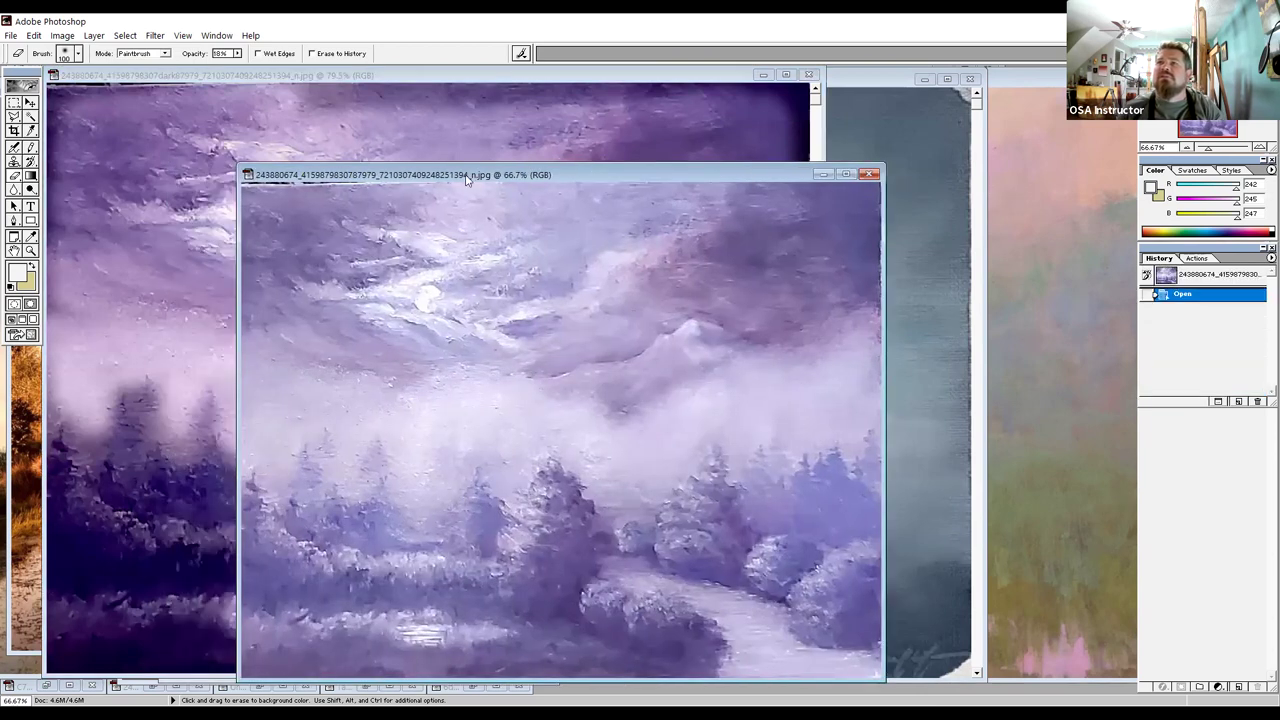
left_click_drag(473, 180, 938, 123)
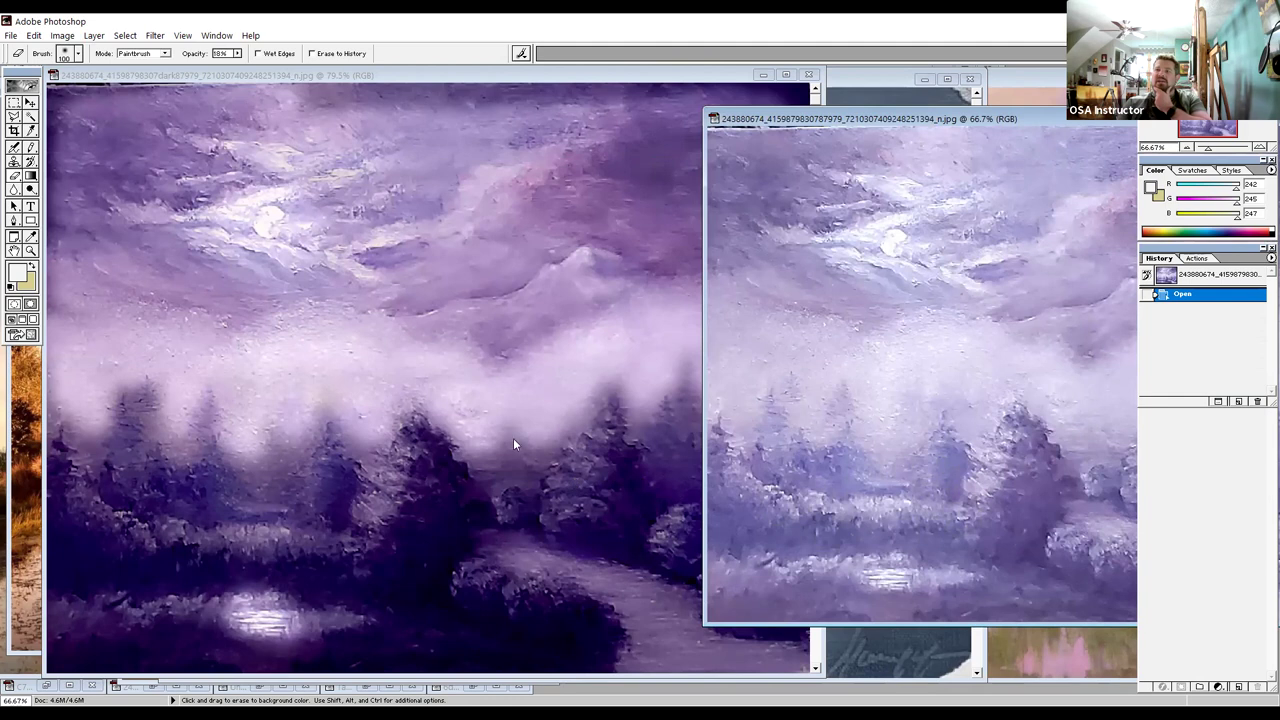
Lighten and soften the darkened copy with Brightness/Contrast at brightness +39 and contrast -33.
left_click(331, 77)
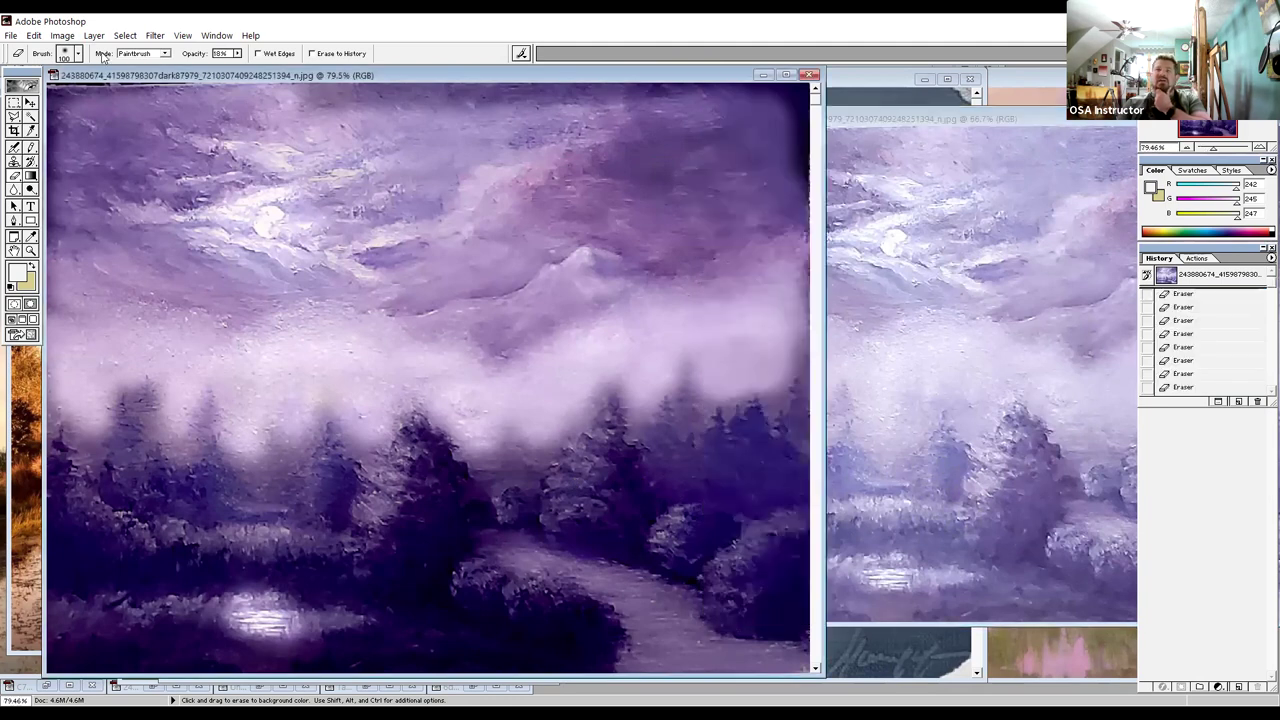
left_click(65, 36)
mouse_move(85, 70)
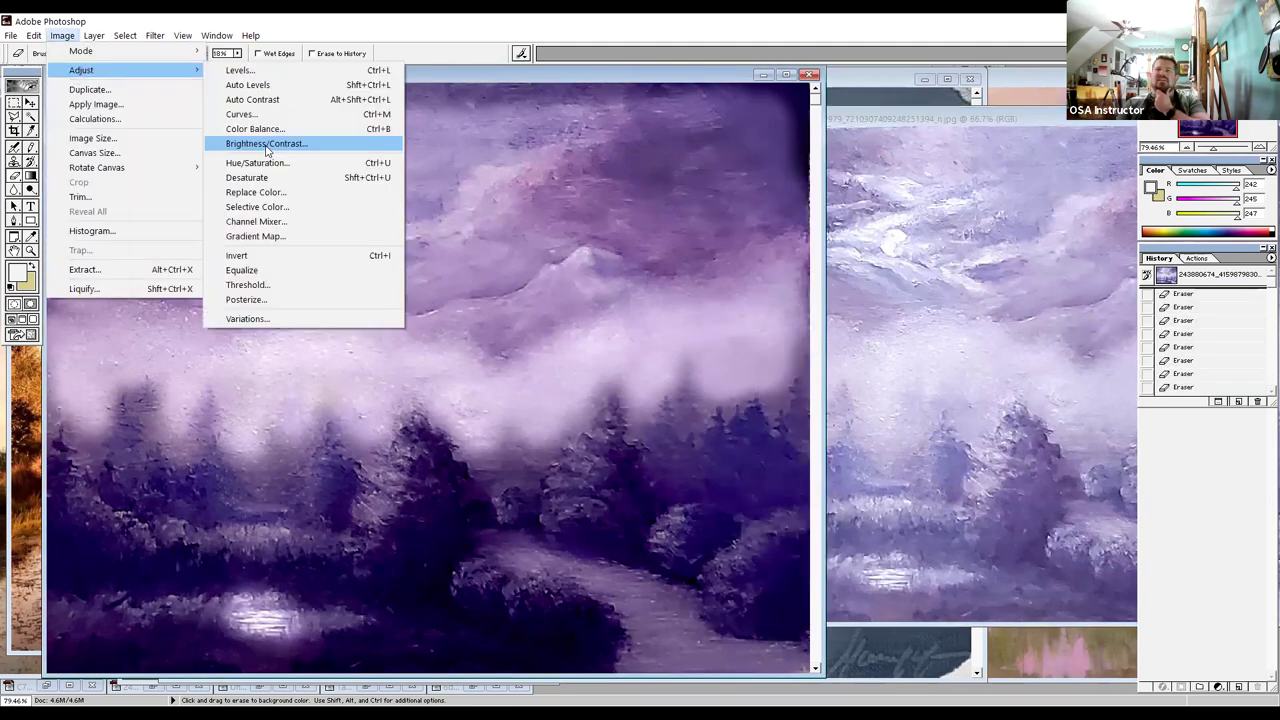
left_click(267, 144)
mouse_move(937, 226)
left_mouse_down()
mouse_move(951, 228)
mouse_move(903, 259)
left_mouse_up()
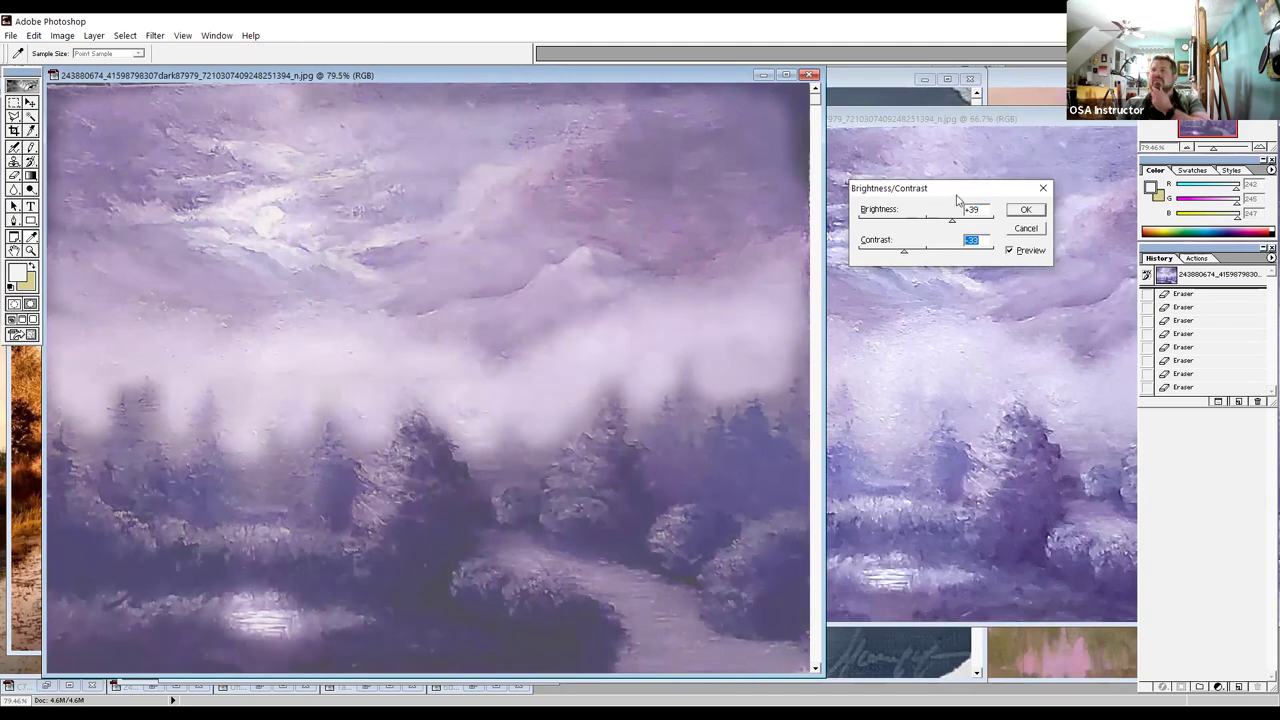
left_click(1014, 212)
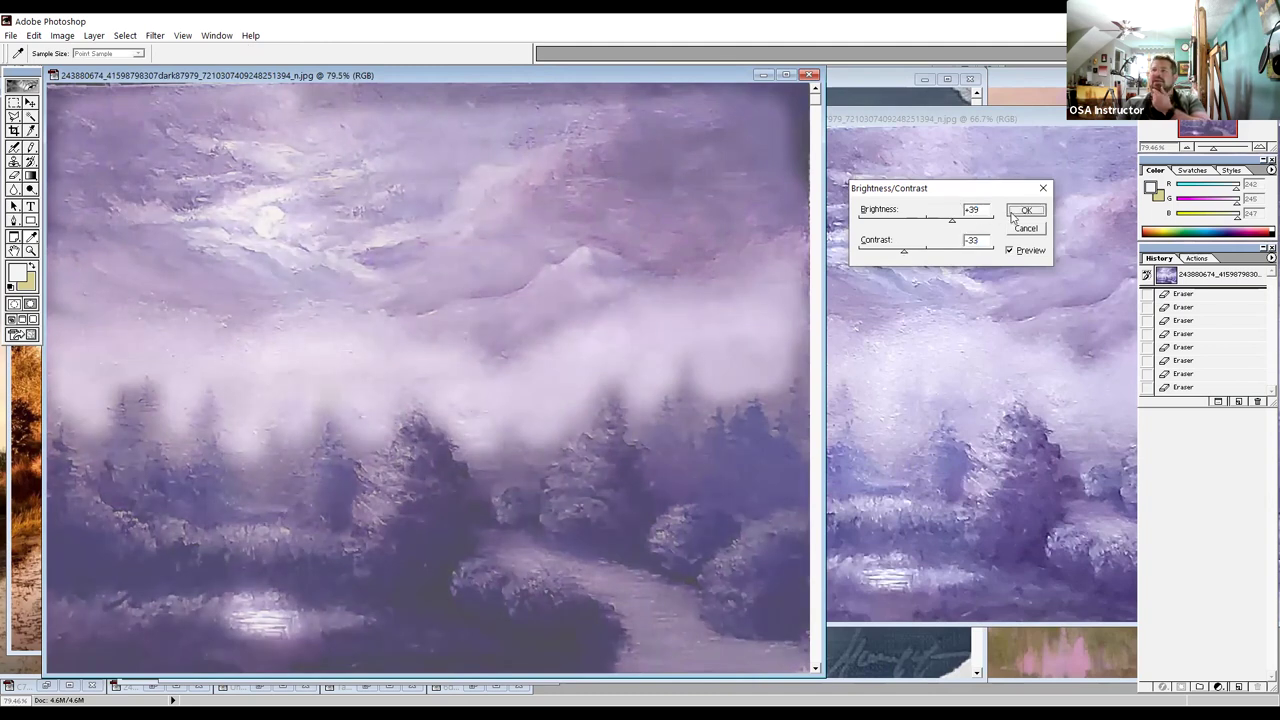
Compare the adjusted copy with the original moonlit painting by bringing each to the front and moving the original closer.
left_click(960, 118)
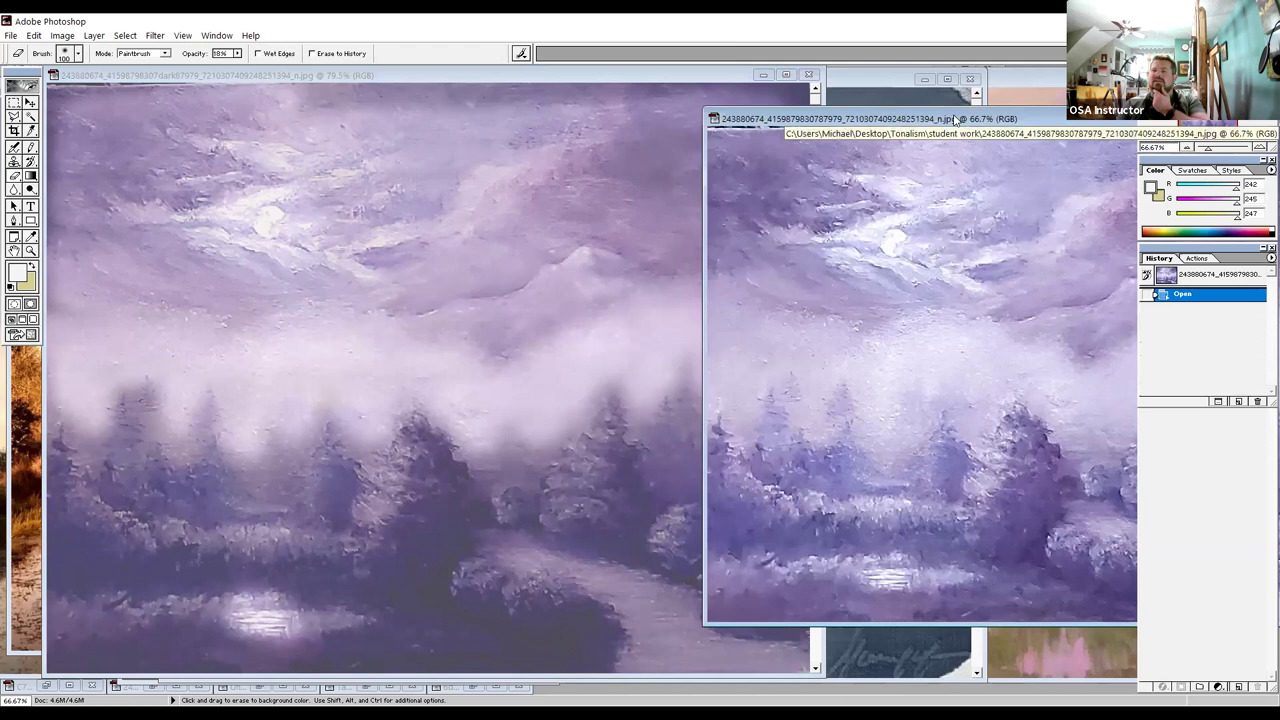
left_click_drag(955, 118, 807, 116)
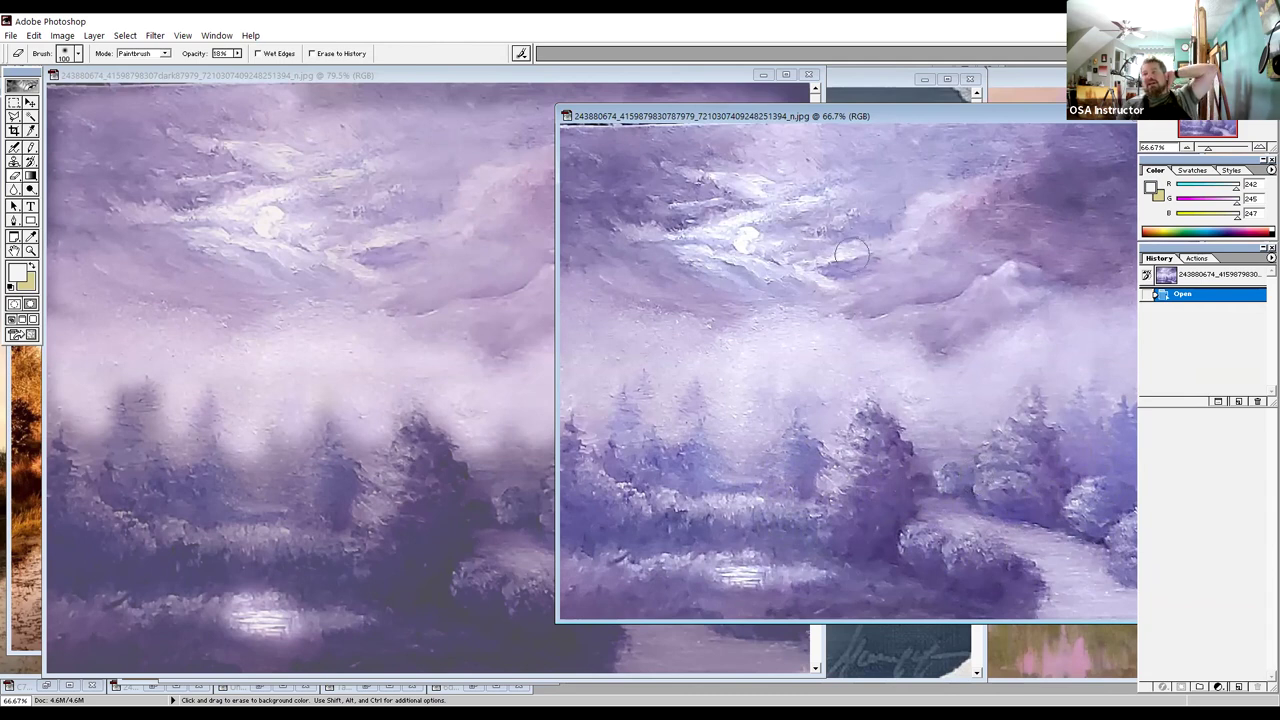
left_click(352, 77)
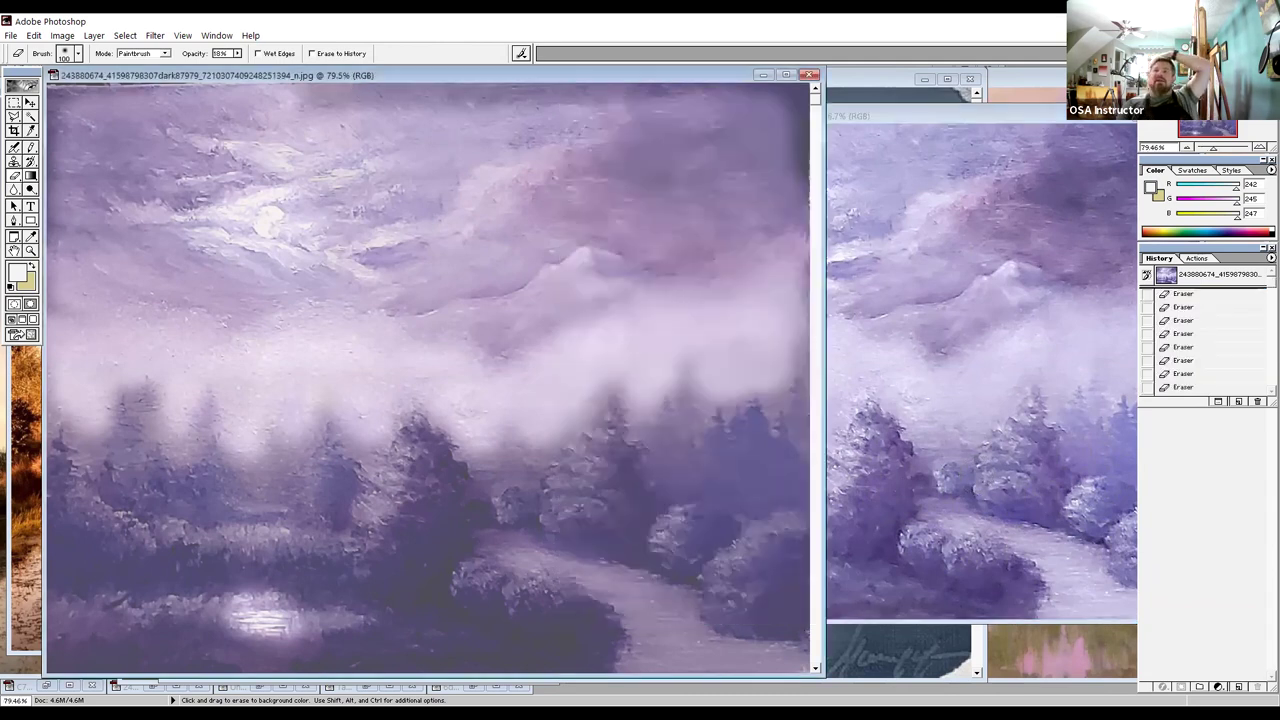
left_click(972, 116)
left_click_drag(958, 116, 685, 107)
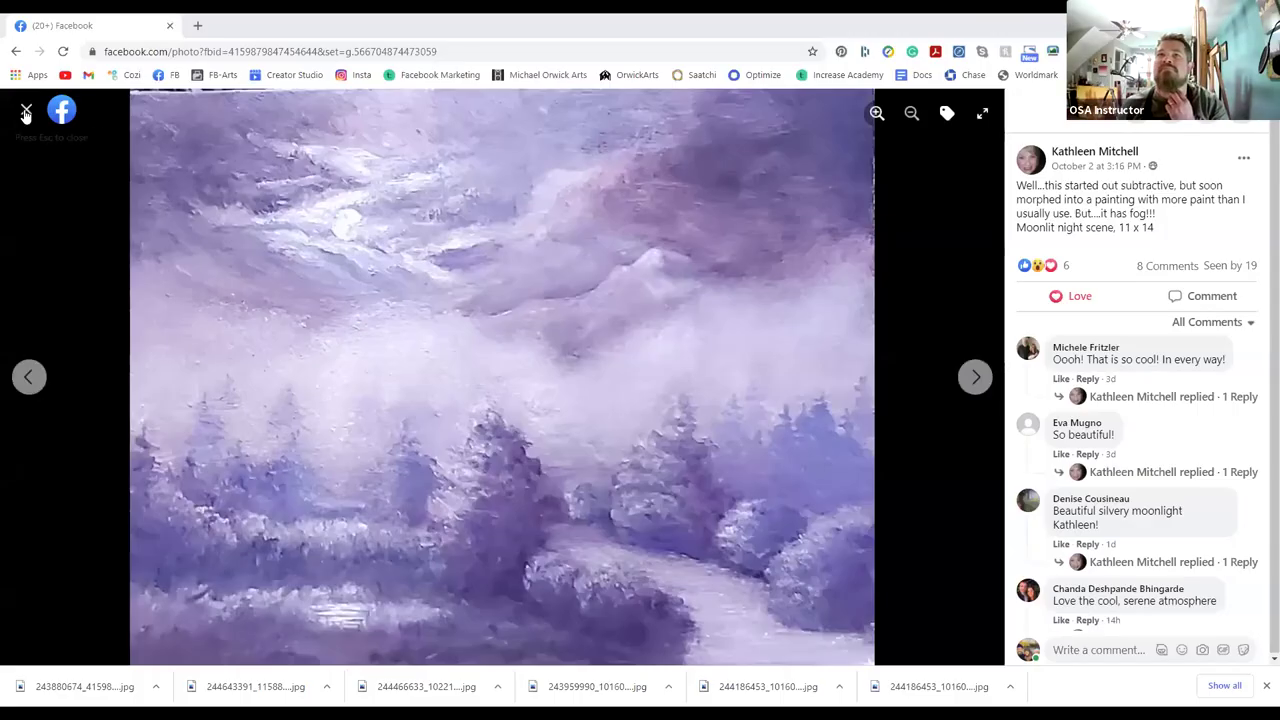
Switch to the browser, browse the Facebook group's media for the next painting, and view the golden field with walking figures before closing it.
key("Escape")
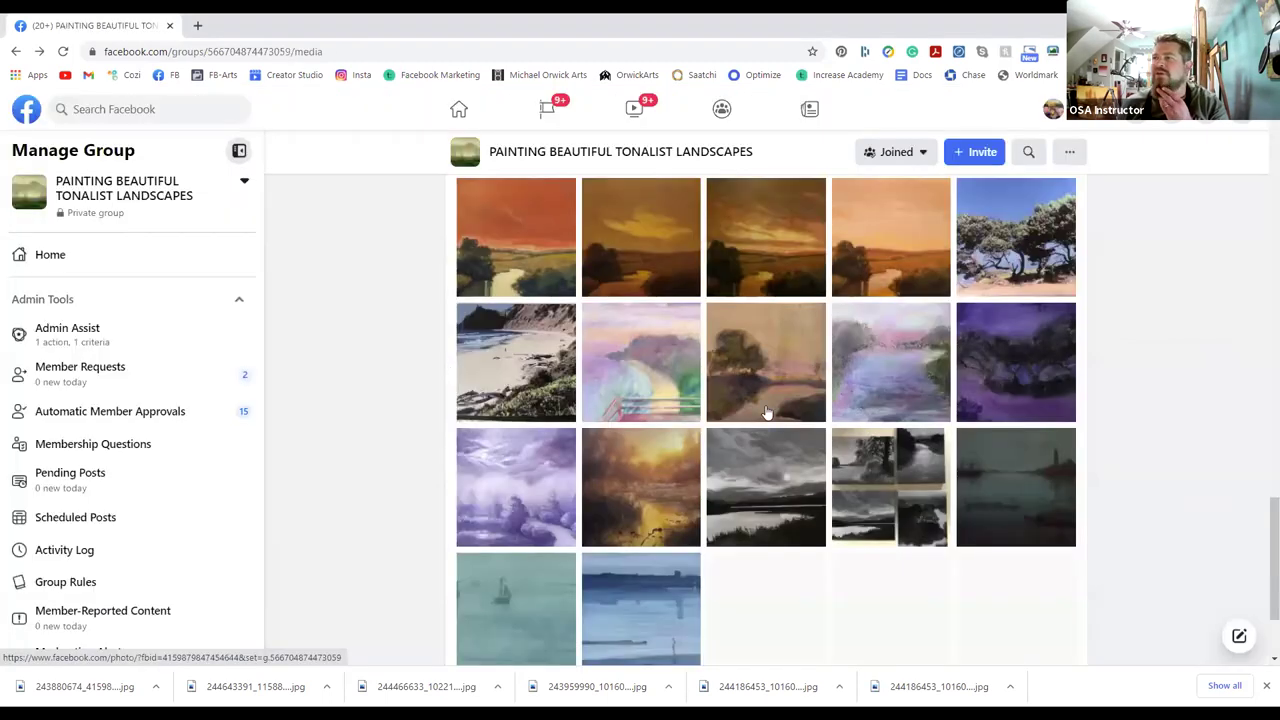
scroll(766, 411, "up", 3)
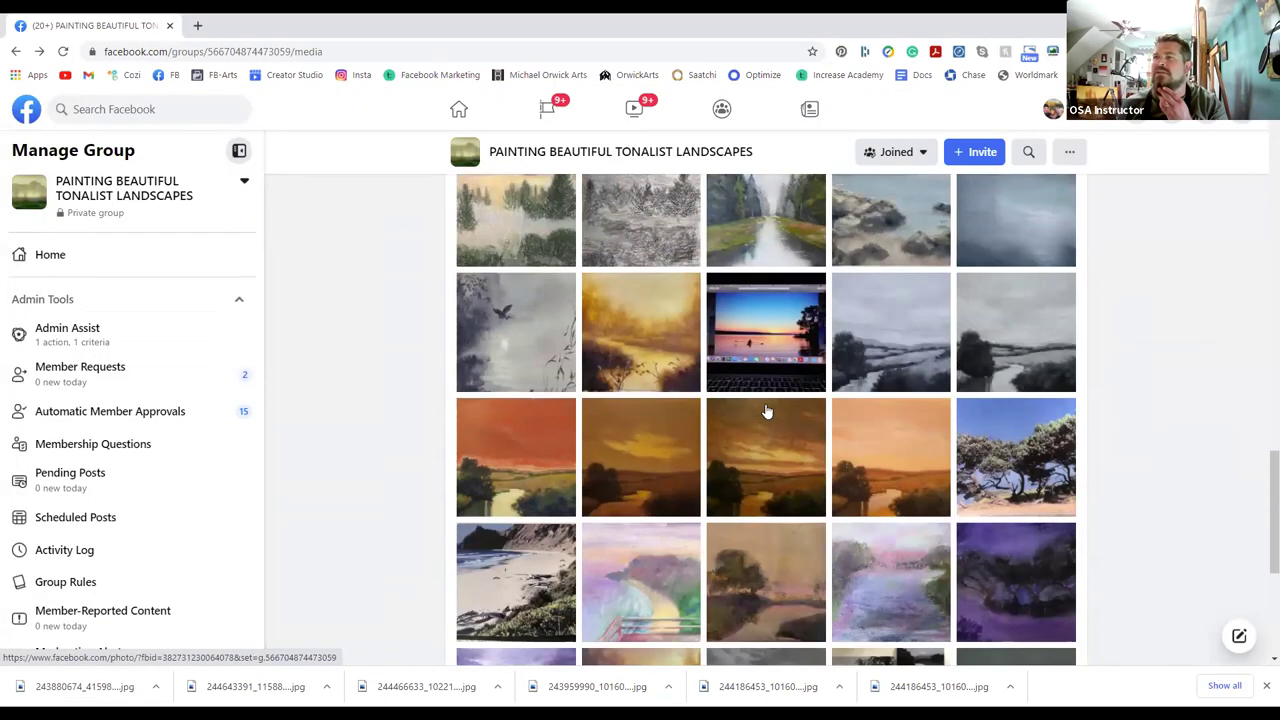
scroll(766, 411, "up", 10)
scroll(740, 417, "up", 3)
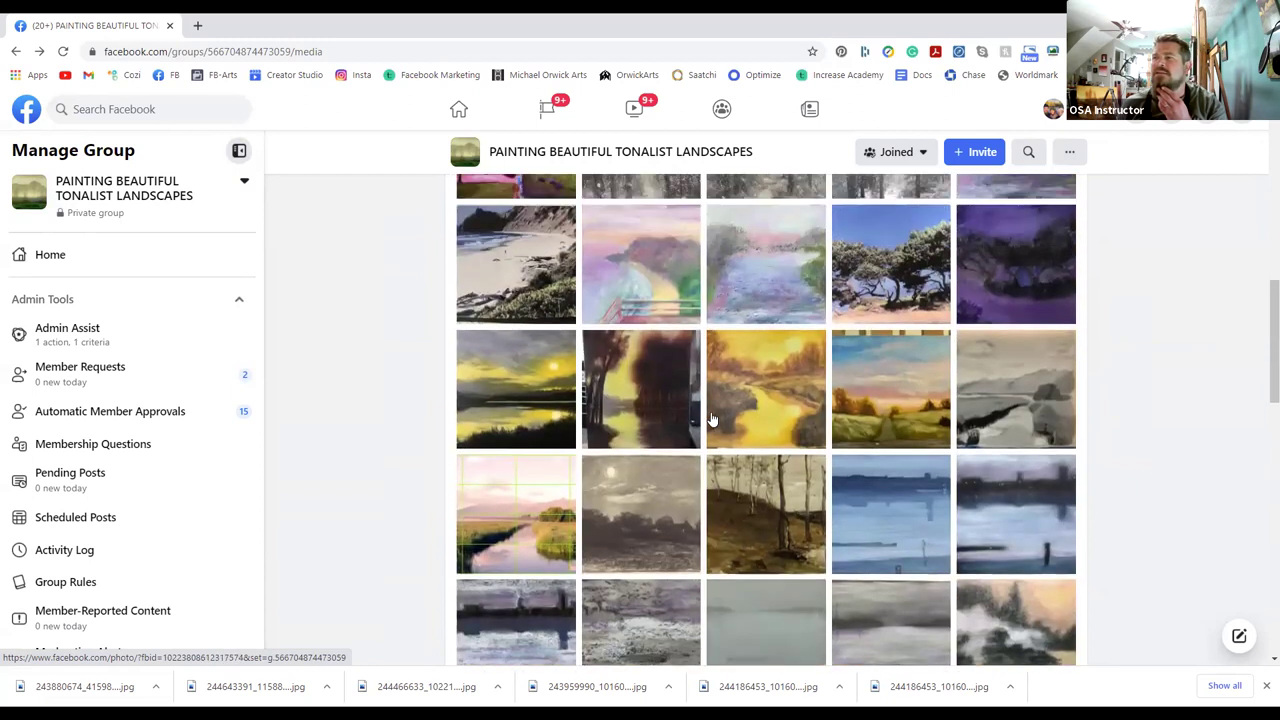
scroll(712, 418, "up", 10)
scroll(712, 418, "down", 2)
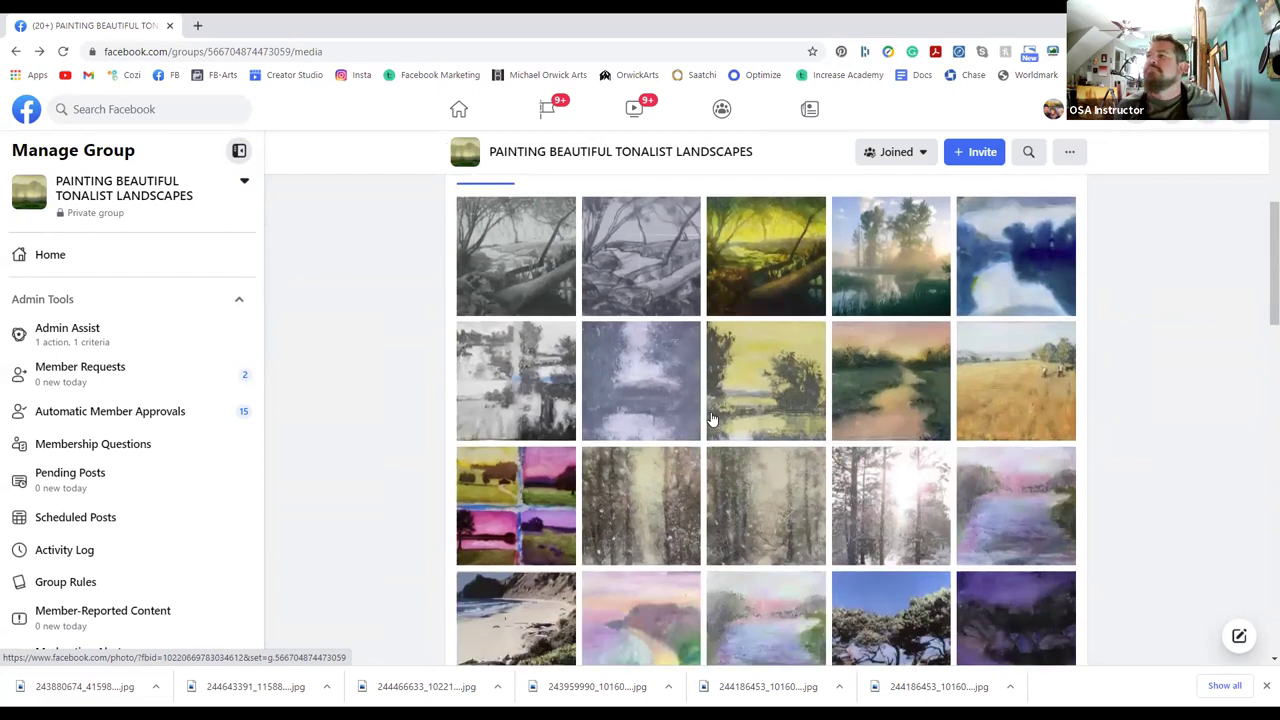
left_click(978, 397)
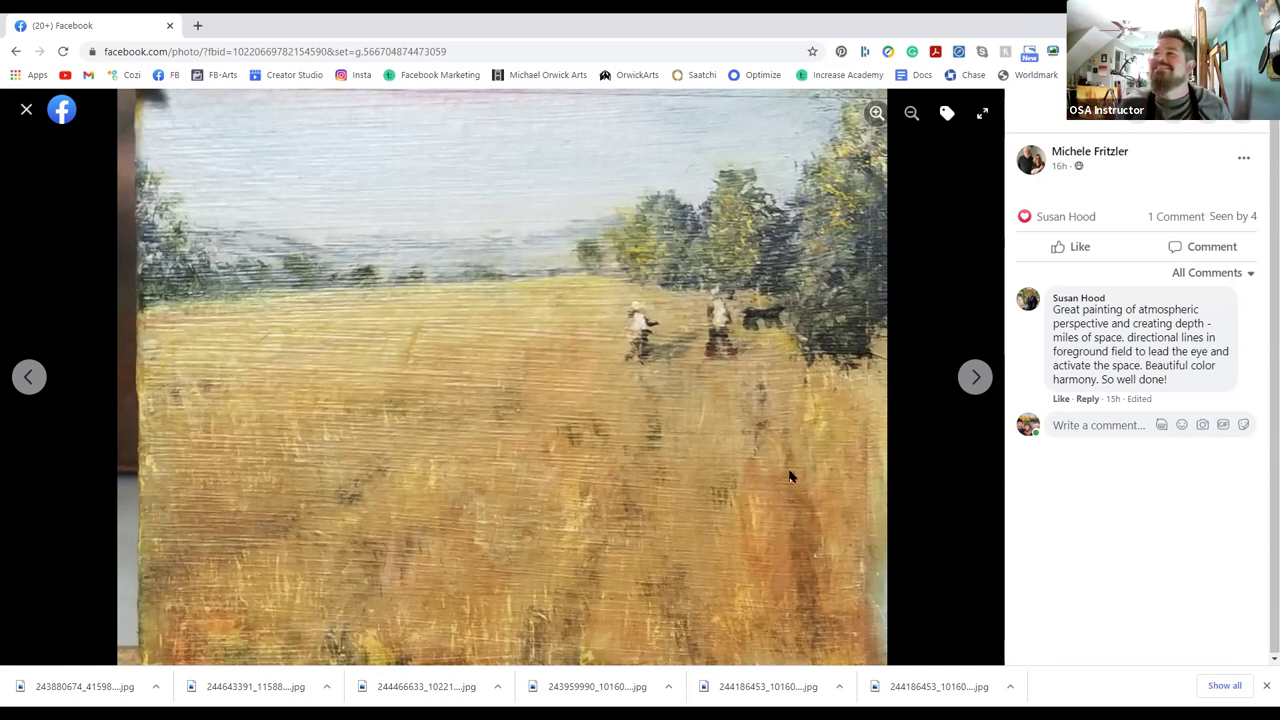
left_click(27, 112)
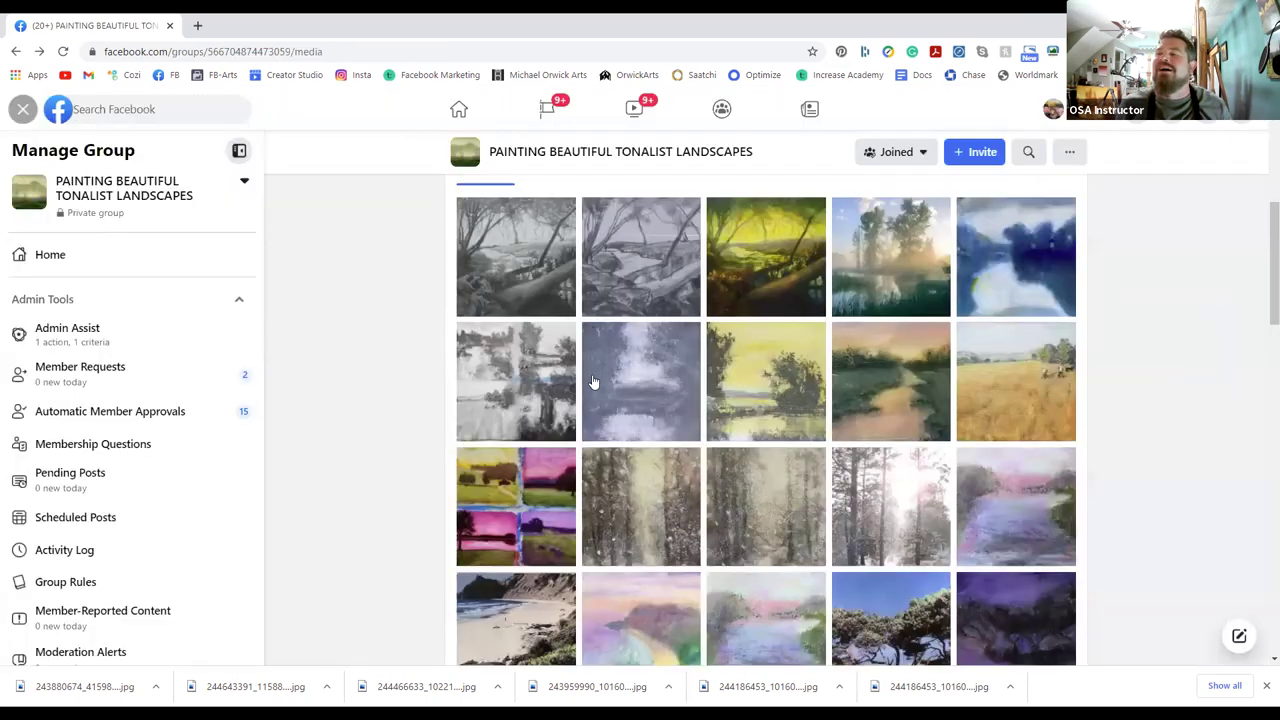
Look through the group's photo grid, from the newest uploads to the older ones and back, for remaining paintings to critique.
scroll(593, 391, "down", 1)
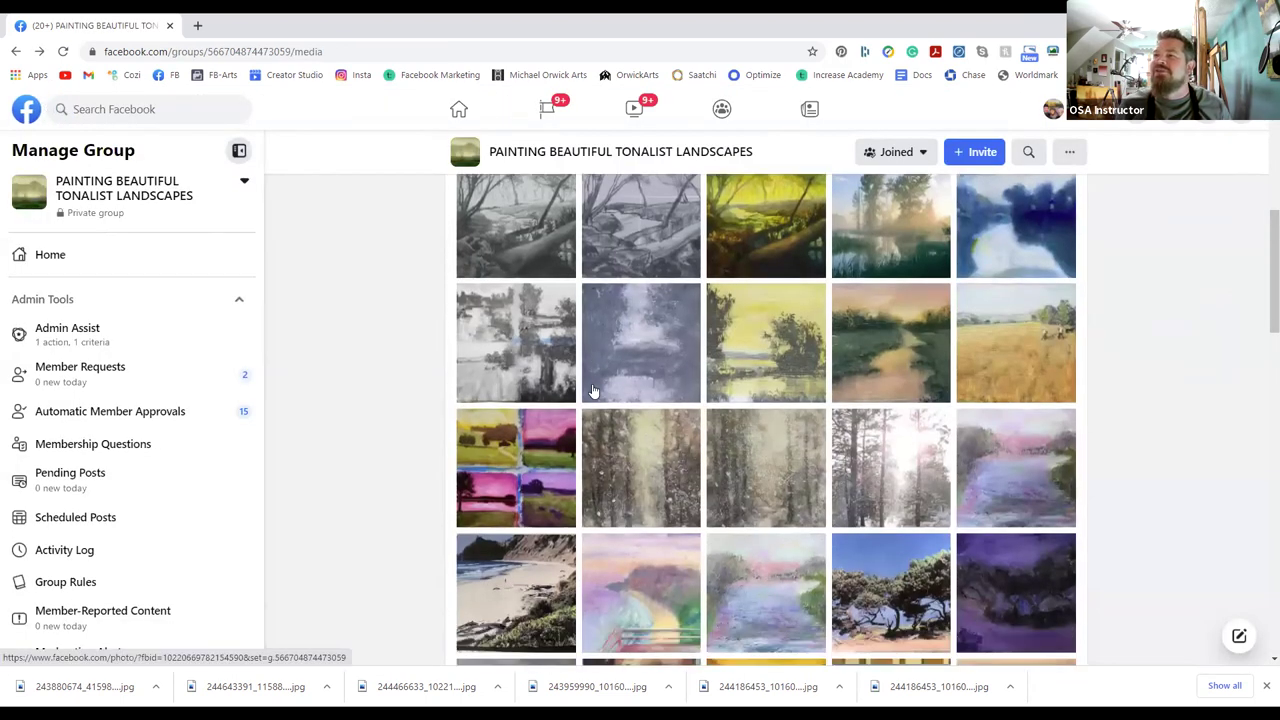
scroll(593, 391, "down", 10)
scroll(590, 391, "up", 10)
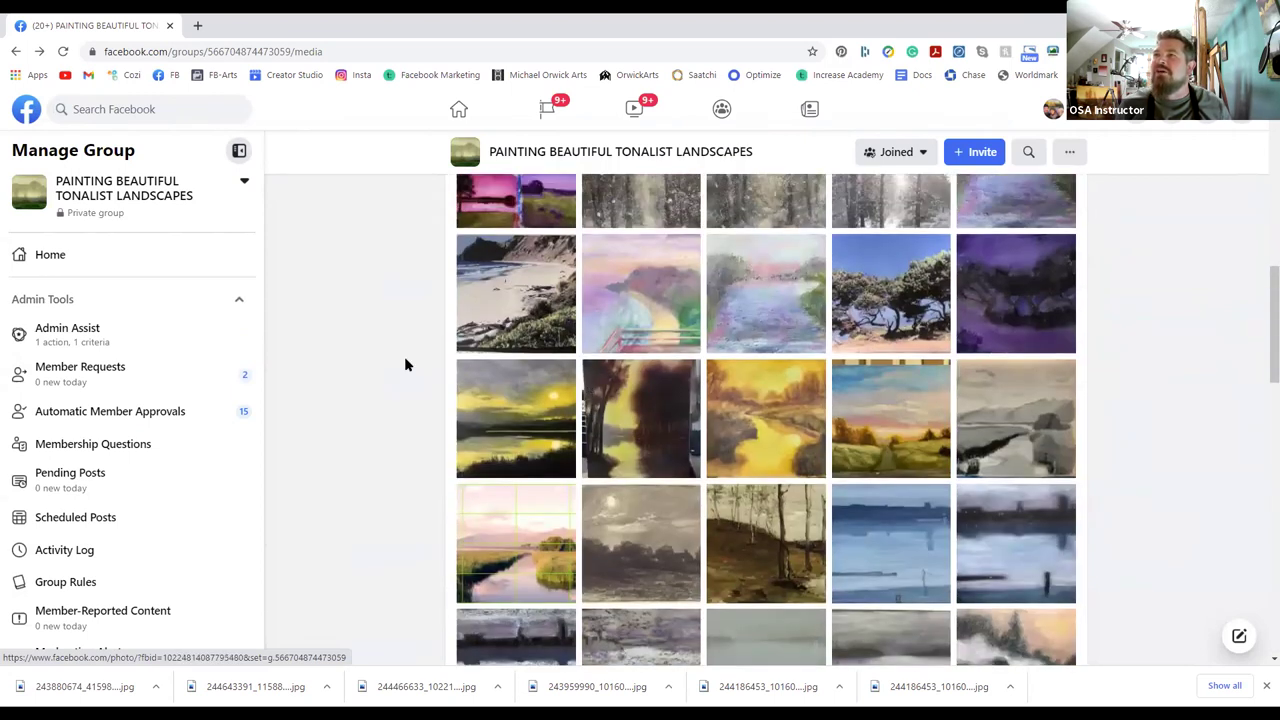
scroll(519, 276, "up", 3)
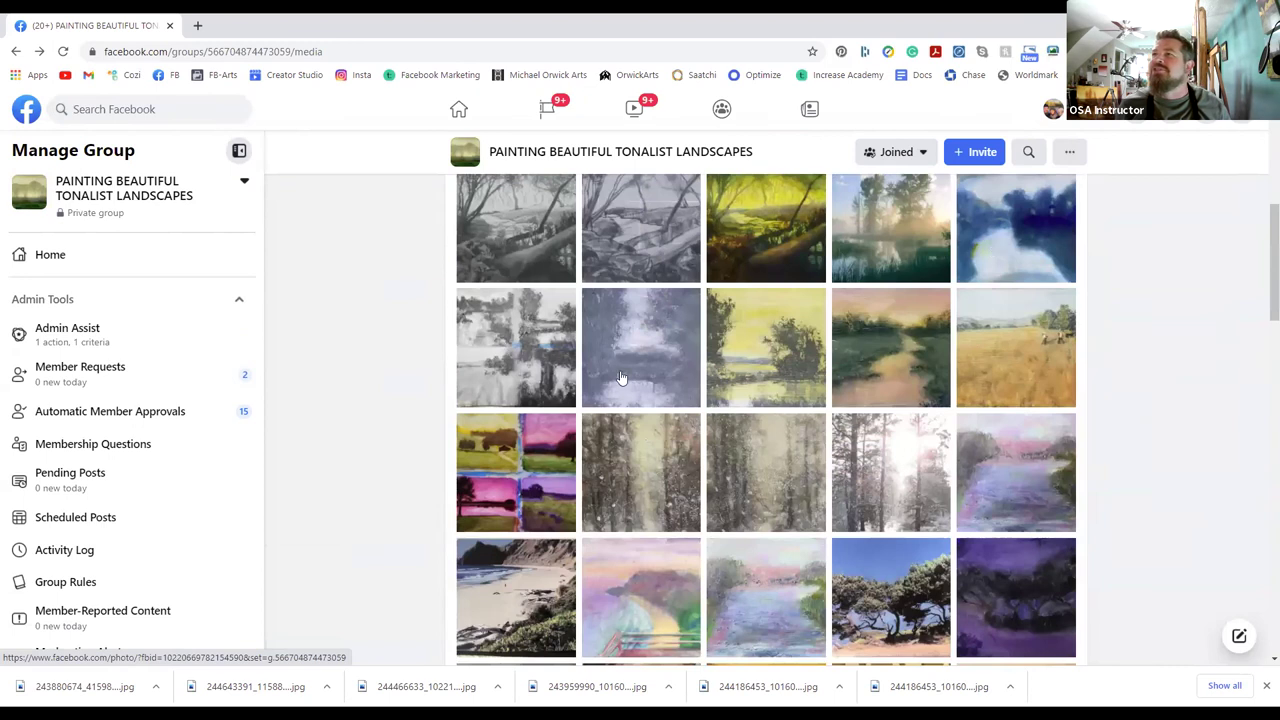
scroll(425, 407, "down", 4)
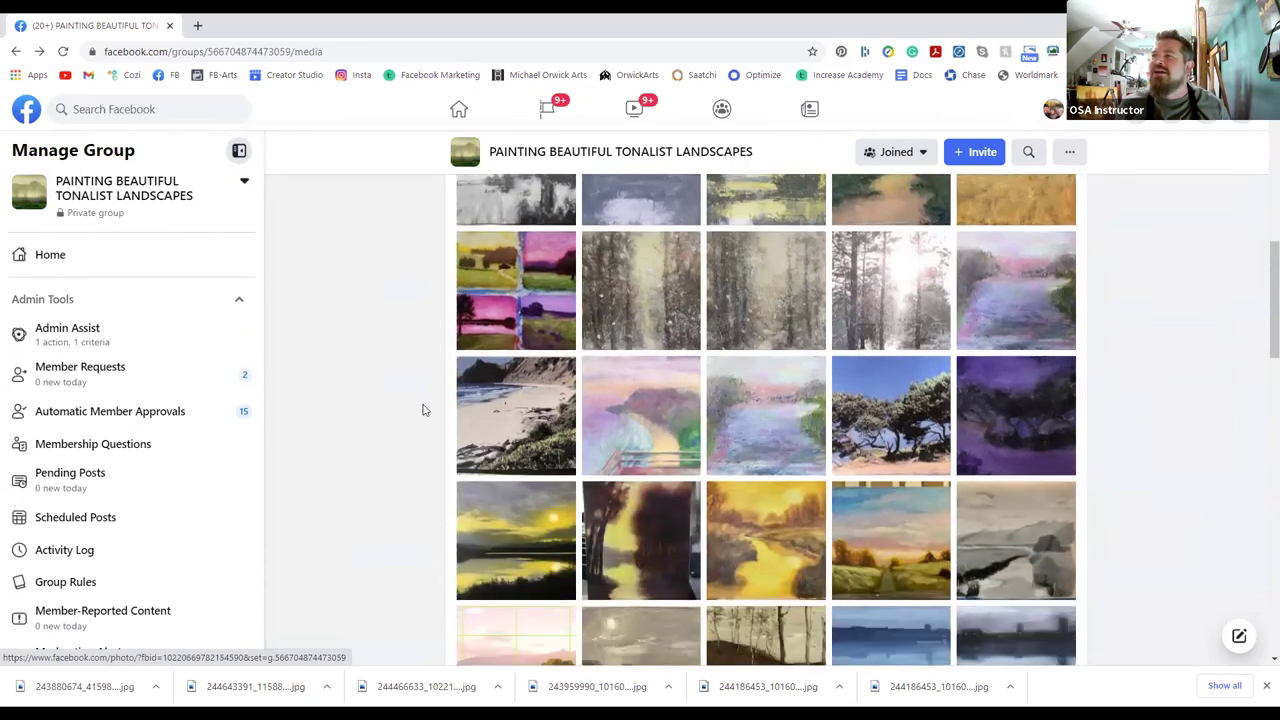
scroll(423, 409, "down", 2)
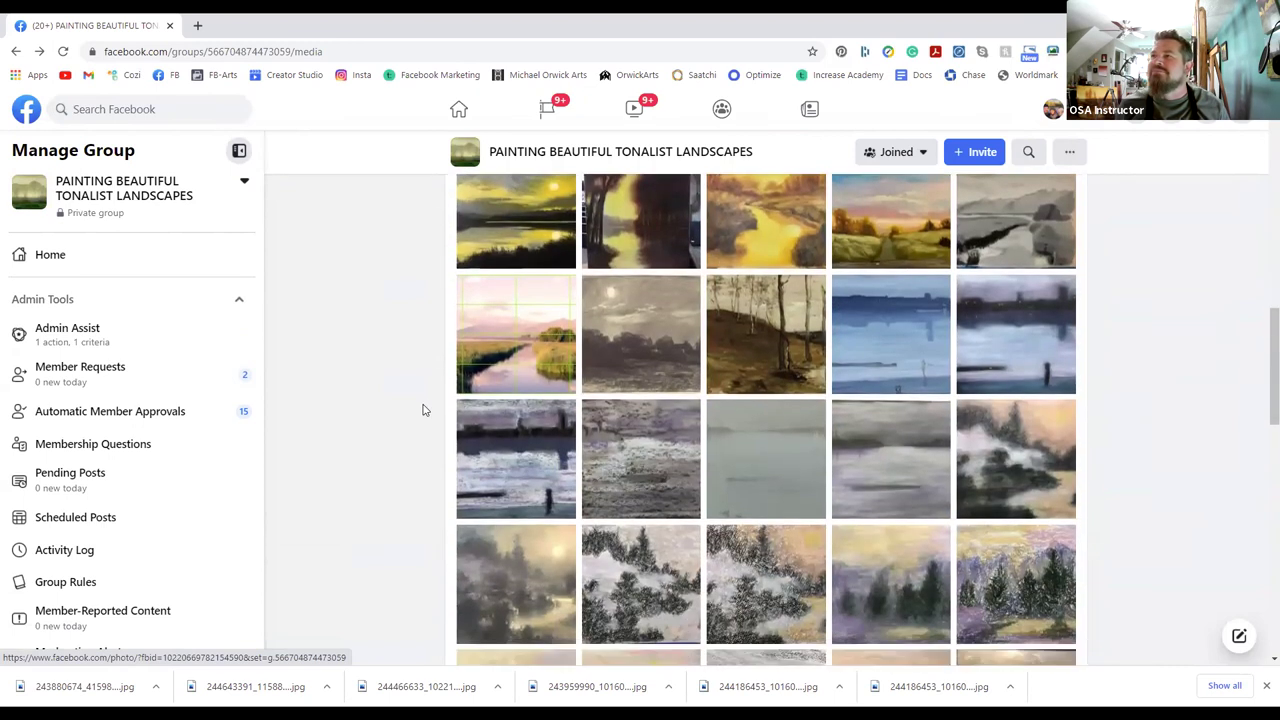
scroll(424, 408, "down", 8)
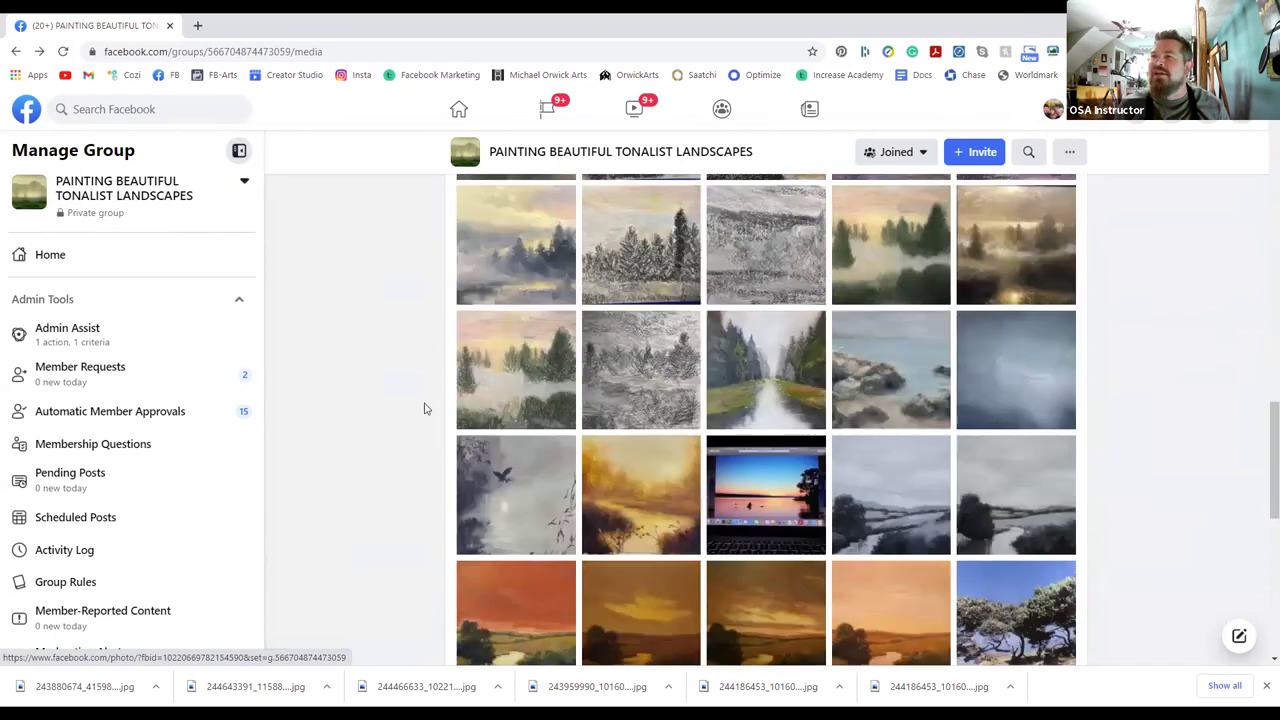
scroll(424, 408, "down", 2)
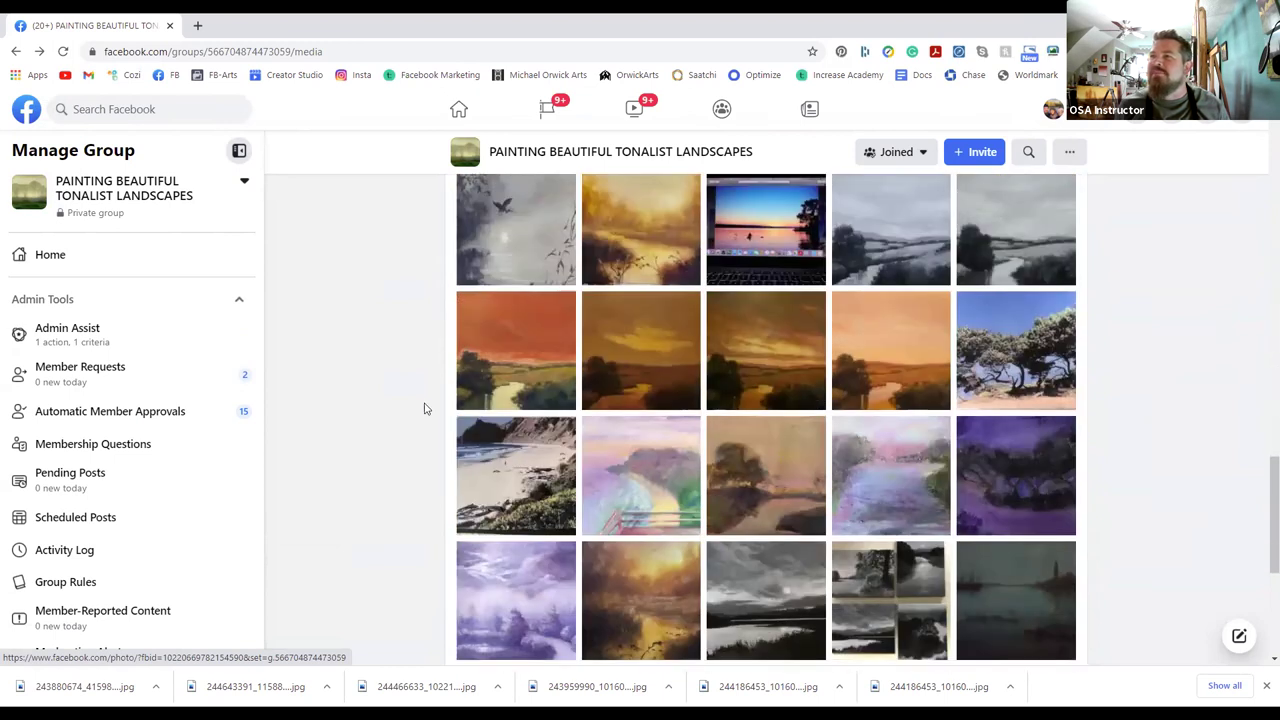
scroll(424, 408, "down", 2)
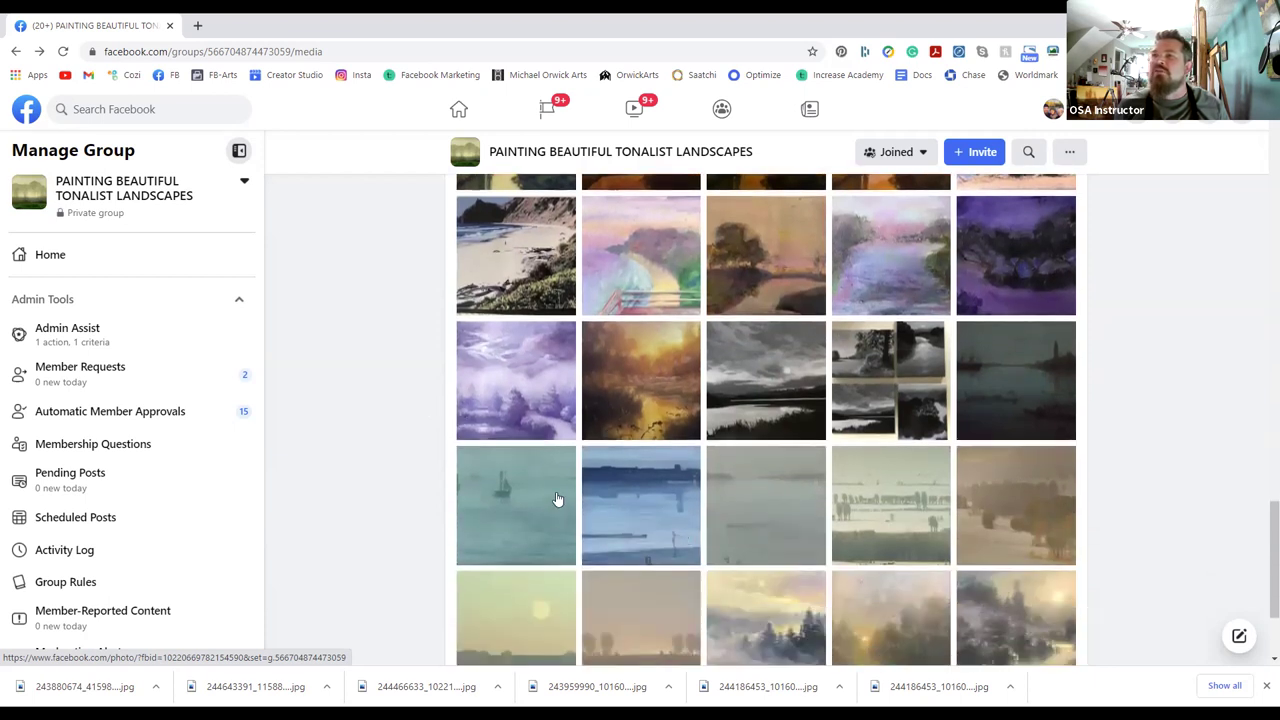
scroll(557, 505, "up", 10)
scroll(449, 481, "up", 10)
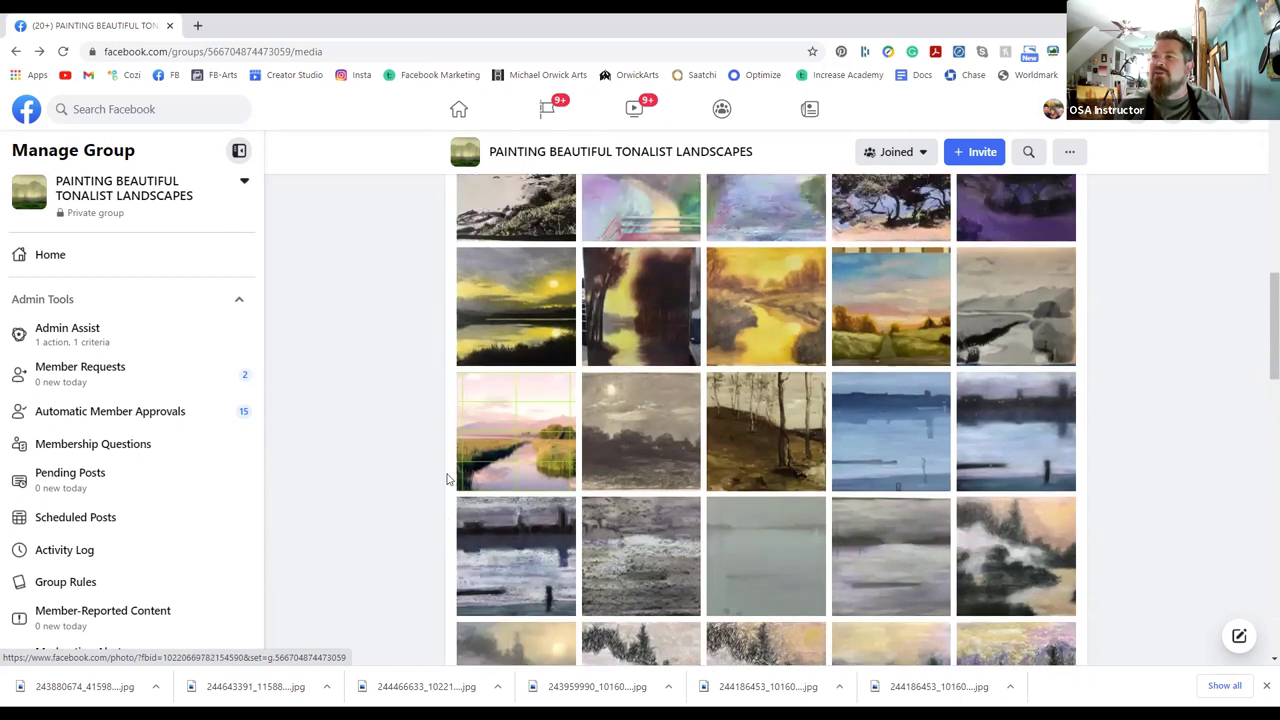
scroll(449, 481, "up", 4)
scroll(410, 480, "down", 4)
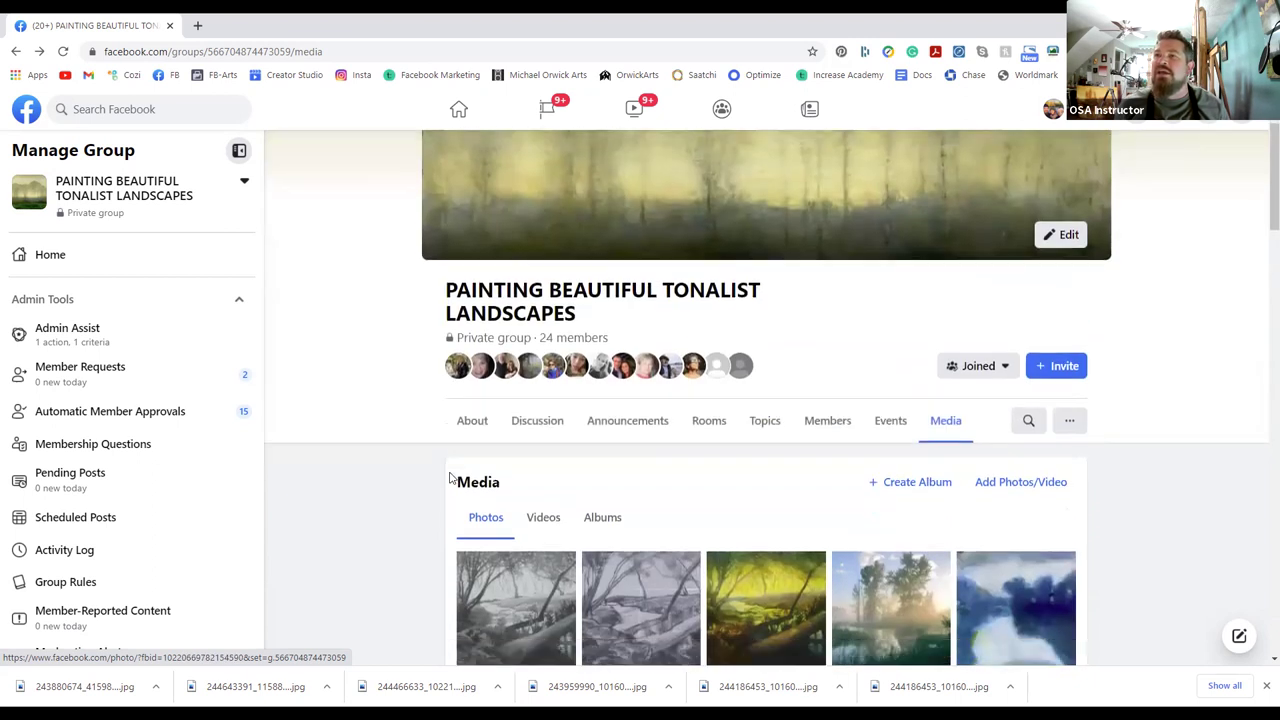